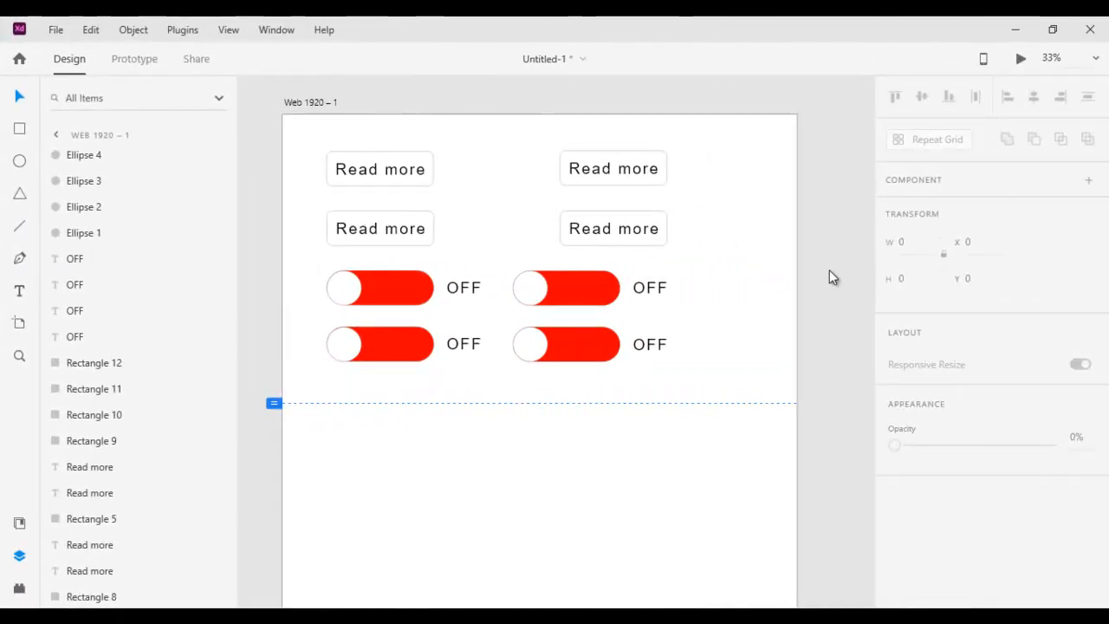
# Step: Switch to the Component States notes in Notepad and read the definition of component states
pyautogui.click(1015, 29)
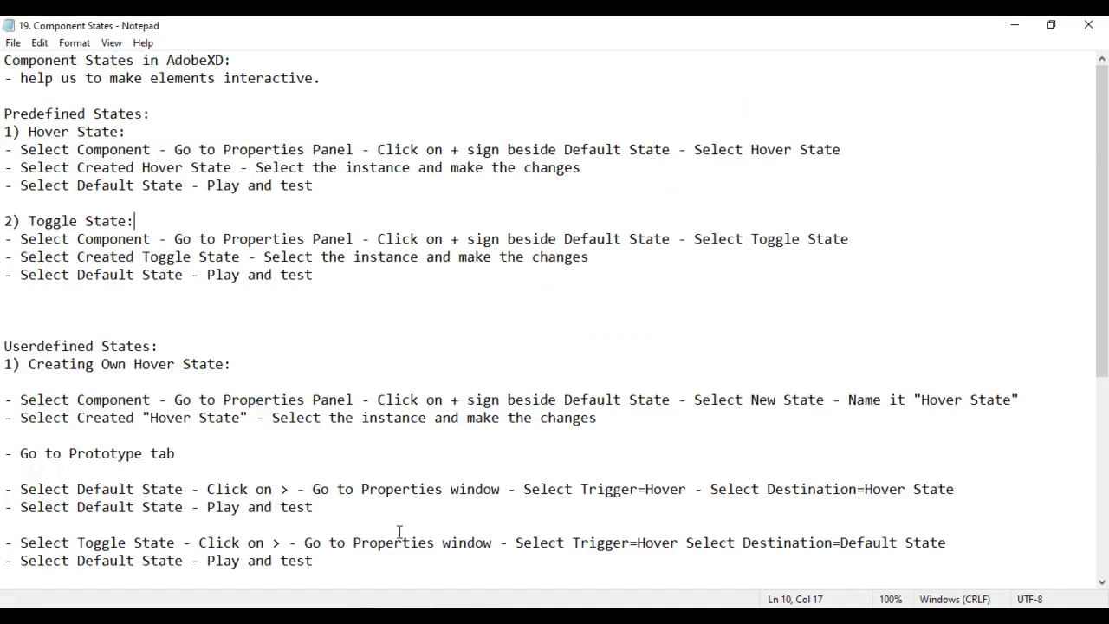
pyautogui.moveTo(136, 61); pyautogui.dragTo(3, 63)
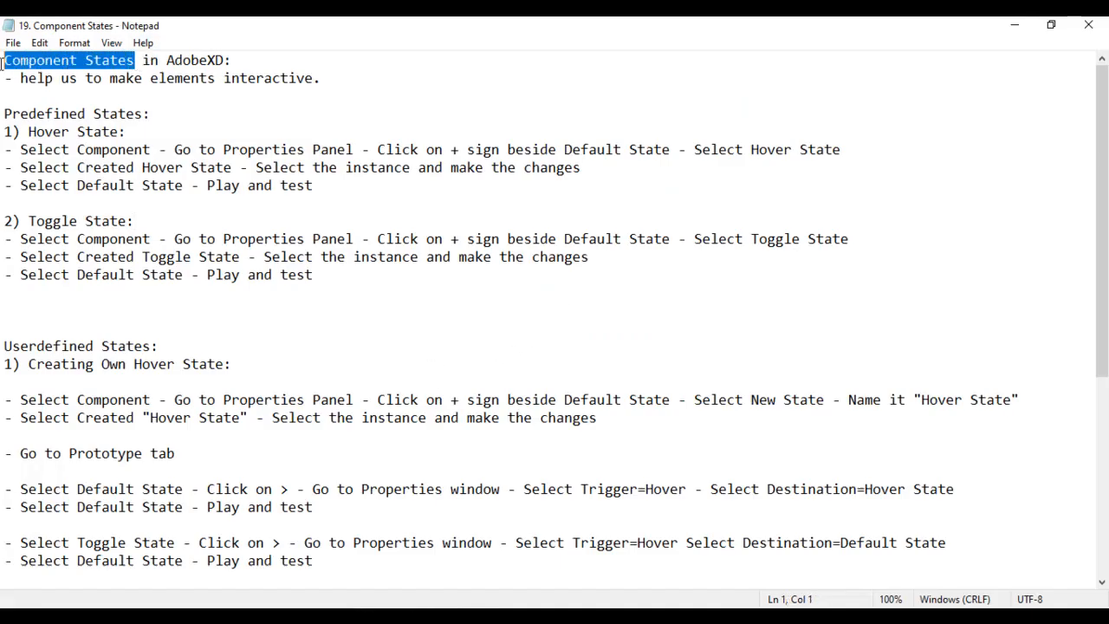
pyautogui.moveTo(109, 79); pyautogui.dragTo(203, 79)
pyautogui.click(223, 78)
pyautogui.click(364, 85)
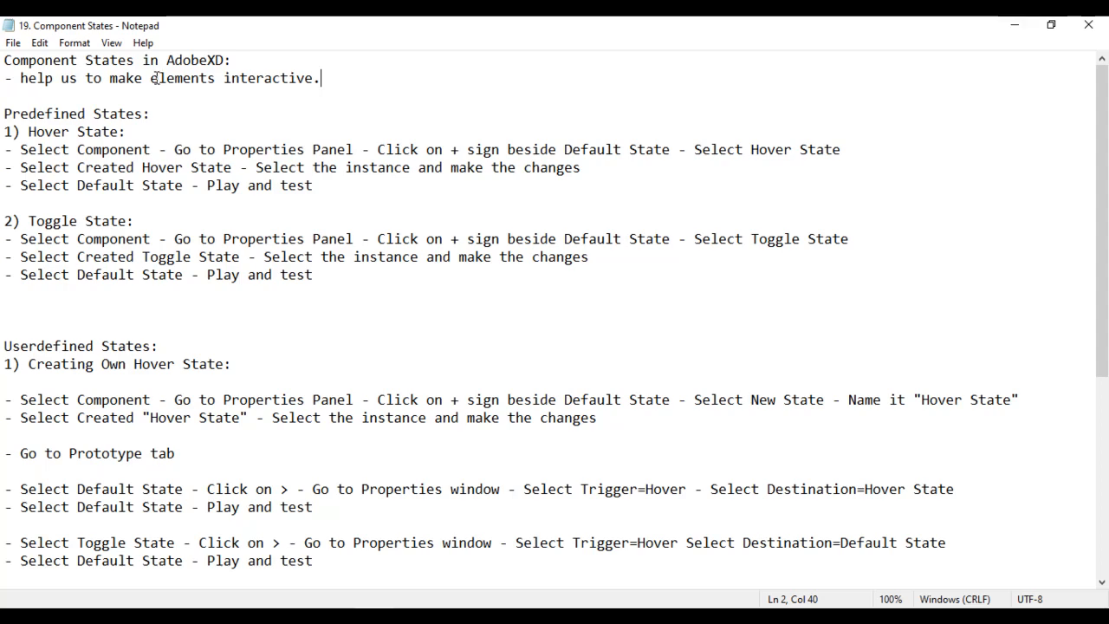
pyautogui.moveTo(151, 79); pyautogui.dragTo(321, 82)
pyautogui.click(396, 92)
# Step: Switch to Adobe XD and preview the Read more buttons and OFF switches before closing the preview
pyautogui.hotkey('alt', 'Tab')
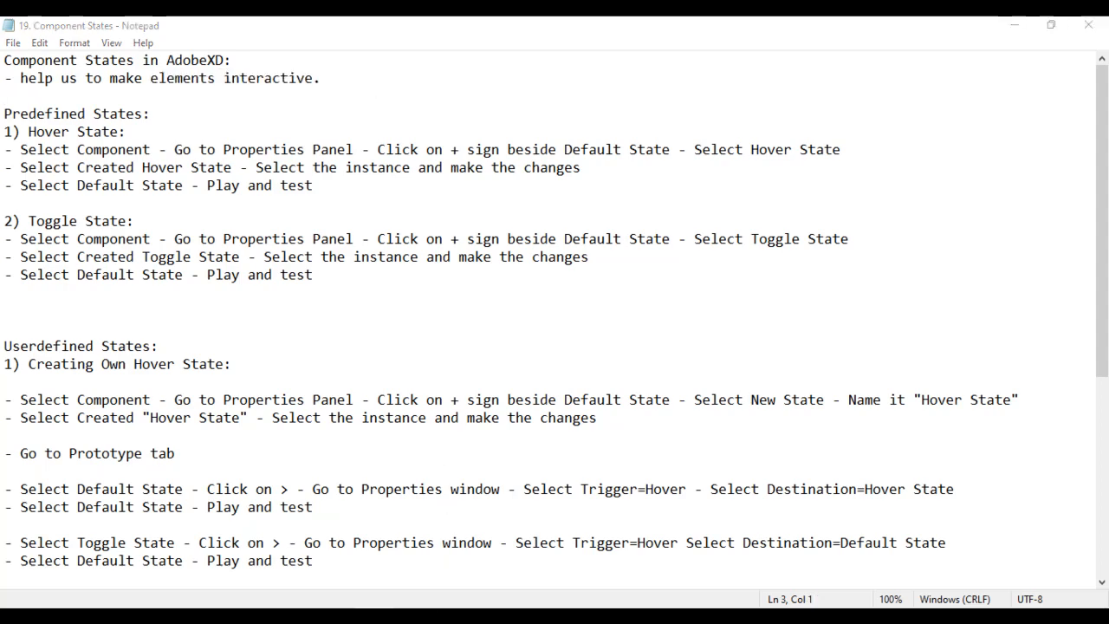
pyautogui.click(1019, 59)
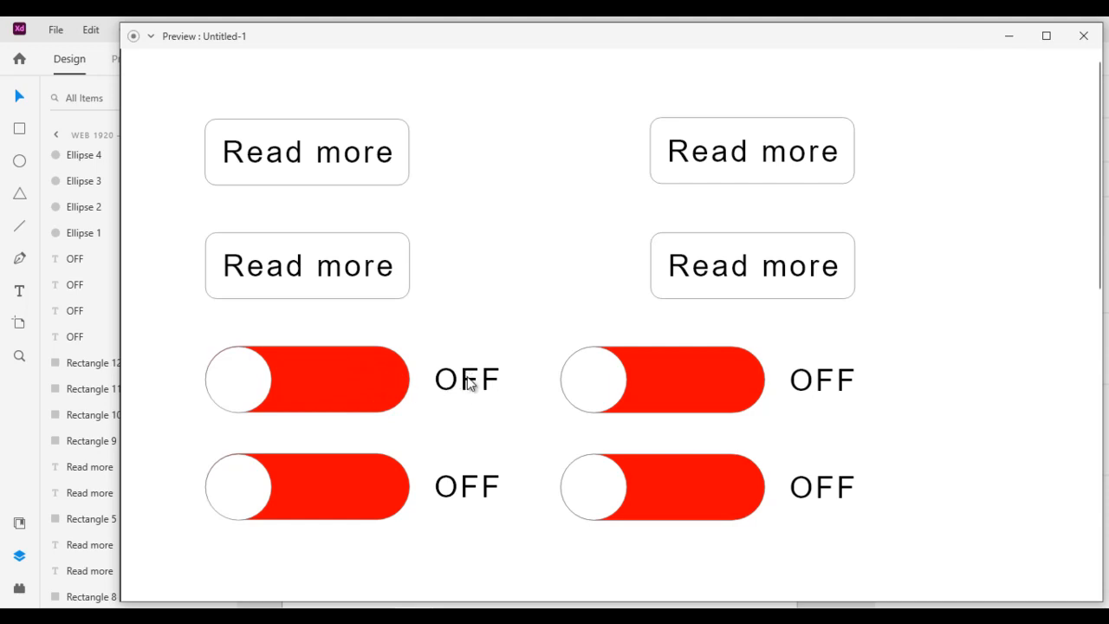
pyautogui.click(1085, 39)
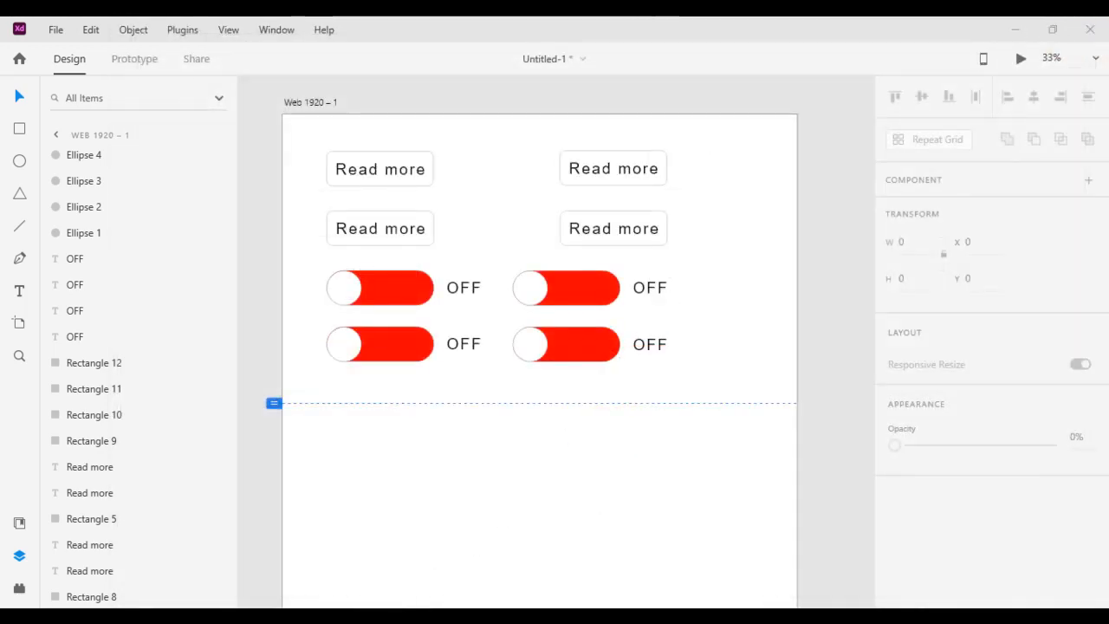
# Step: Return to the Notepad notes and review the predefined Hover and Toggle states and the user-defined states section
pyautogui.click(388, 616)
pyautogui.moveTo(135, 60); pyautogui.dragTo(4, 61)
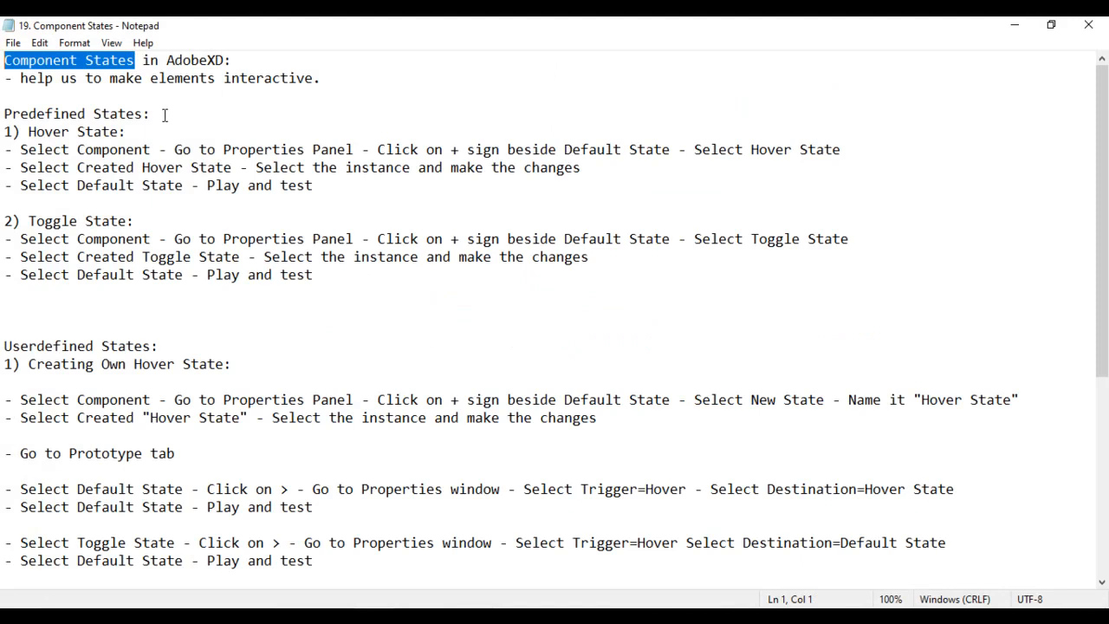
pyautogui.moveTo(154, 114); pyautogui.dragTo(2, 116)
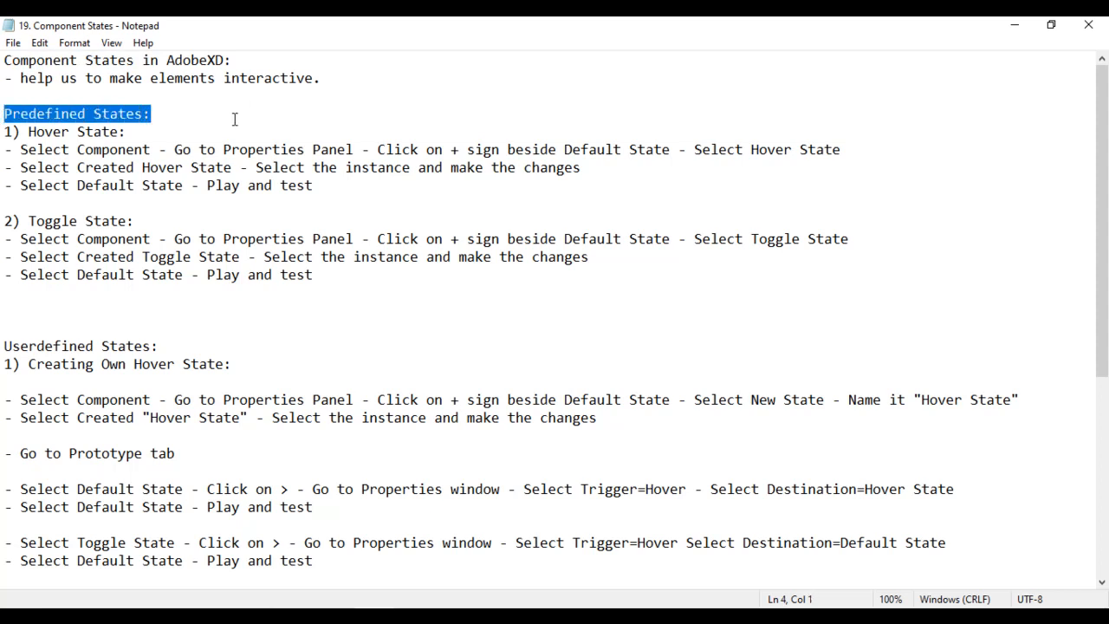
pyautogui.moveTo(120, 134); pyautogui.dragTo(31, 137)
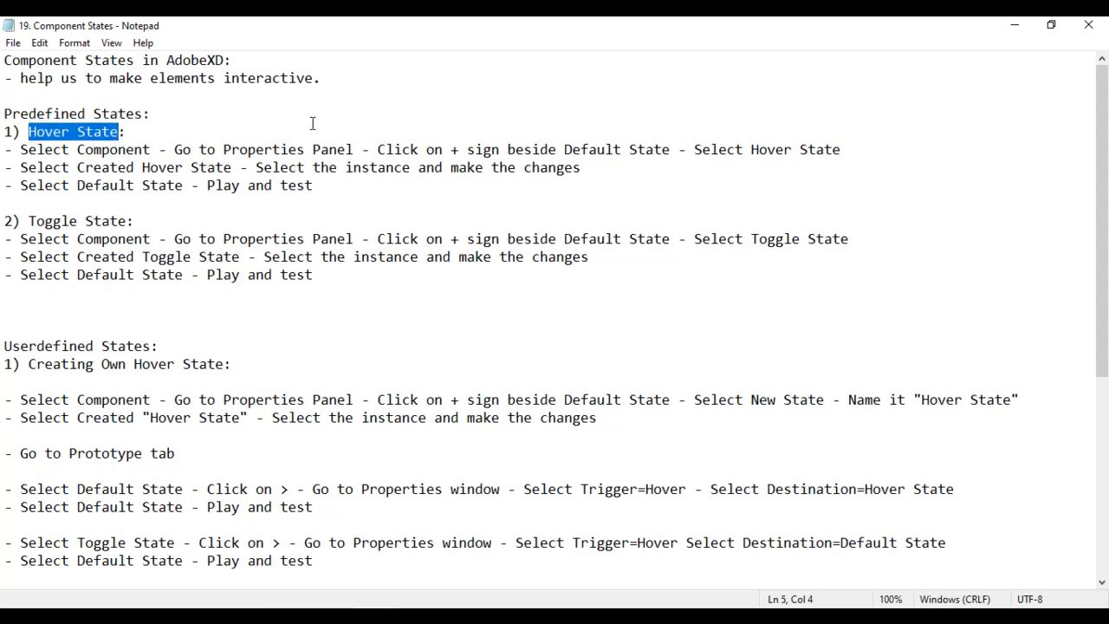
pyautogui.moveTo(127, 222); pyautogui.dragTo(30, 223)
pyautogui.moveTo(119, 135); pyautogui.dragTo(13, 139)
pyautogui.moveTo(133, 222); pyautogui.dragTo(29, 223)
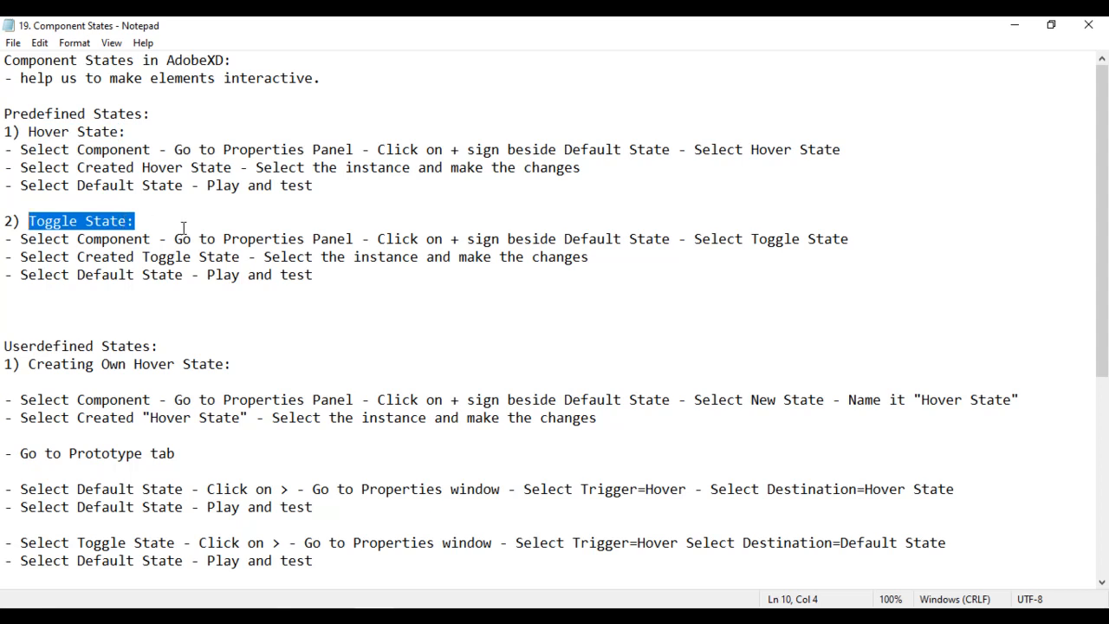
pyautogui.click(151, 222)
pyautogui.moveTo(153, 224); pyautogui.dragTo(5, 221)
pyautogui.moveTo(134, 134); pyautogui.dragTo(5, 131)
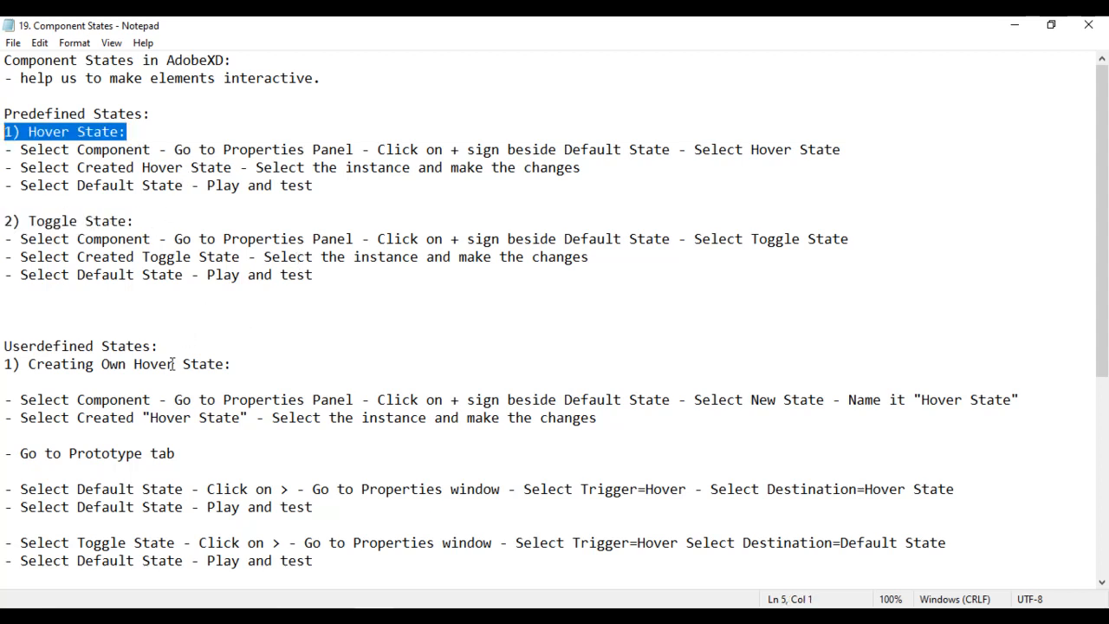
pyautogui.moveTo(168, 347); pyautogui.dragTo(3, 347)
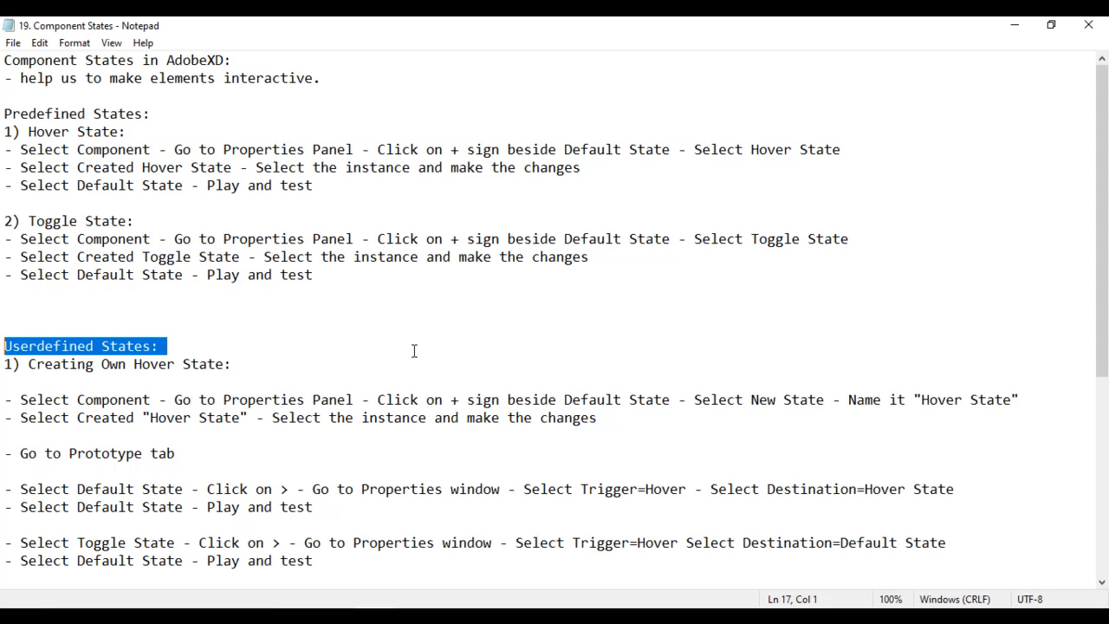
pyautogui.moveTo(129, 132); pyautogui.dragTo(4, 131)
pyautogui.moveTo(164, 221); pyautogui.dragTo(4, 221)
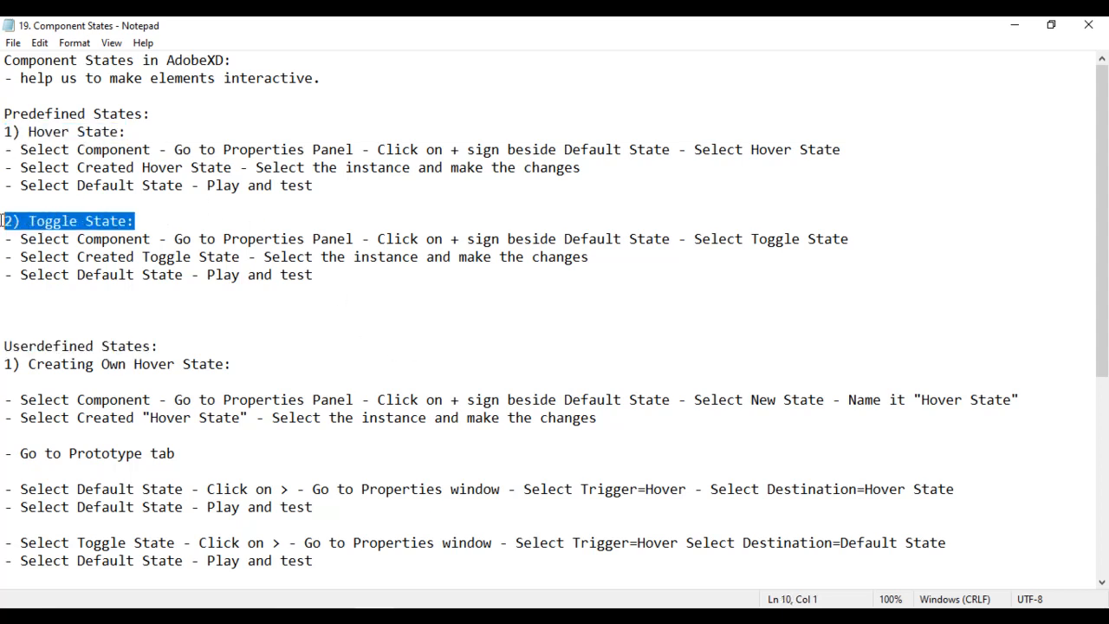
# Step: Switch to Adobe XD and convert the artboard's upper-left Read more text and its rectangle into a component
pyautogui.hotkey('alt', 'Tab')
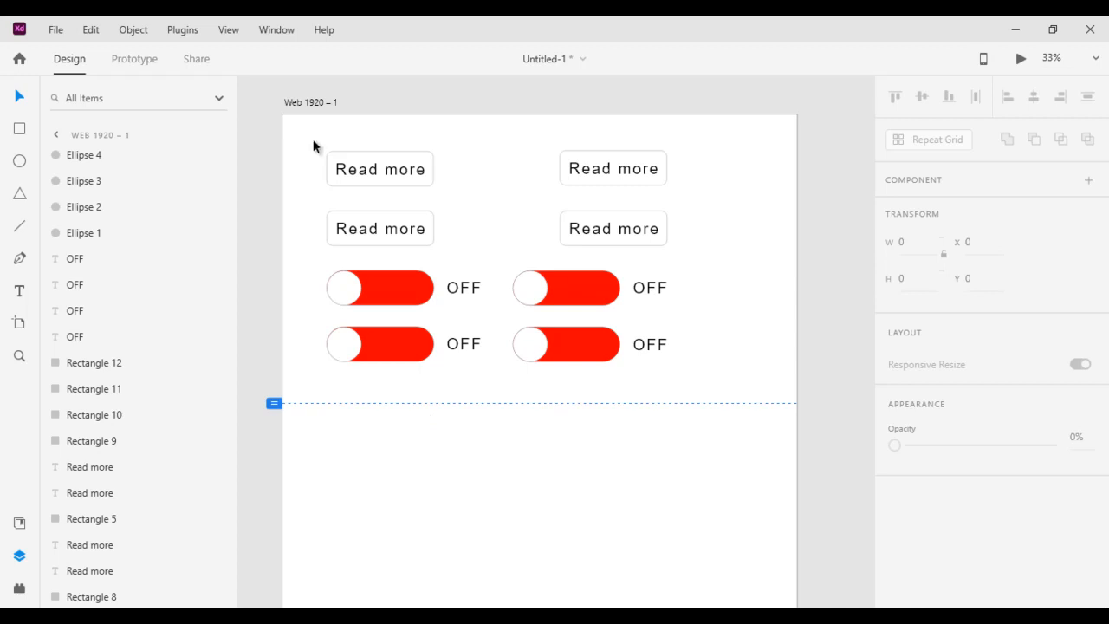
pyautogui.moveTo(318, 143); pyautogui.dragTo(442, 196)
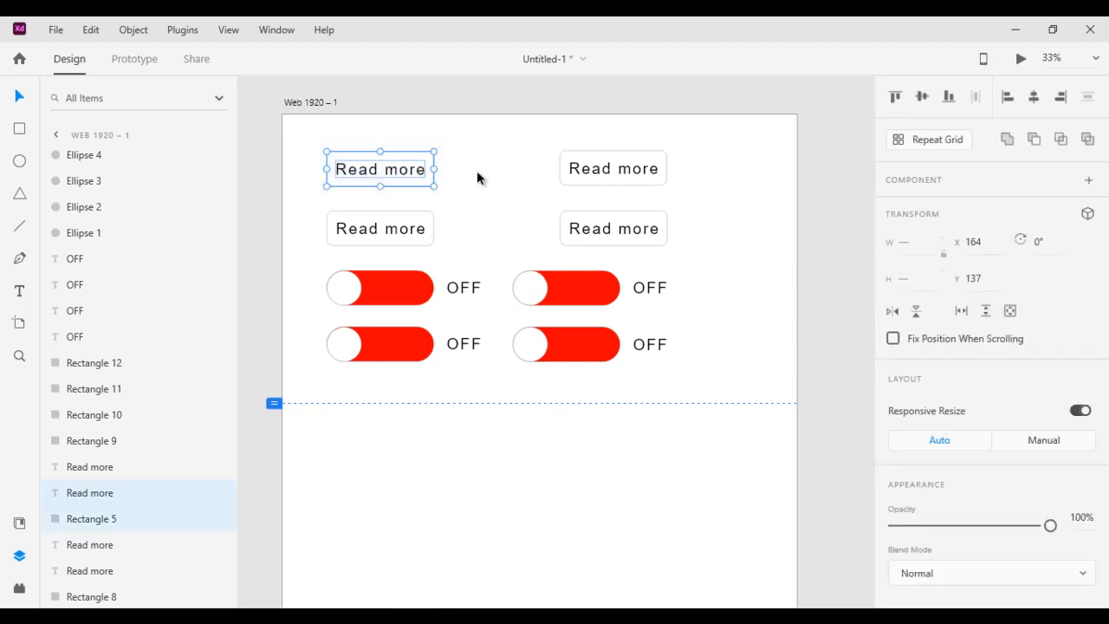
pyautogui.click(1089, 184)
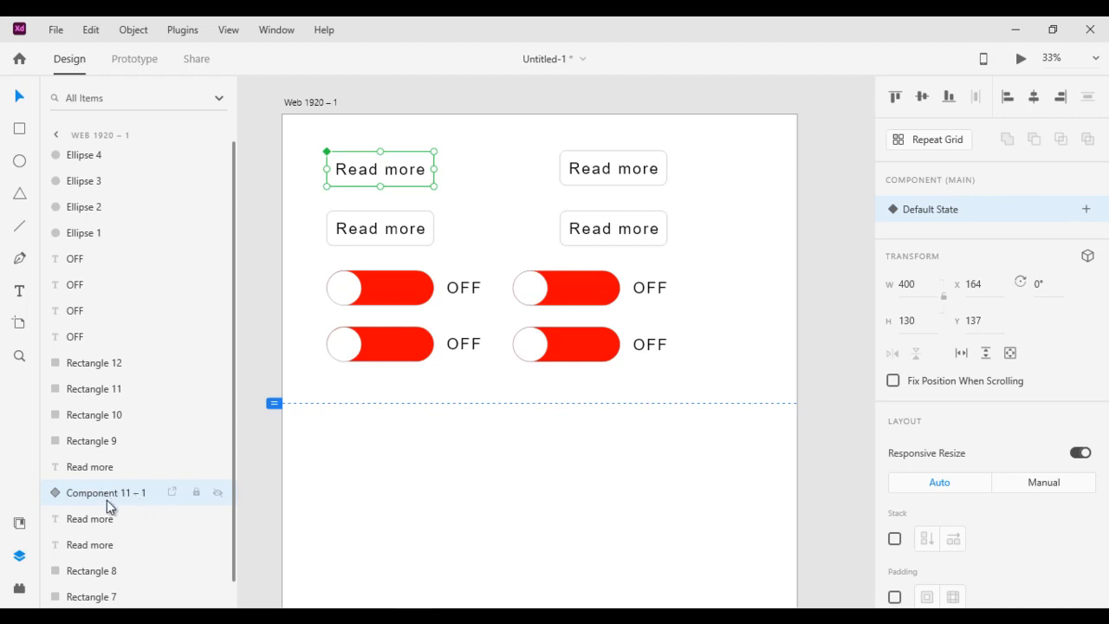
# Step: Inspect the text and rectangle layers inside the new Read more component and reselect the whole component
pyautogui.click(57, 494)
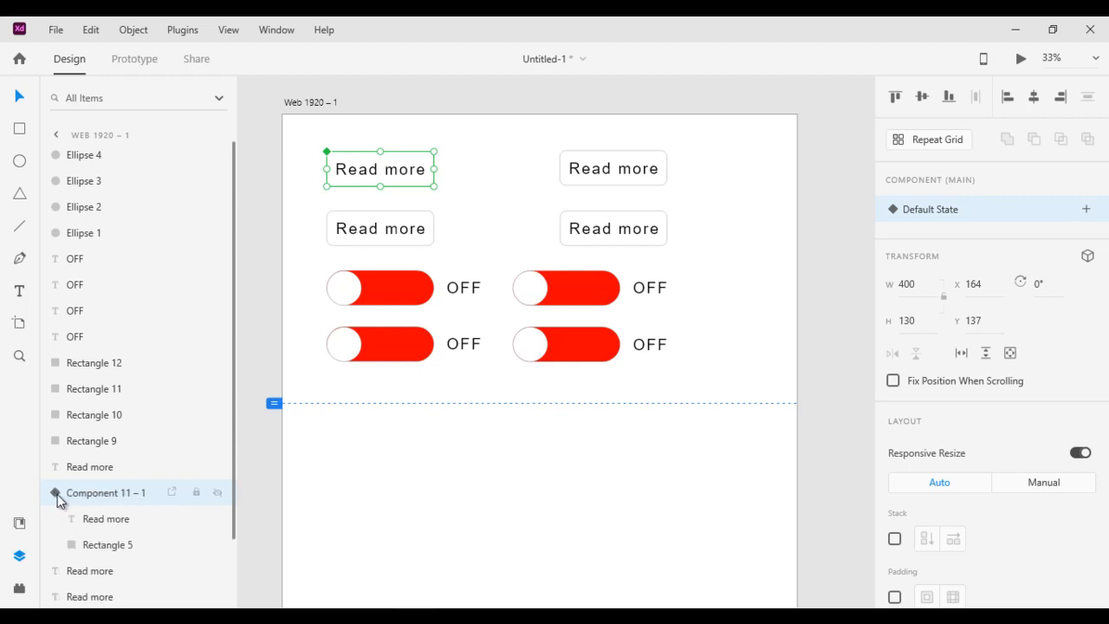
pyautogui.click(114, 526)
pyautogui.click(115, 549)
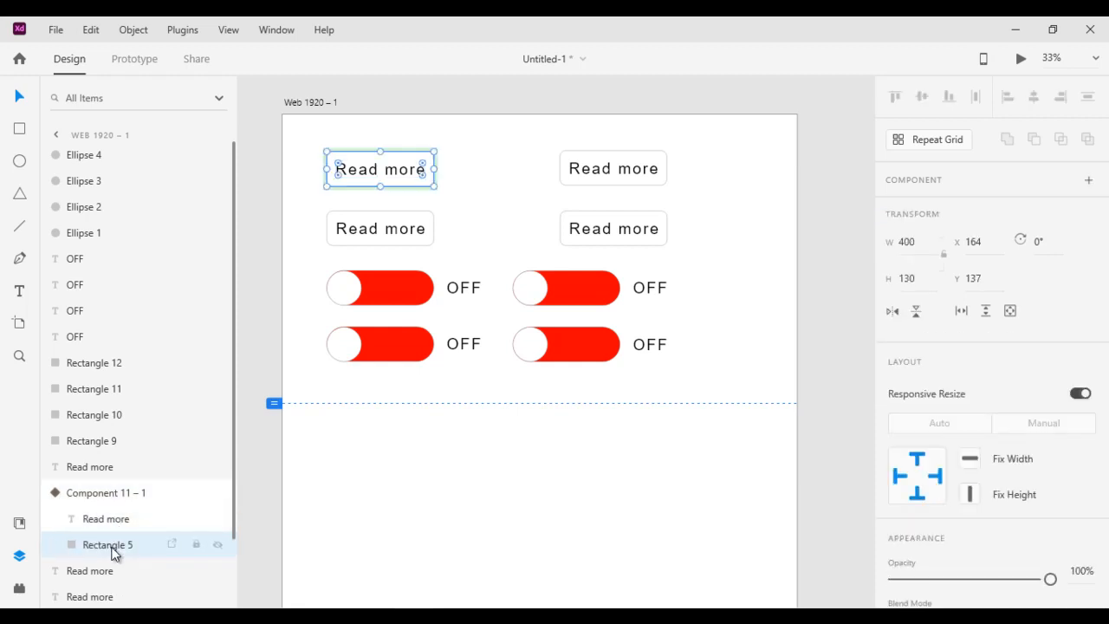
pyautogui.click(113, 493)
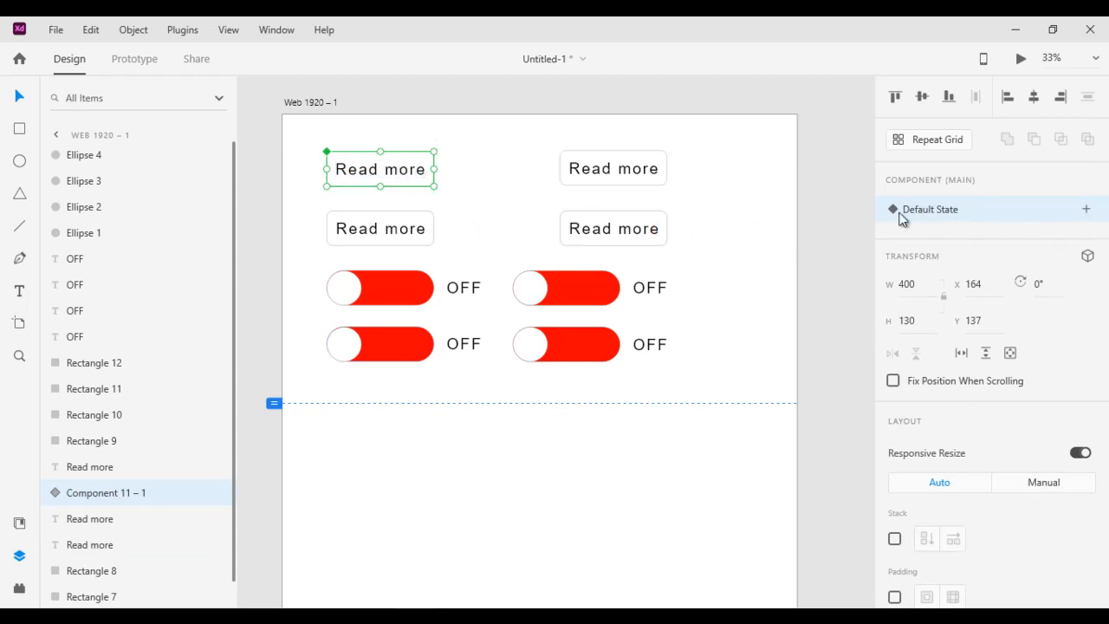
# Step: Add a predefined Hover State to the Read more component, keeping the name Hover State
pyautogui.click(1087, 211)
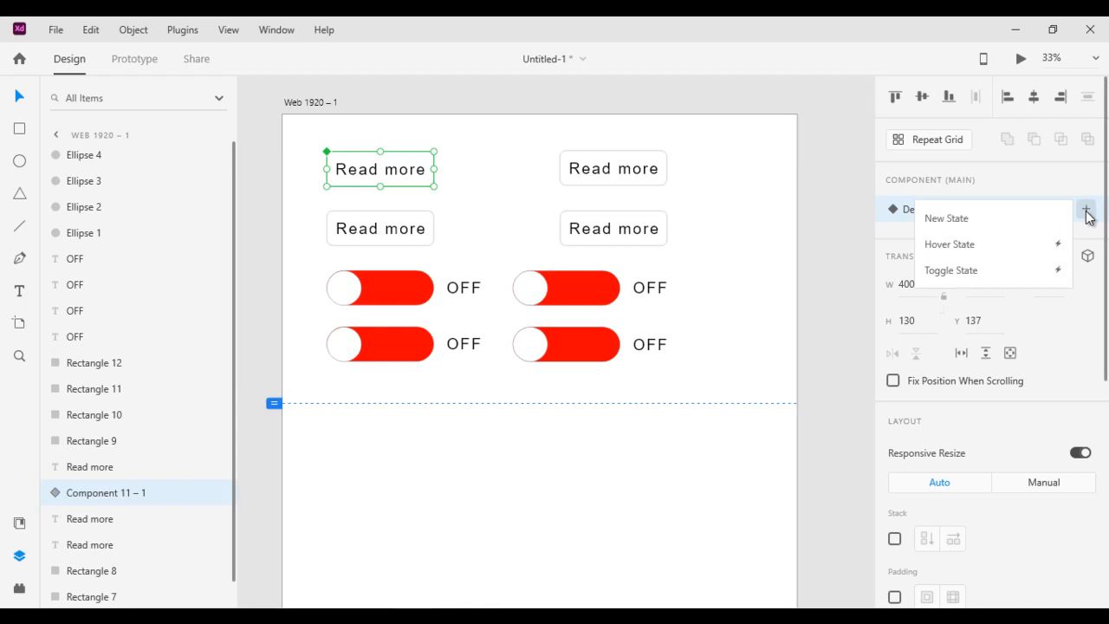
pyautogui.click(971, 251)
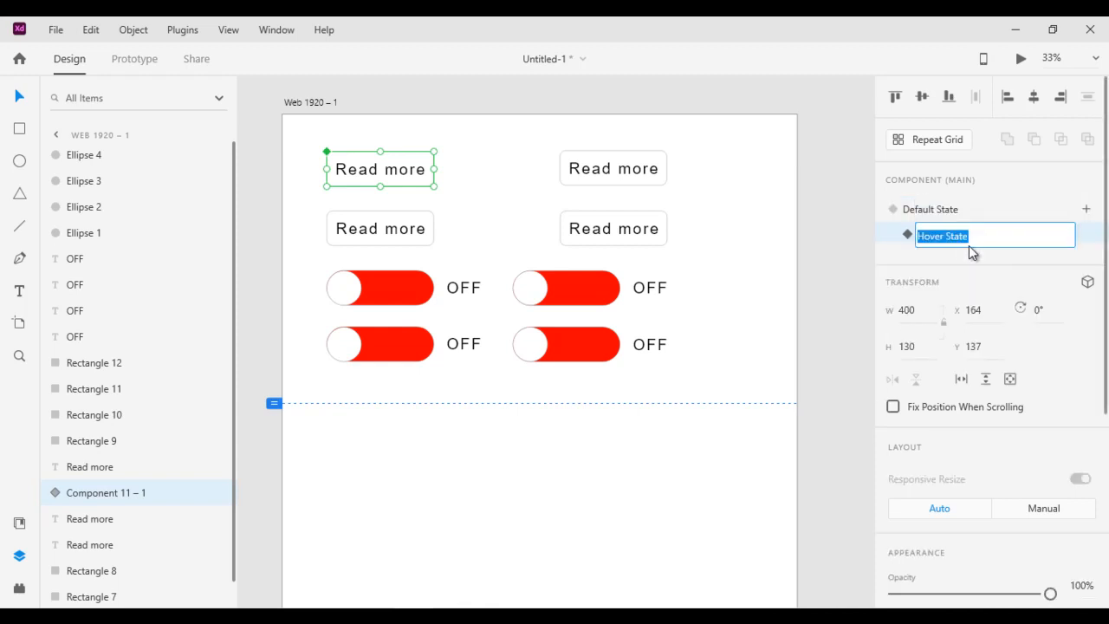
pyautogui.click(1090, 246)
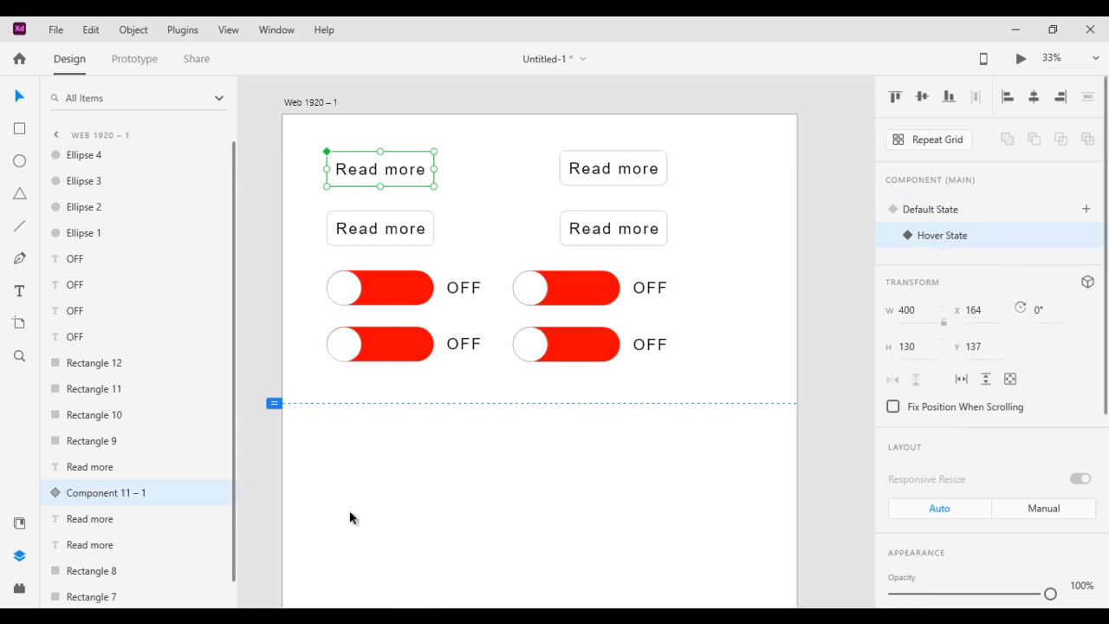
# Step: Set the fill of Rectangle 5 inside the component's Hover State to black, #000000
pyautogui.click(54, 492)
pyautogui.scroll(-2, 182, 457)
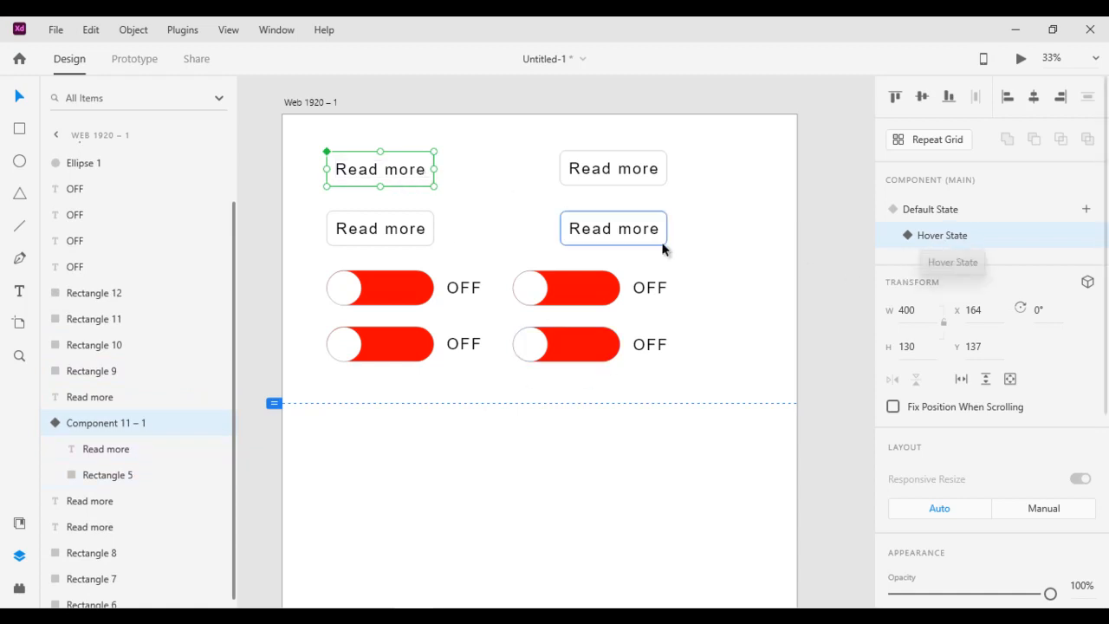
pyautogui.click(126, 485)
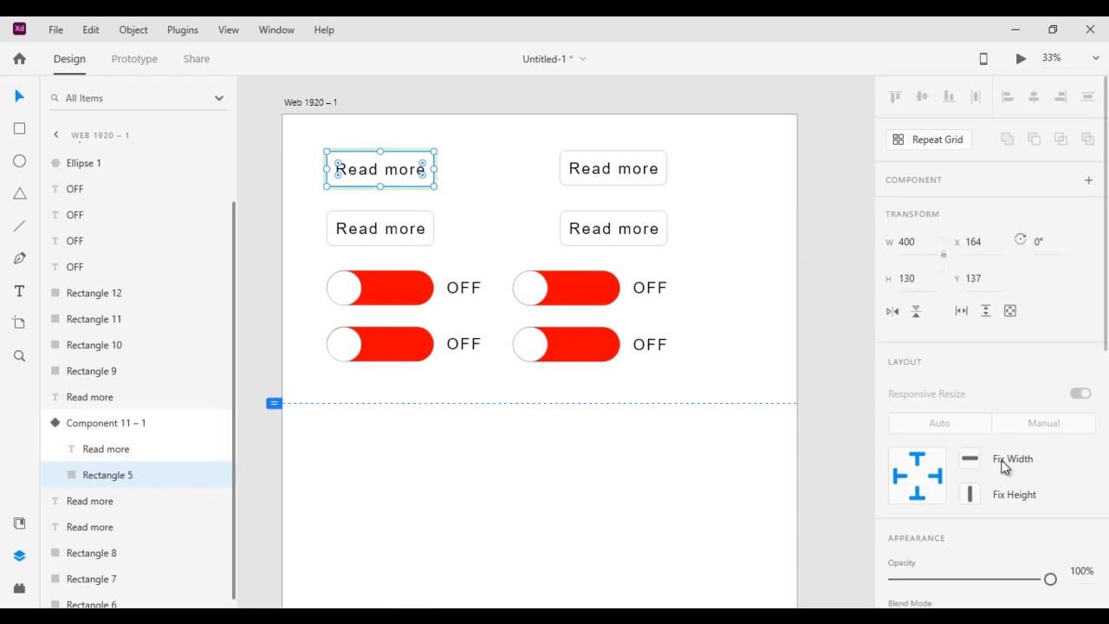
pyautogui.scroll(-5, 1040, 433)
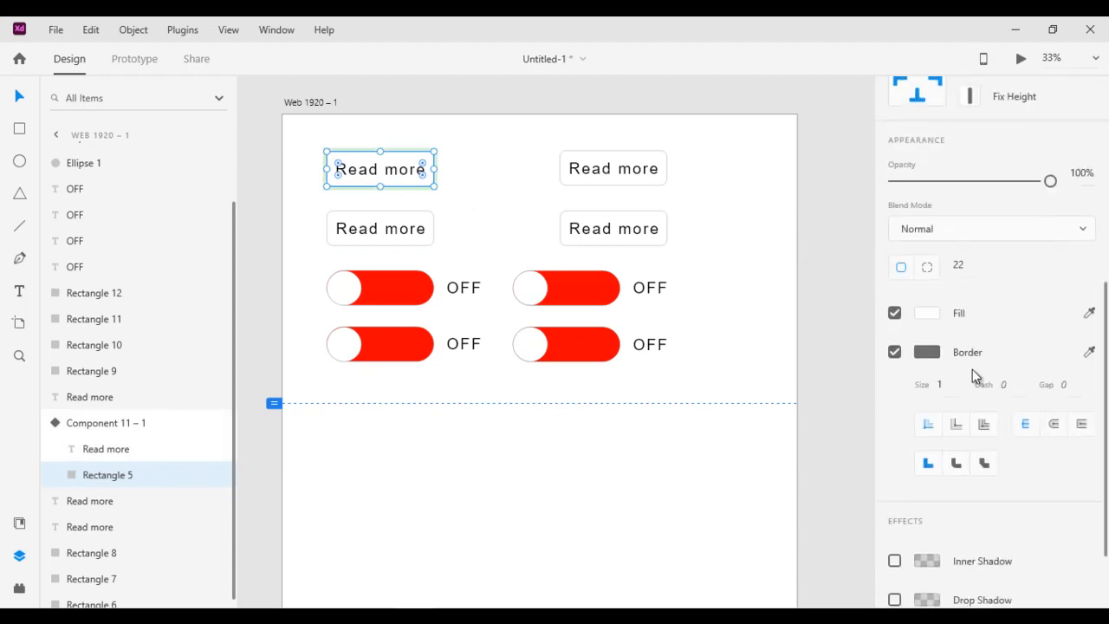
pyautogui.click(927, 313)
pyautogui.moveTo(736, 317); pyautogui.dragTo(726, 368)
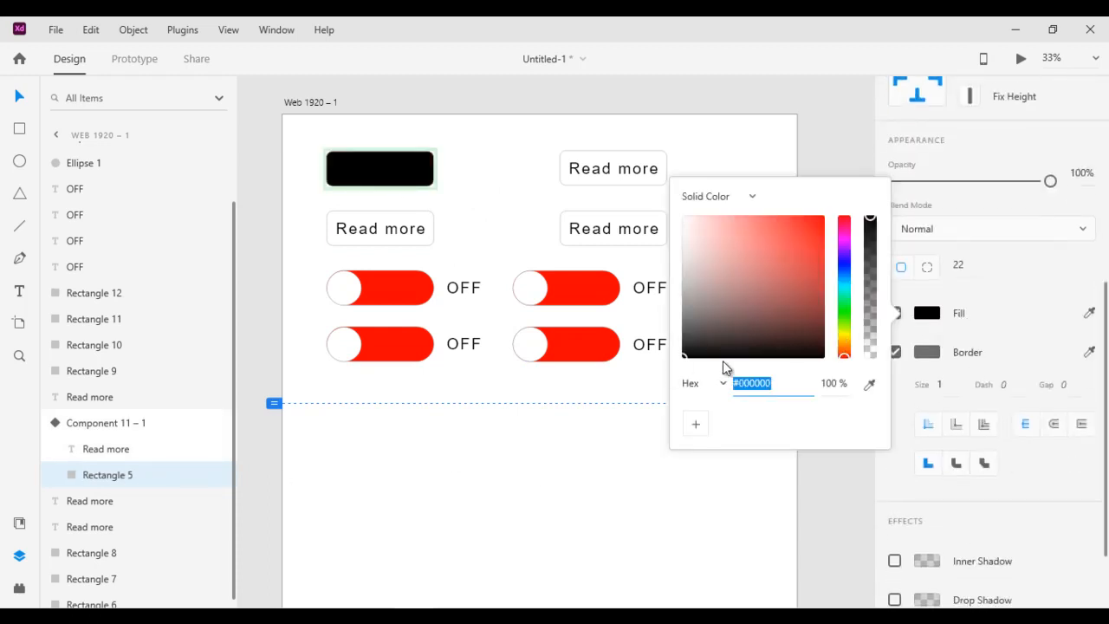
# Step: Set the fill of the Read more text in the component's Hover State to white, #FFFFFF
pyautogui.click(106, 449)
pyautogui.scroll(-5, 930, 402)
pyautogui.scroll(-5, 954, 390)
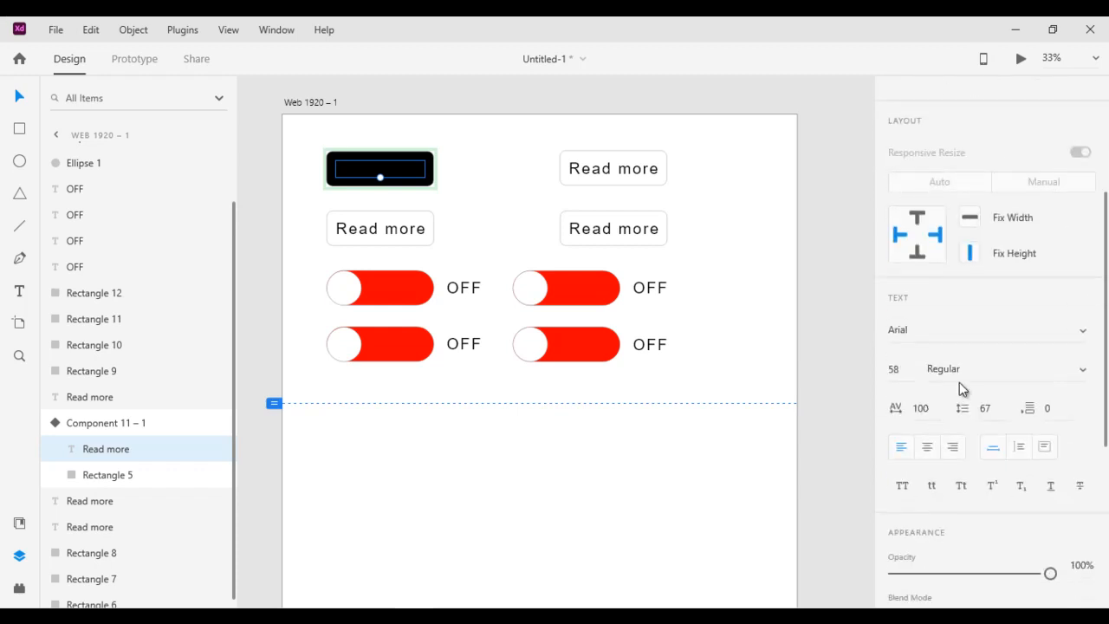
pyautogui.click(929, 428)
pyautogui.moveTo(767, 336); pyautogui.dragTo(657, 310)
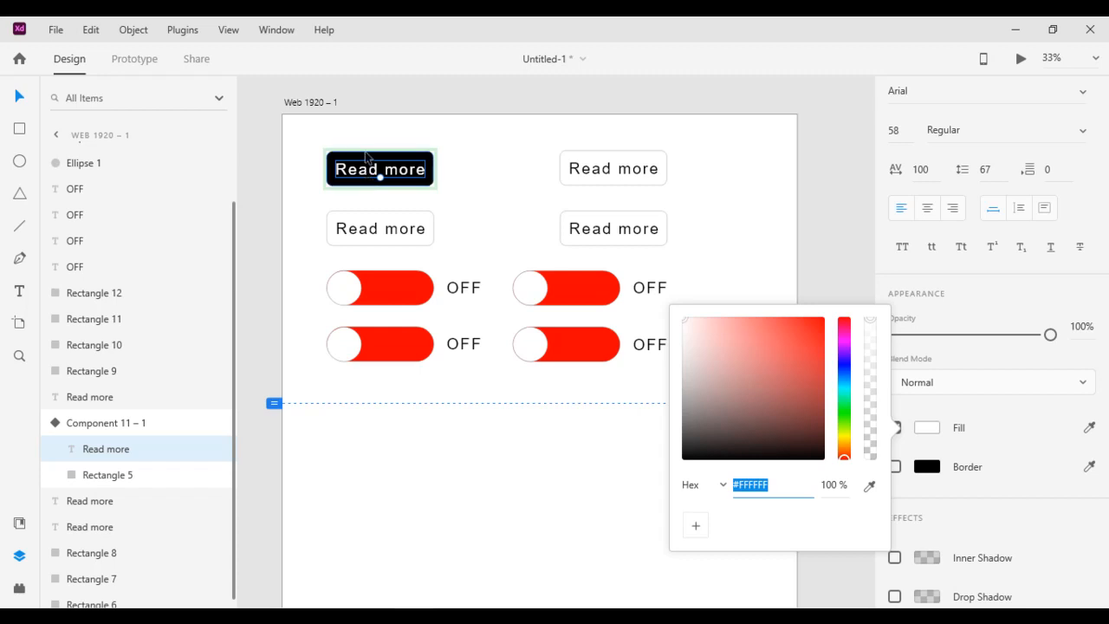
# Step: Return the component to its Default State and test its hover effect in the preview, closing the preview when done
pyautogui.click(74, 423)
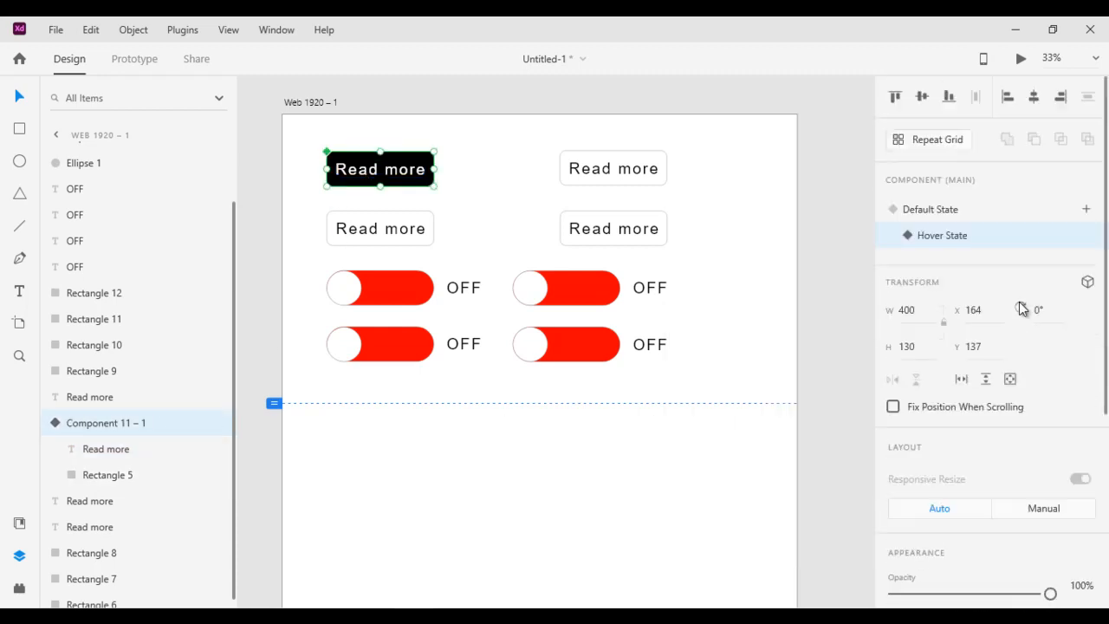
pyautogui.click(926, 211)
pyautogui.click(1020, 59)
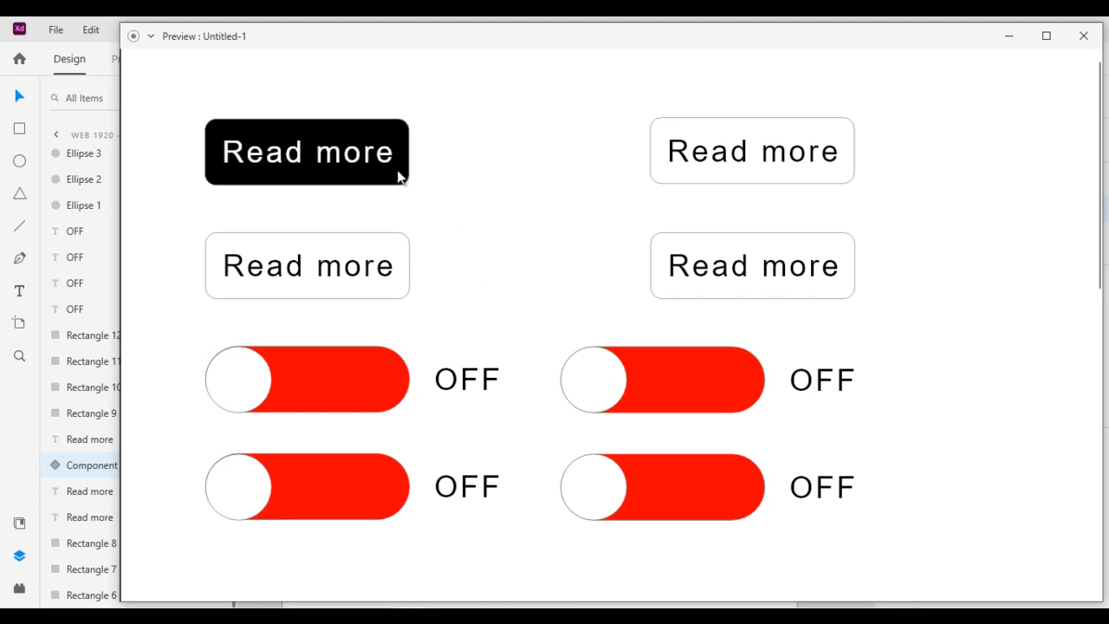
pyautogui.click(1085, 37)
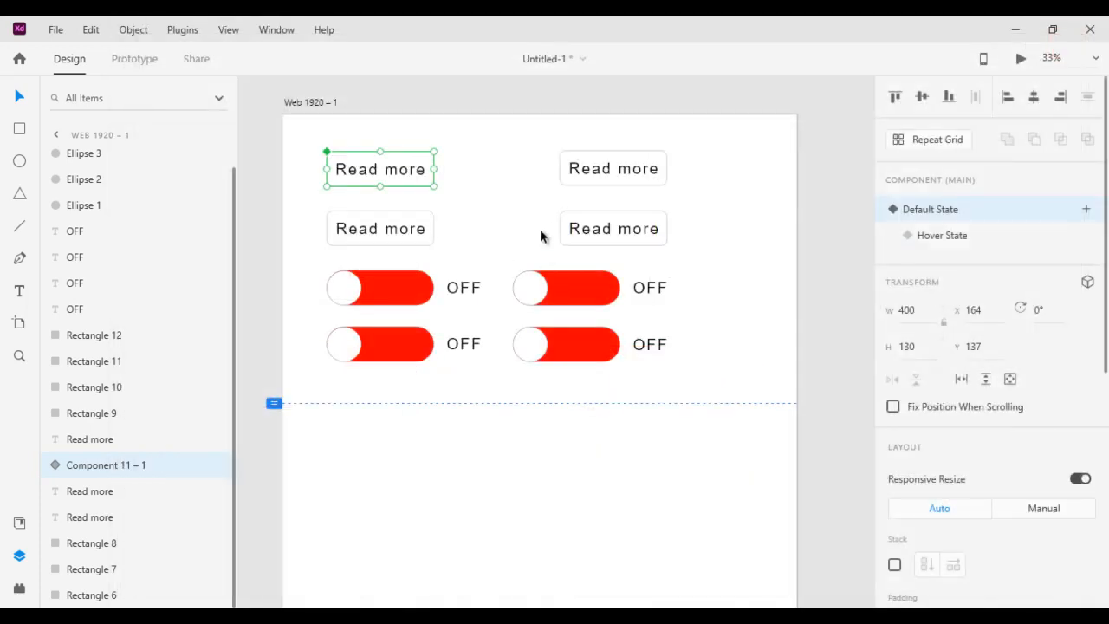
# Step: Convert the Read more button directly below the first component, text and rectangle together, into its own component
pyautogui.click(495, 218)
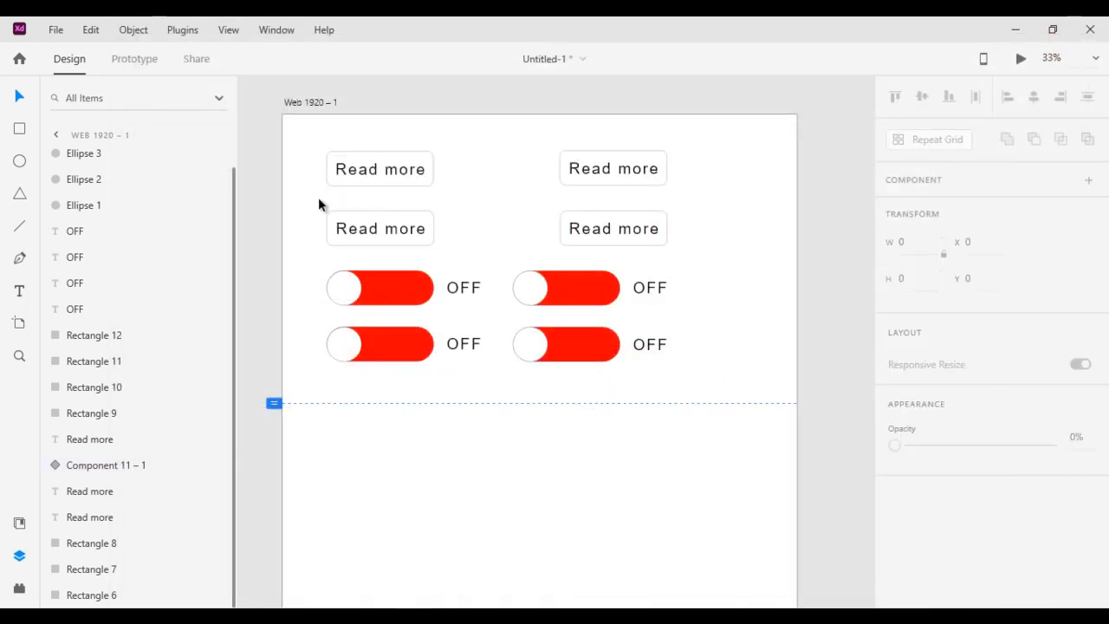
pyautogui.moveTo(318, 198); pyautogui.dragTo(460, 258)
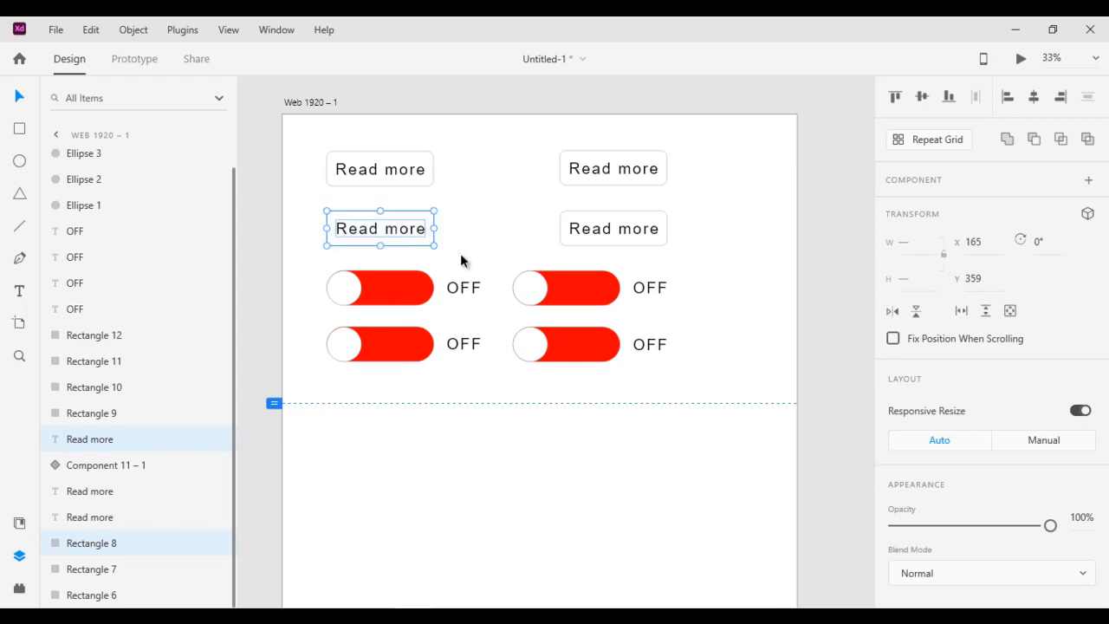
pyautogui.click(1089, 181)
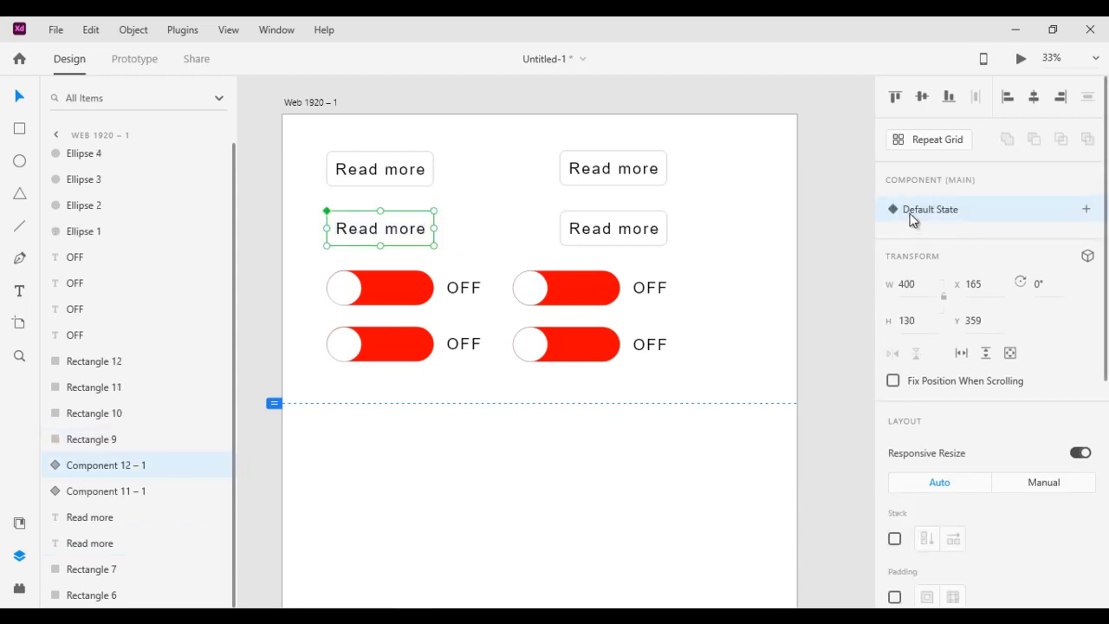
# Step: Add a predefined Hover State to the newly made Read more component, keeping its suggested name
pyautogui.click(1087, 209)
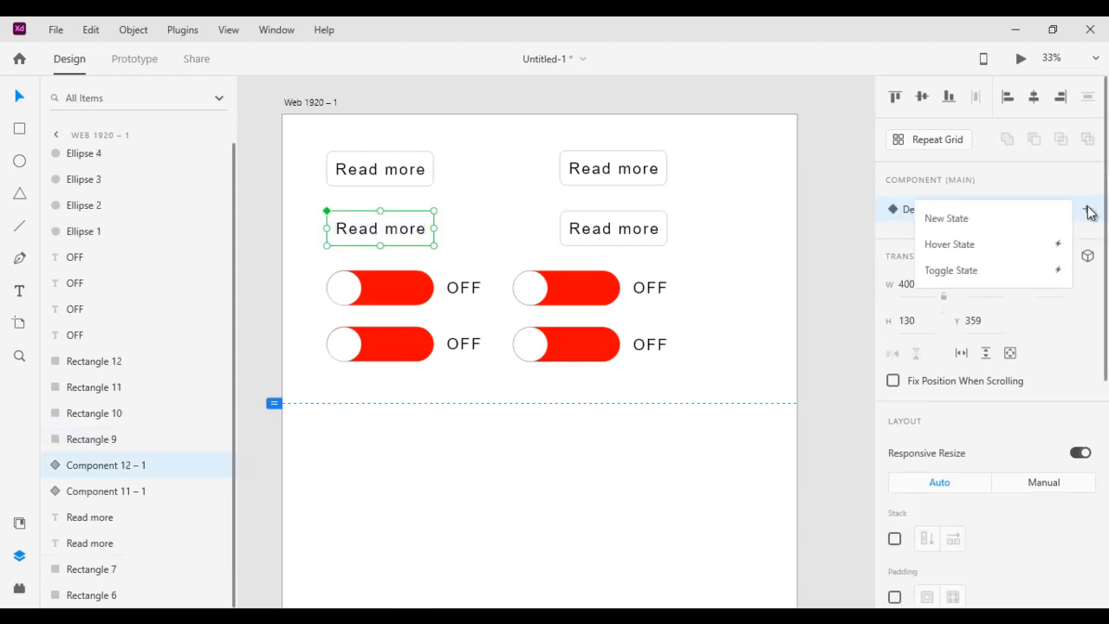
pyautogui.click(994, 247)
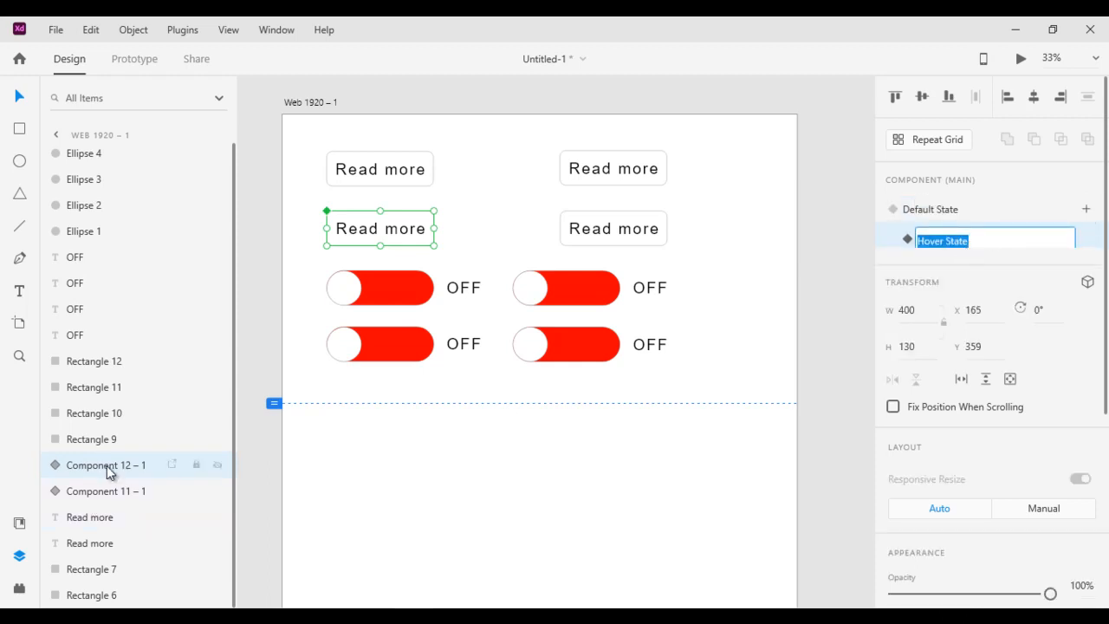
pyautogui.click(473, 228)
pyautogui.click(404, 230)
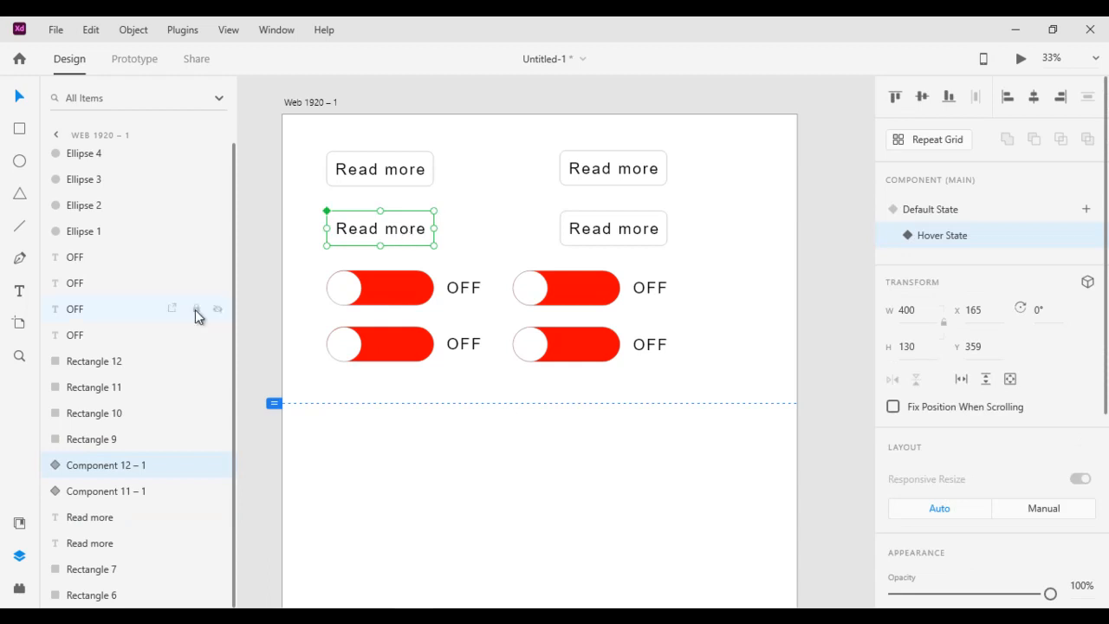
# Step: Set the fill of Rectangle 8 inside the second component's Hover State to black
pyautogui.click(56, 465)
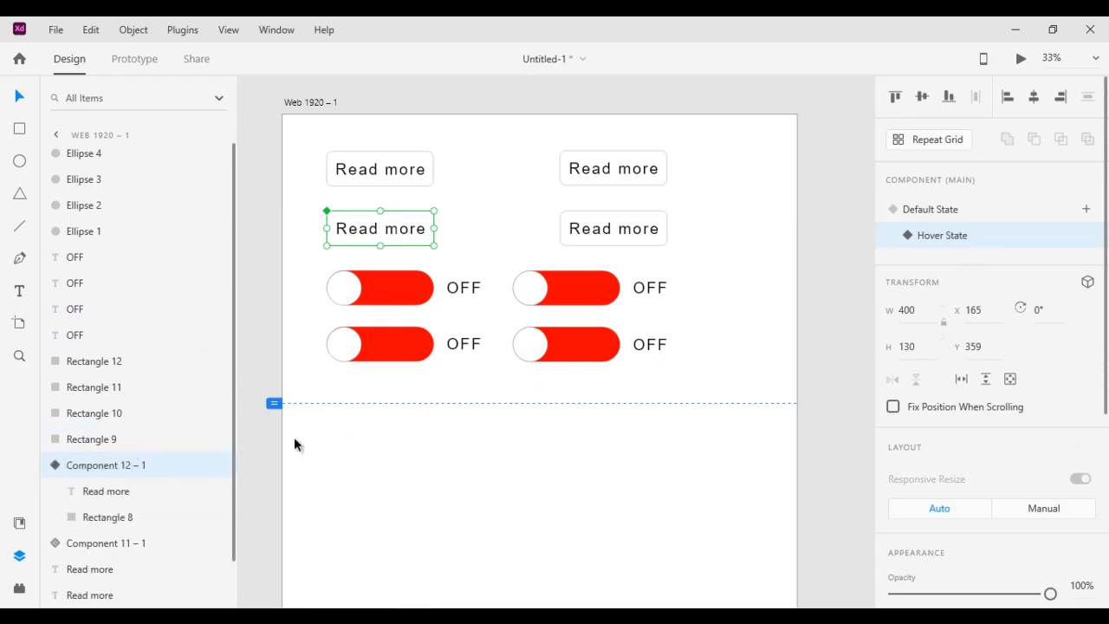
pyautogui.click(130, 518)
pyautogui.scroll(-5, 1015, 476)
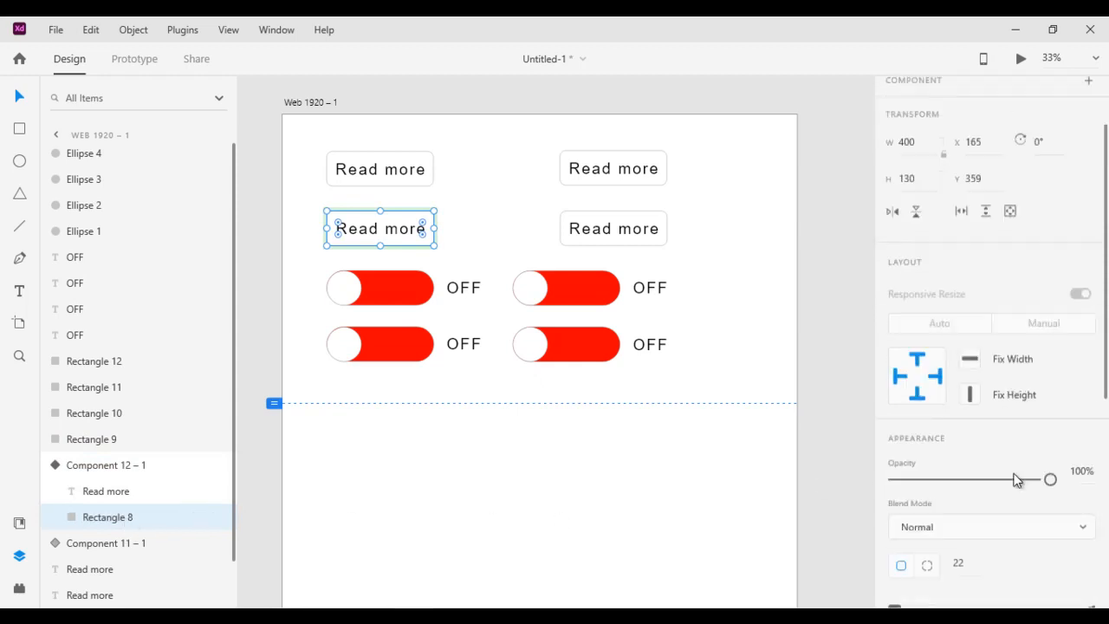
pyautogui.moveTo(757, 330); pyautogui.dragTo(702, 358)
# Step: Set the fill of the Read more text in the second component's Hover State to white, #FFFFFF
pyautogui.click(106, 492)
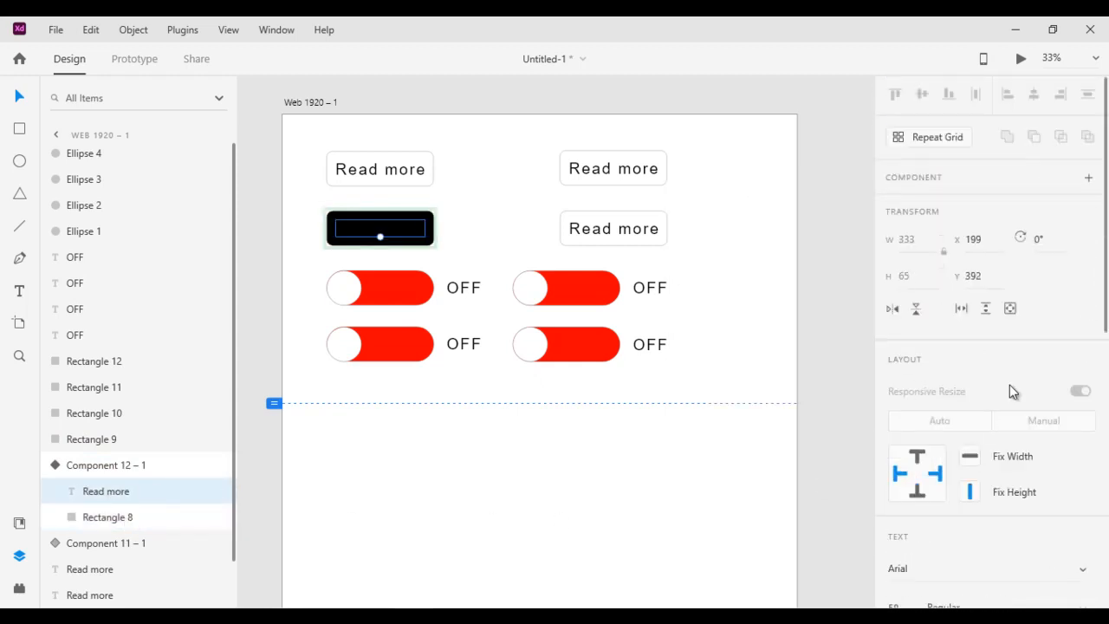
pyautogui.scroll(-5, 962, 408)
pyautogui.scroll(-3, 959, 437)
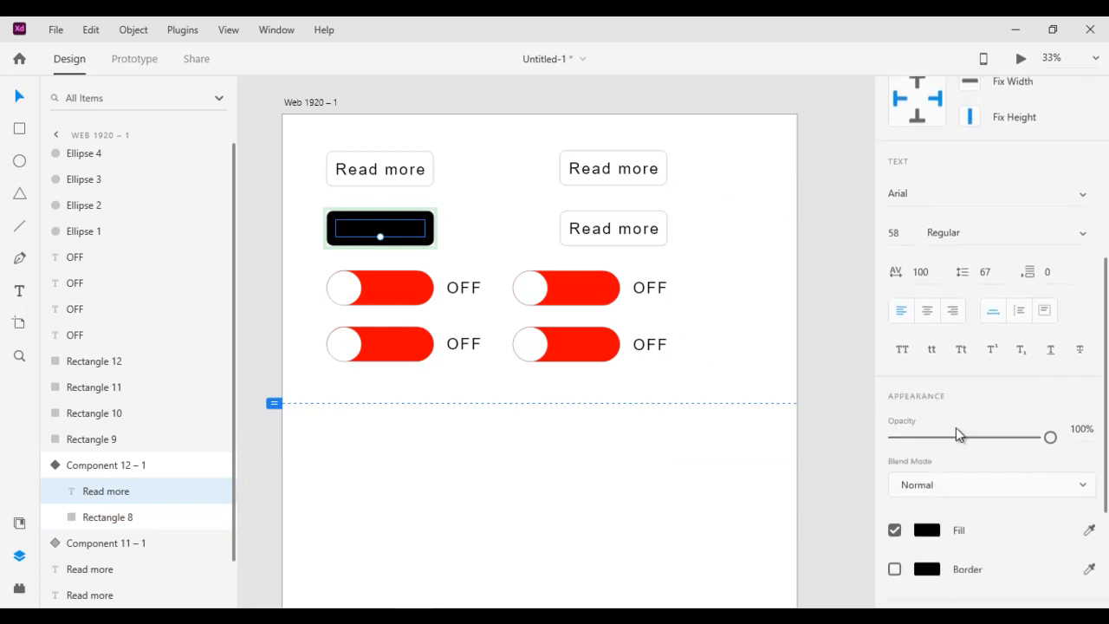
pyautogui.click(927, 507)
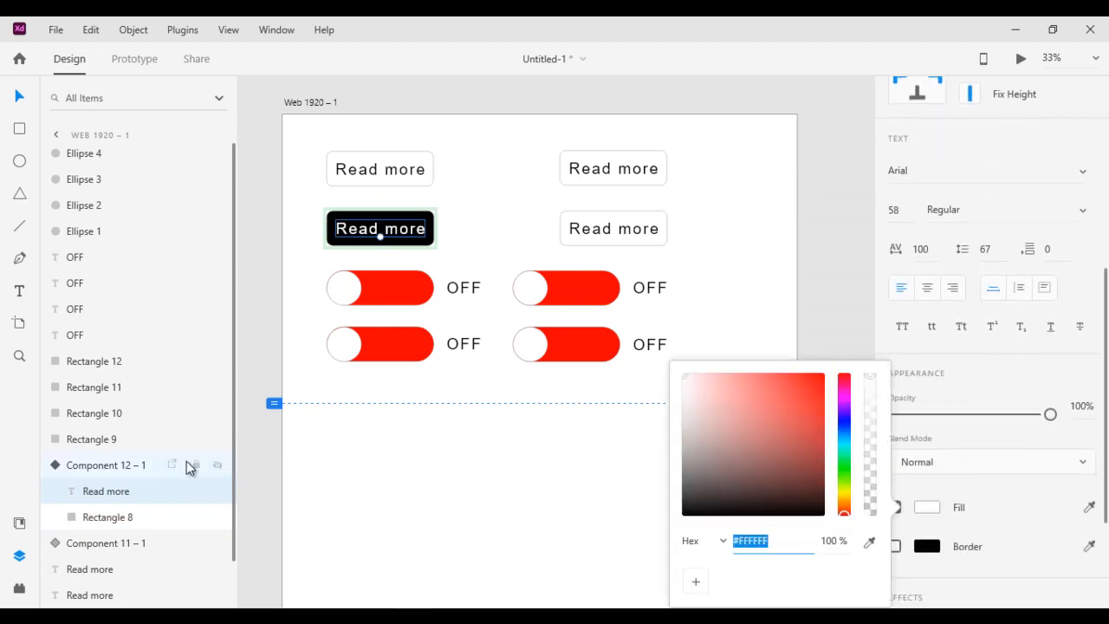
# Step: Return the second component to its Default State and test its hover effect in the preview, closing the preview when done
pyautogui.click(132, 468)
pyautogui.scroll(3, 957, 299)
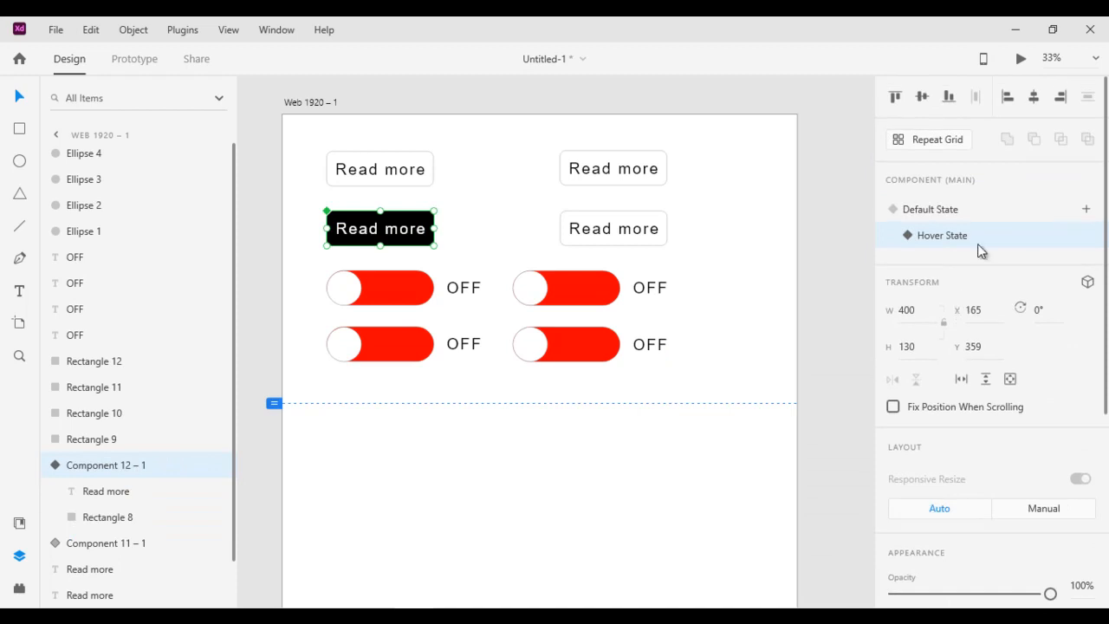
pyautogui.click(955, 213)
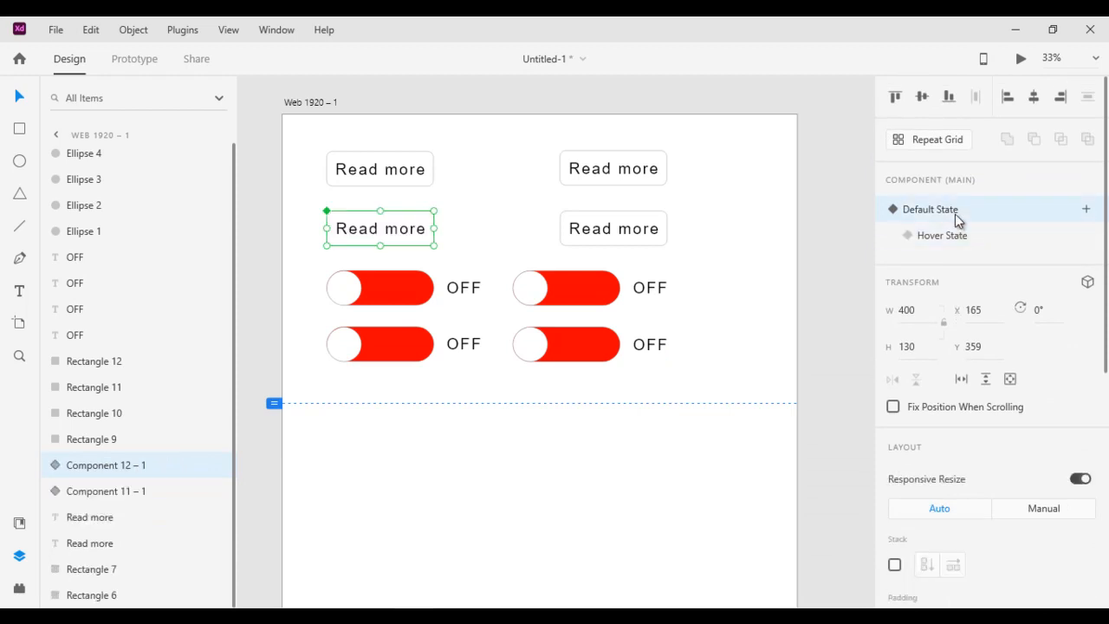
pyautogui.click(1020, 59)
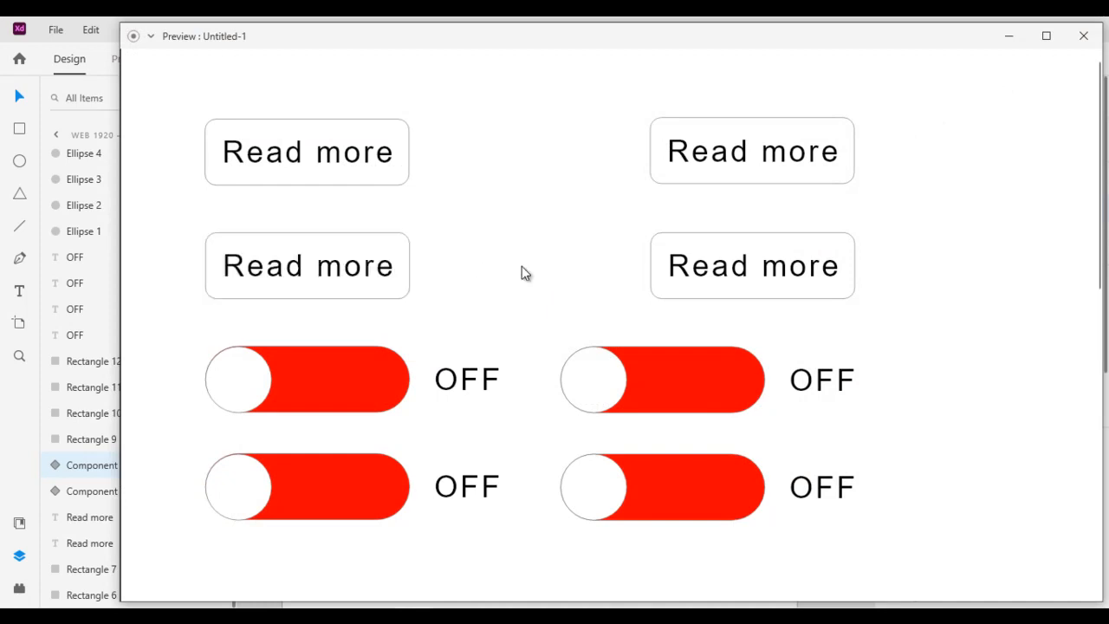
pyautogui.click(1084, 36)
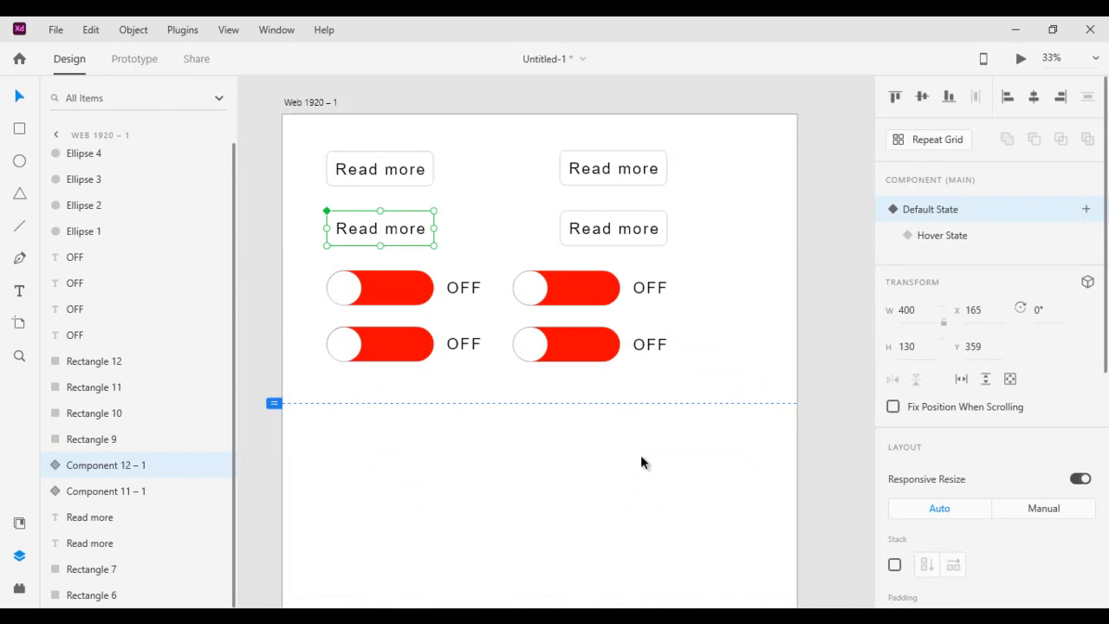
# Step: Convert the upper Read more button of the second column, text and Rectangle 6 together, into its own component
pyautogui.click(828, 252)
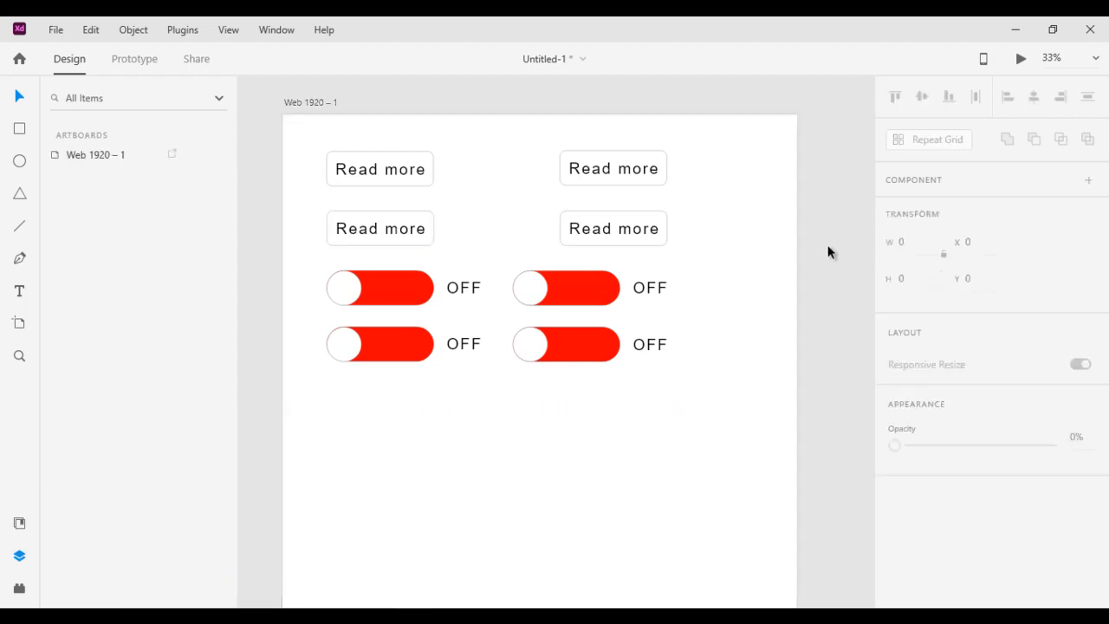
pyautogui.moveTo(545, 141); pyautogui.dragTo(681, 196)
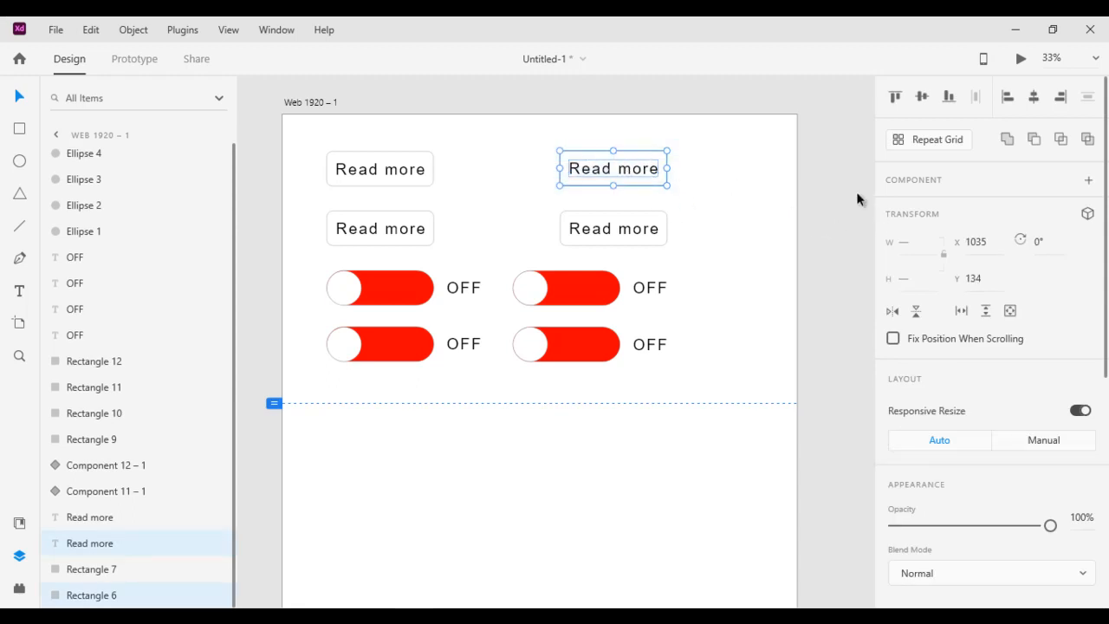
pyautogui.click(1089, 182)
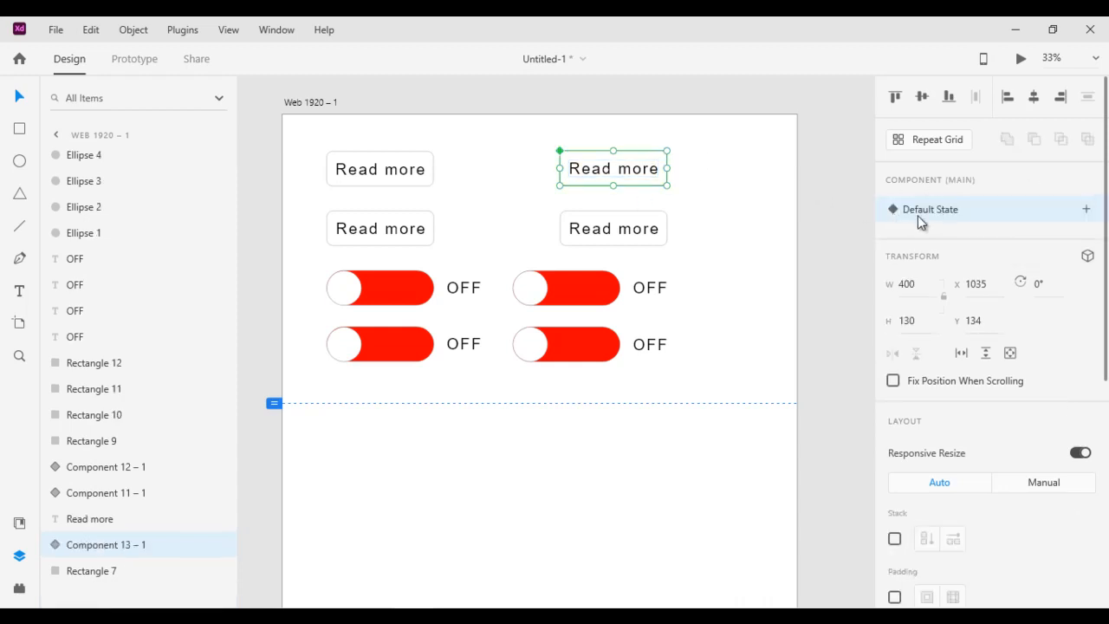
# Step: Add a custom new state to the component and name it HoverState
pyautogui.click(1087, 211)
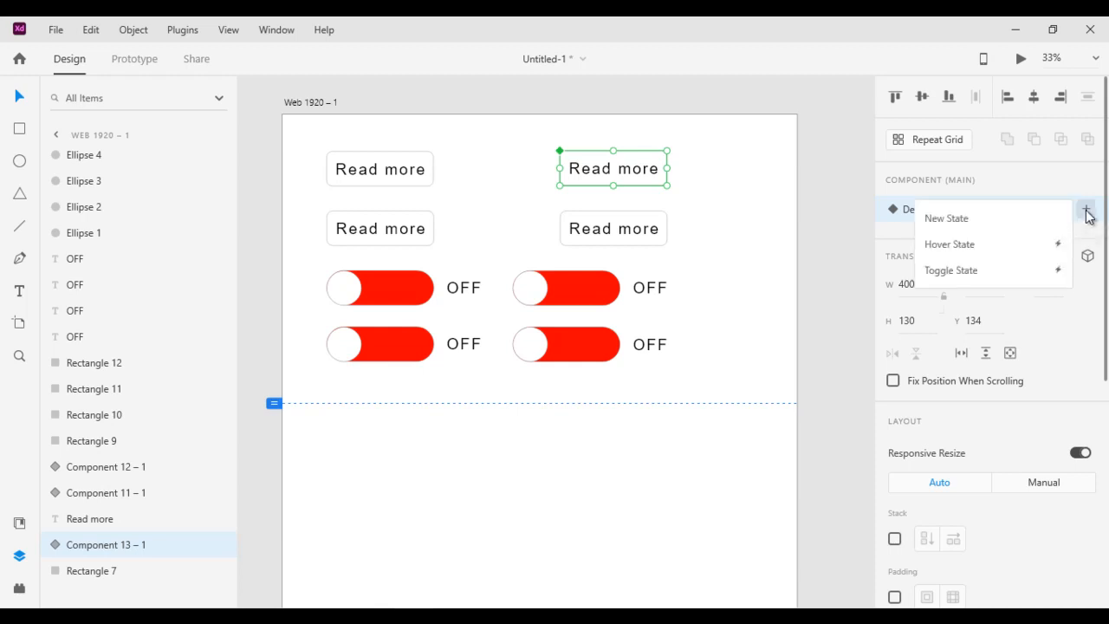
pyautogui.click(965, 222)
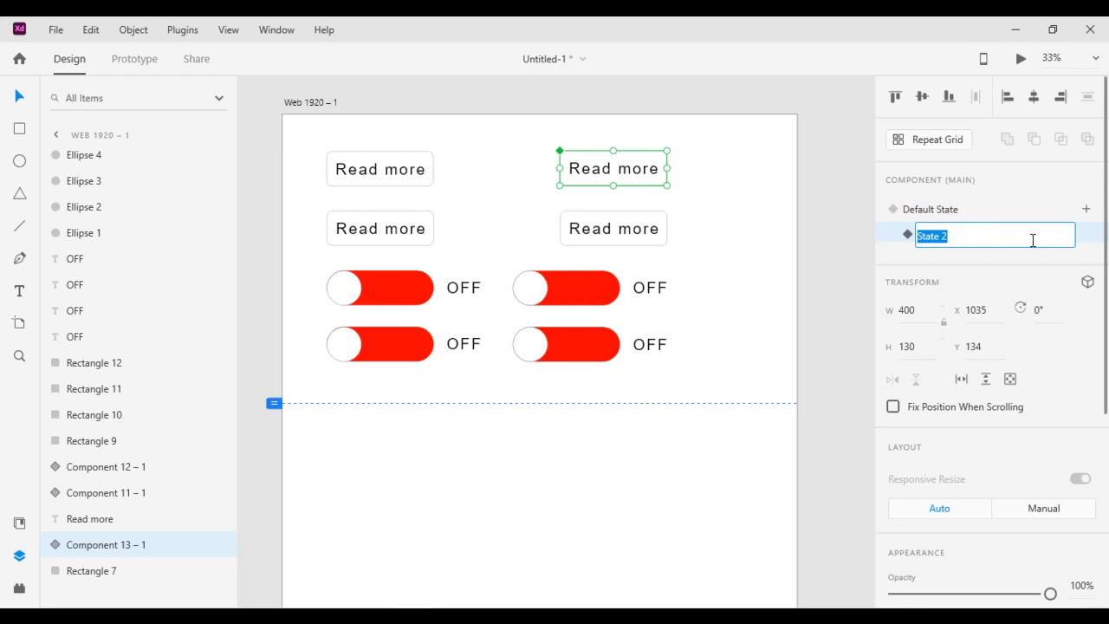
pyautogui.write('Hover')
pyautogui.press('Return')
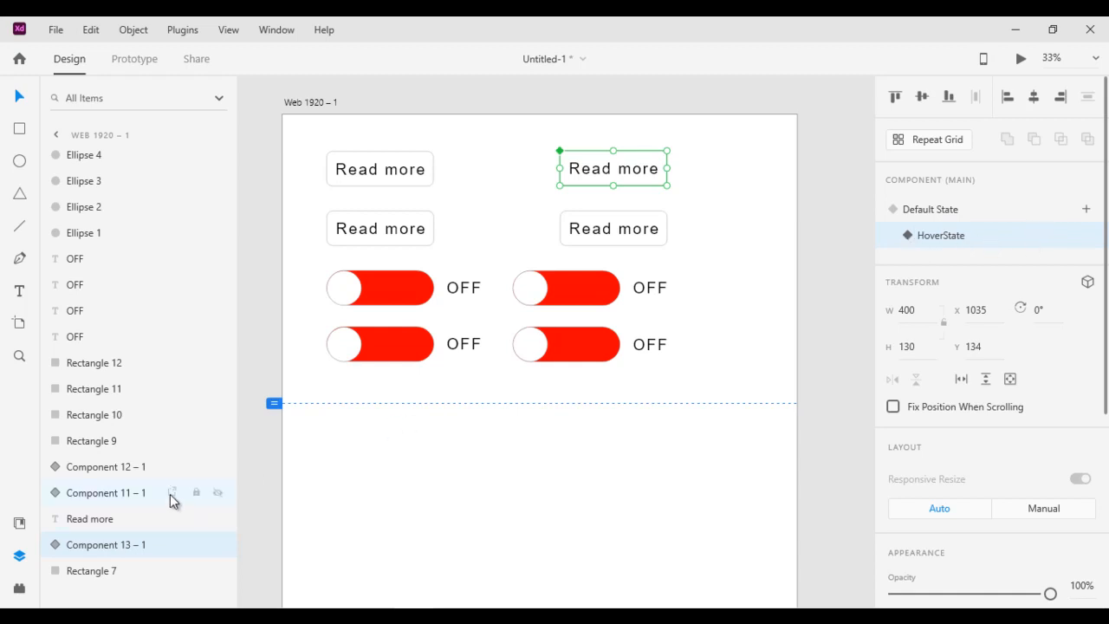
# Step: Set the fill of Rectangle 6 inside the component's HoverState to black
pyautogui.click(57, 545)
pyautogui.scroll(-1, 87, 555)
pyautogui.click(207, 571)
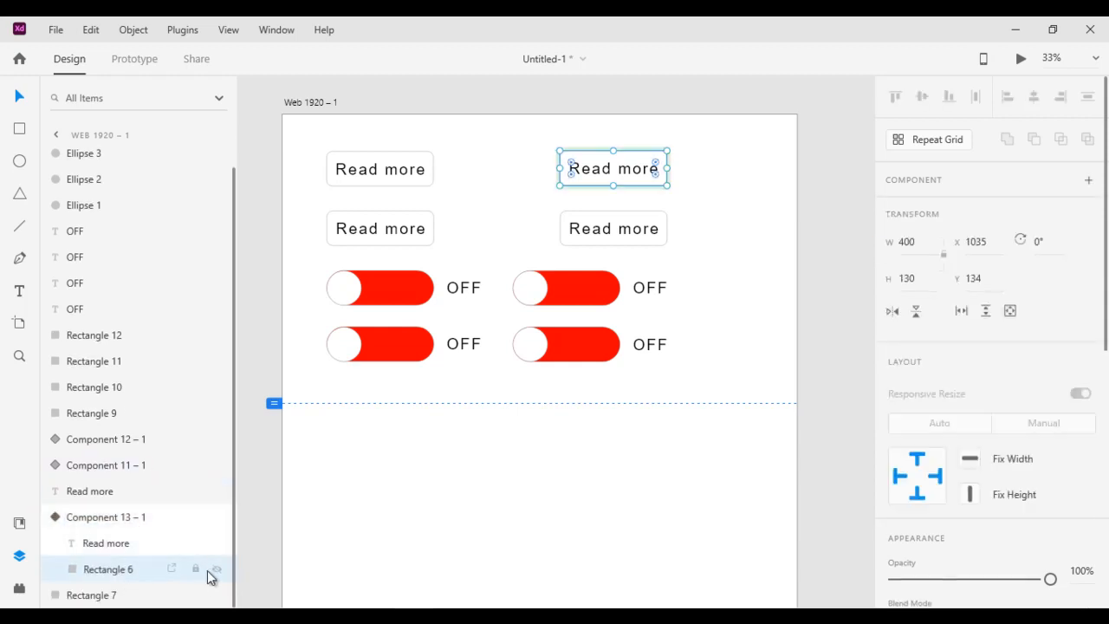
pyautogui.scroll(-5, 1015, 505)
pyautogui.click(929, 313)
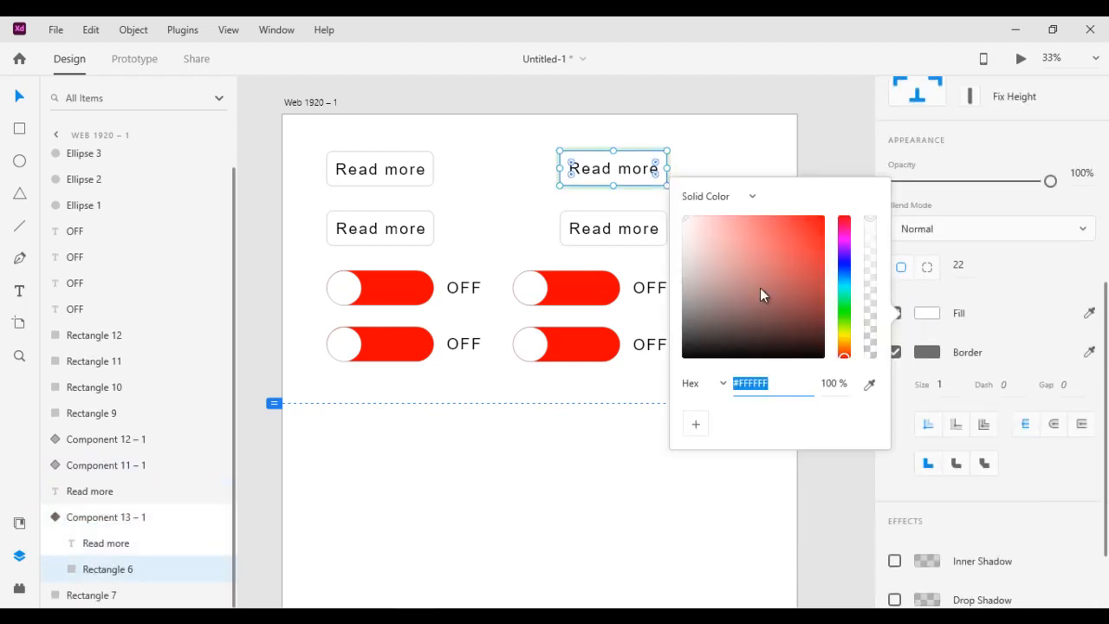
pyautogui.moveTo(762, 296); pyautogui.dragTo(684, 387)
# Step: Set the fill of the Read more text in the component's custom HoverState to white
pyautogui.click(116, 545)
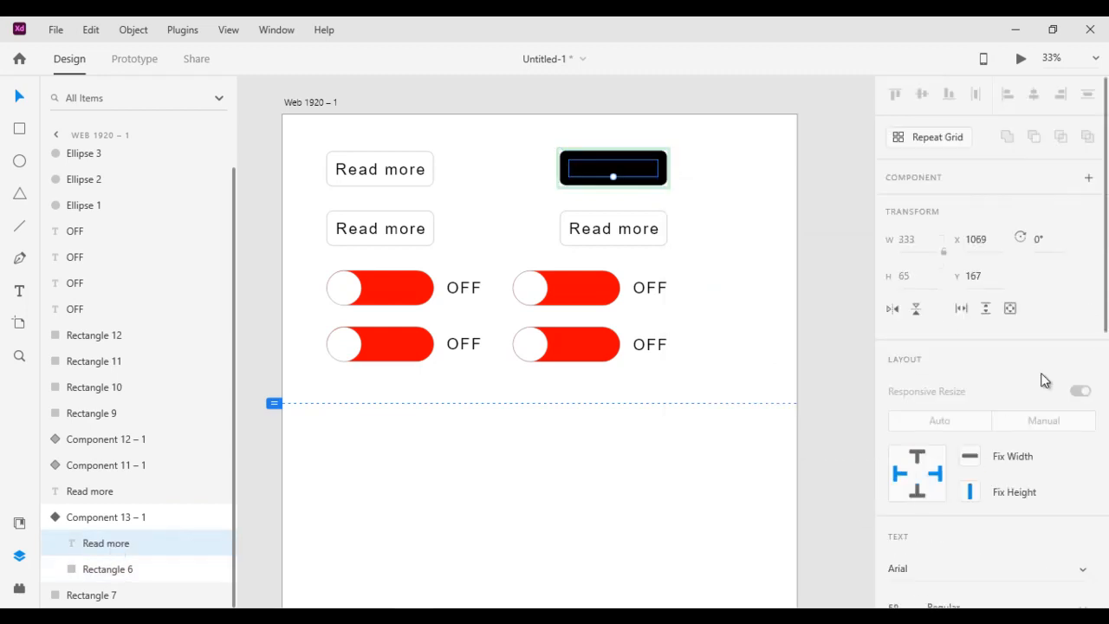
pyautogui.scroll(-5, 1040, 386)
pyautogui.click(923, 505)
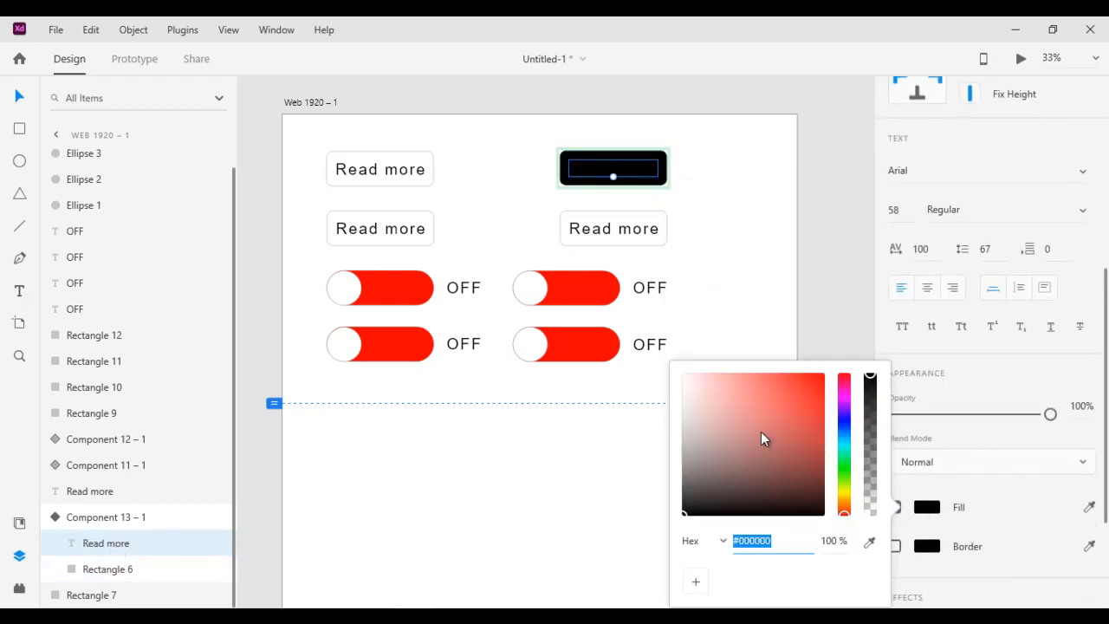
pyautogui.moveTo(762, 437); pyautogui.dragTo(703, 389)
# Step: Return the component to its Default State and check in the preview whether the custom HoverState responds, closing the preview when done
pyautogui.click(105, 516)
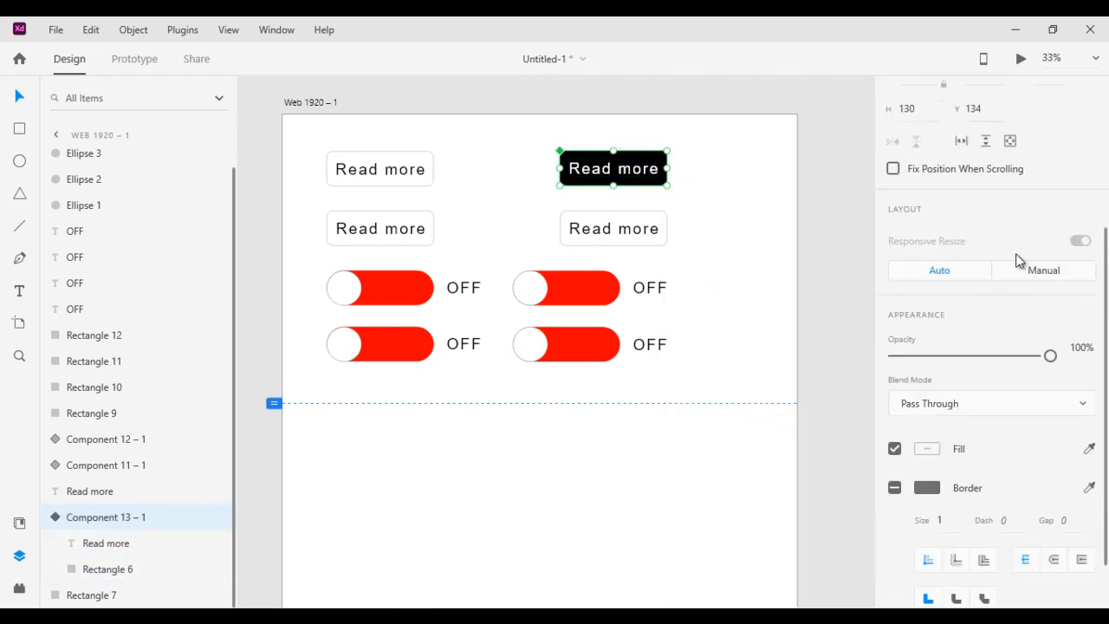
pyautogui.scroll(5, 1018, 260)
pyautogui.click(964, 215)
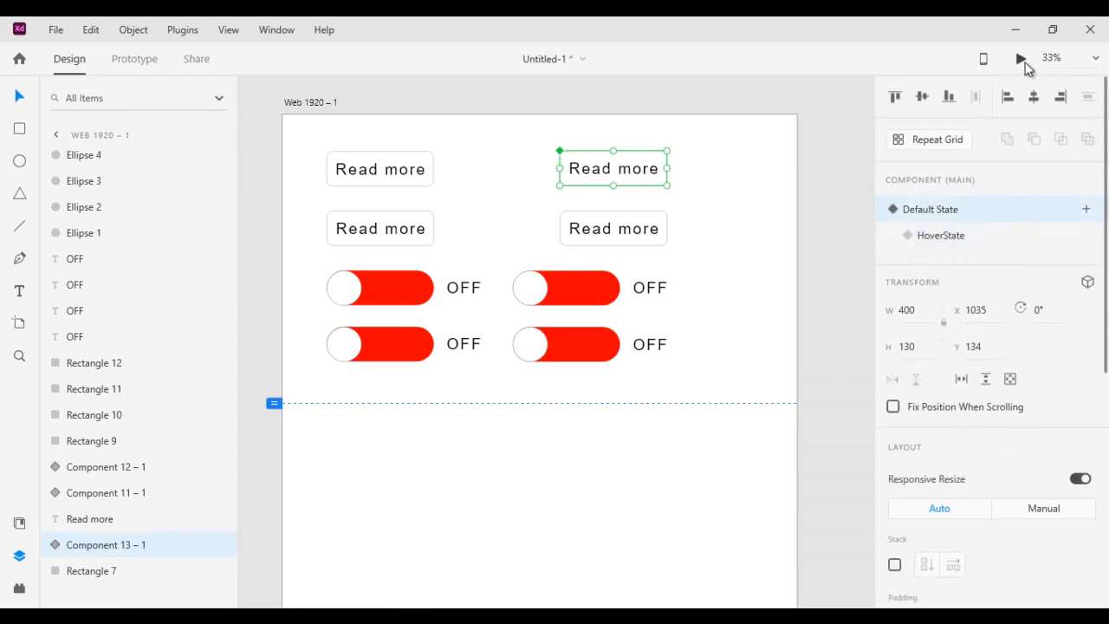
pyautogui.click(1022, 59)
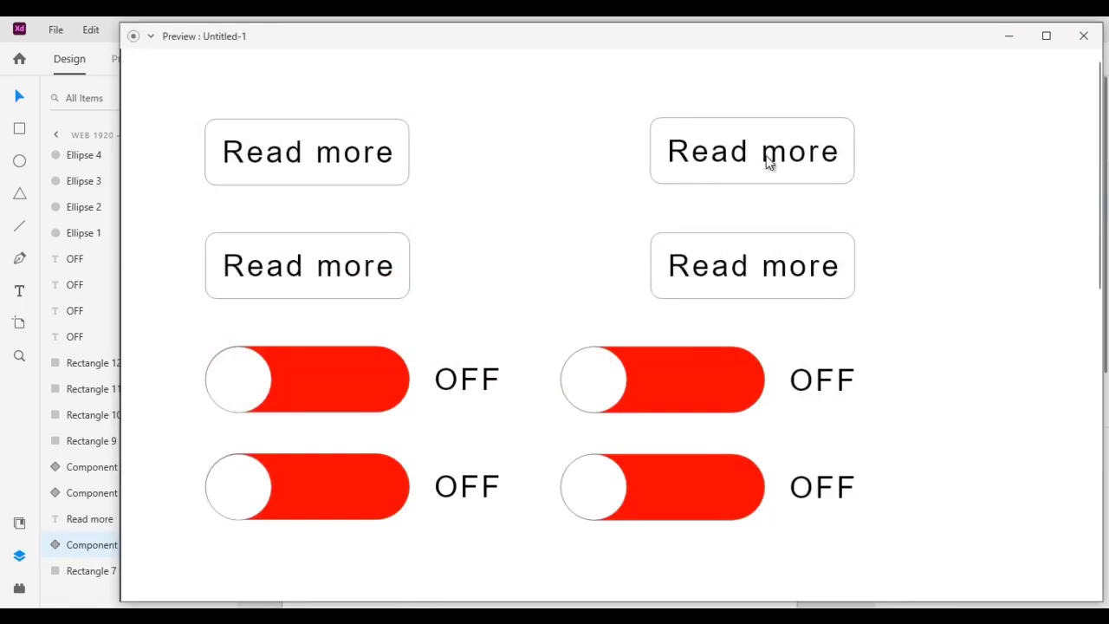
pyautogui.click(1083, 37)
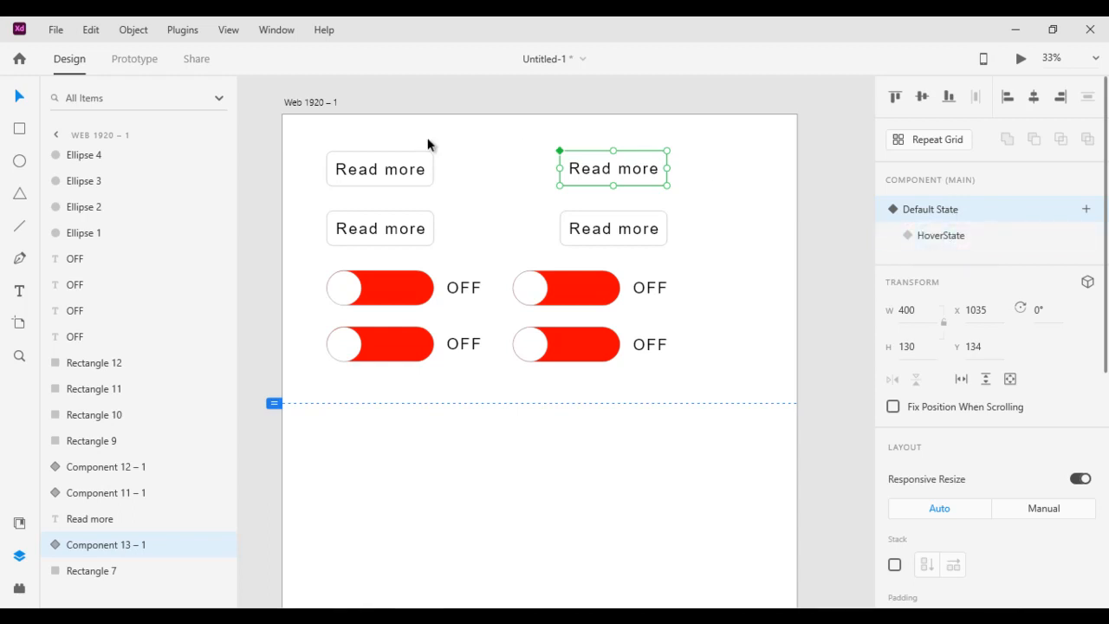
# Step: Add a prototype interaction to the component's Default State with a Hover trigger, Auto-Animate action and HoverState as destination
pyautogui.click(135, 58)
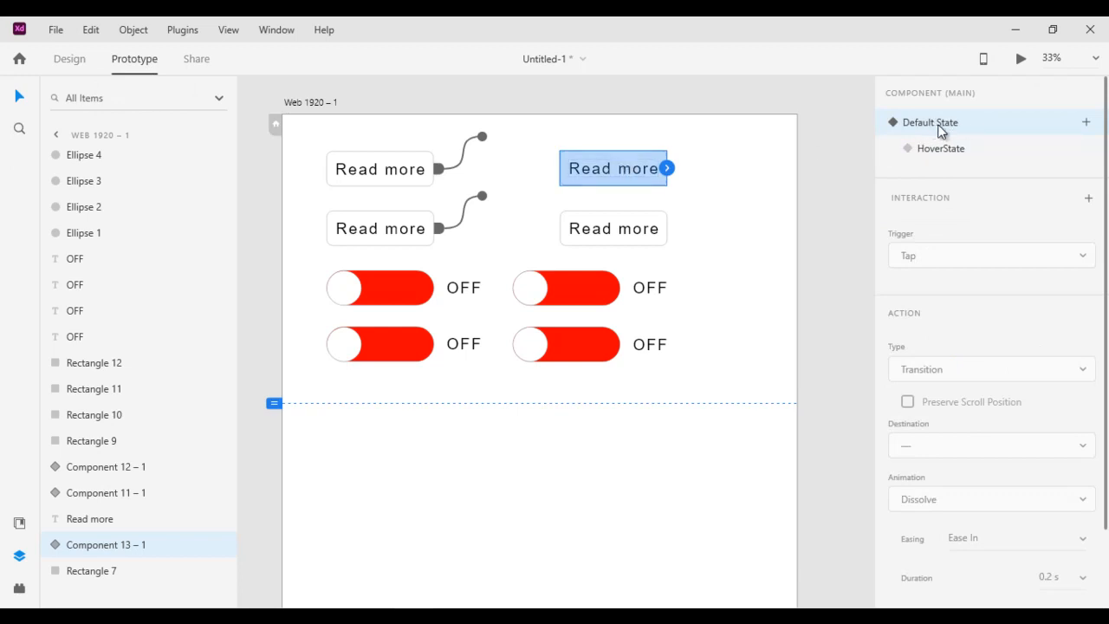
pyautogui.click(667, 169)
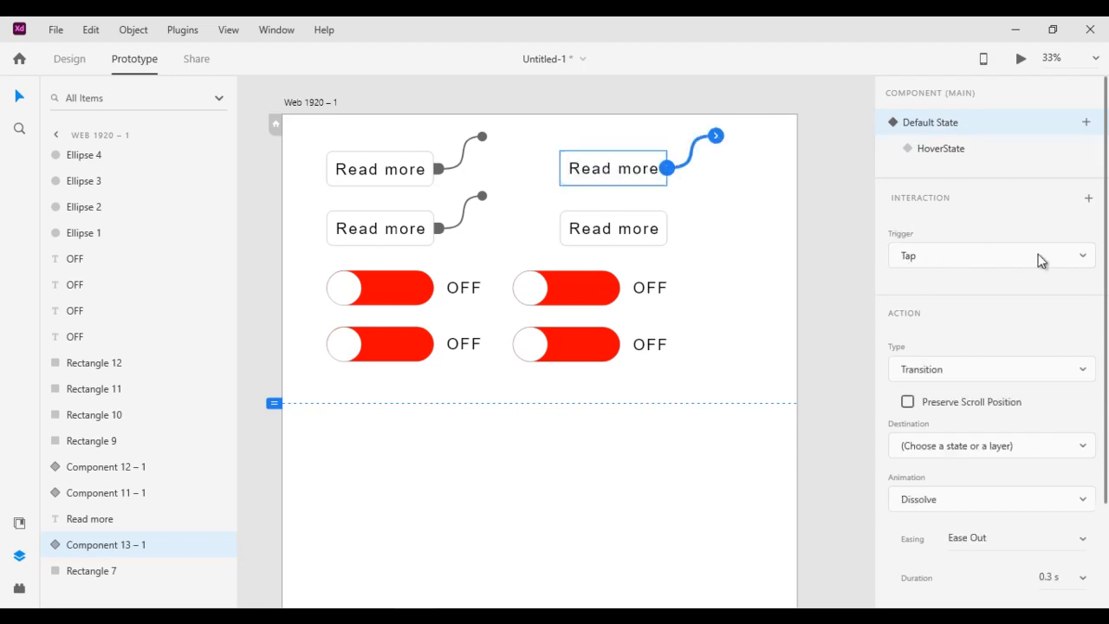
pyautogui.click(1083, 258)
pyautogui.click(928, 324)
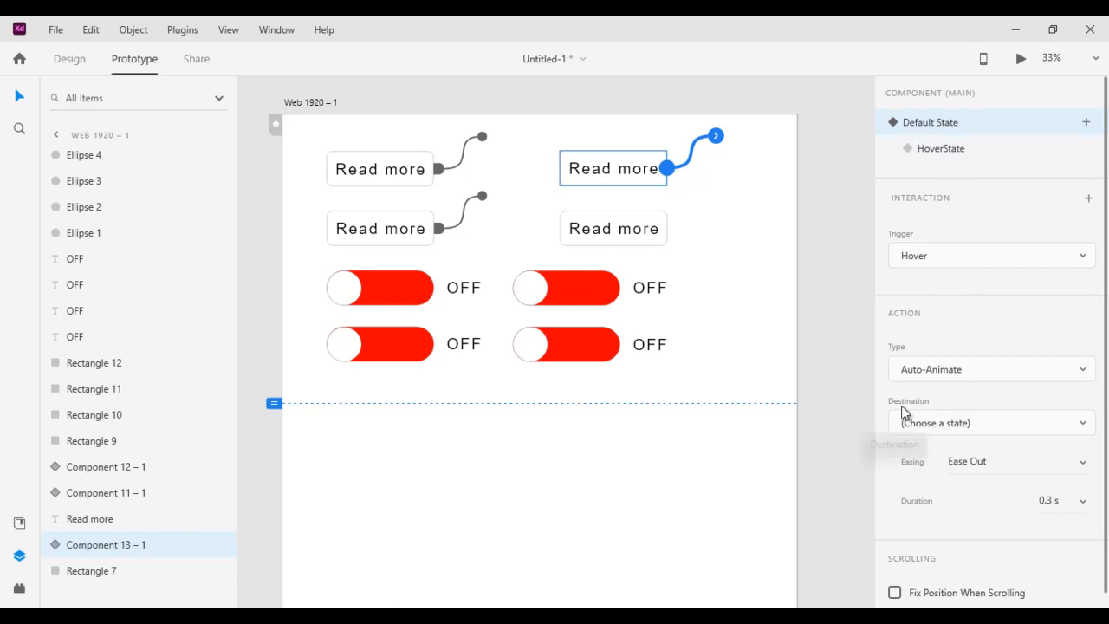
pyautogui.click(1083, 424)
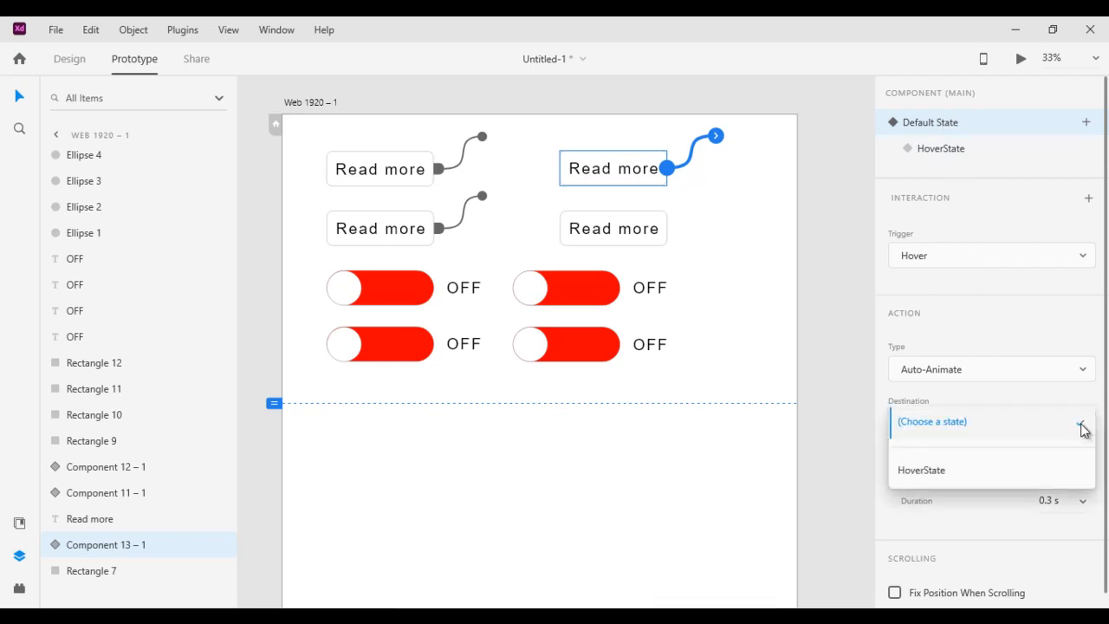
pyautogui.click(925, 474)
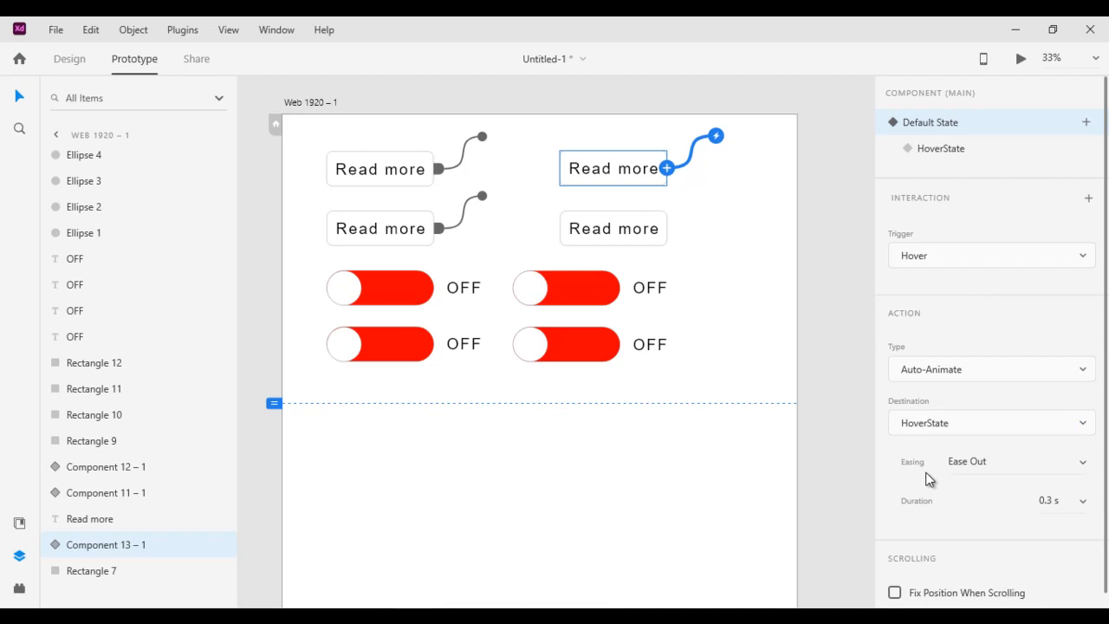
# Step: Add a Hover-triggered Auto-Animate interaction to the component's HoverState with Default State as destination
pyautogui.click(942, 151)
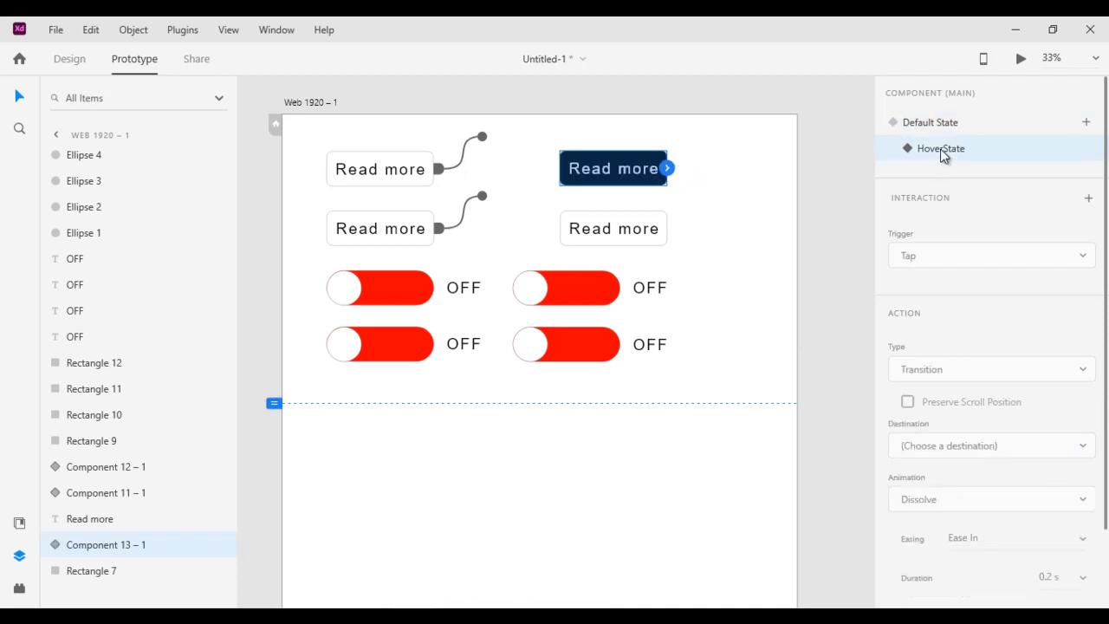
pyautogui.click(669, 170)
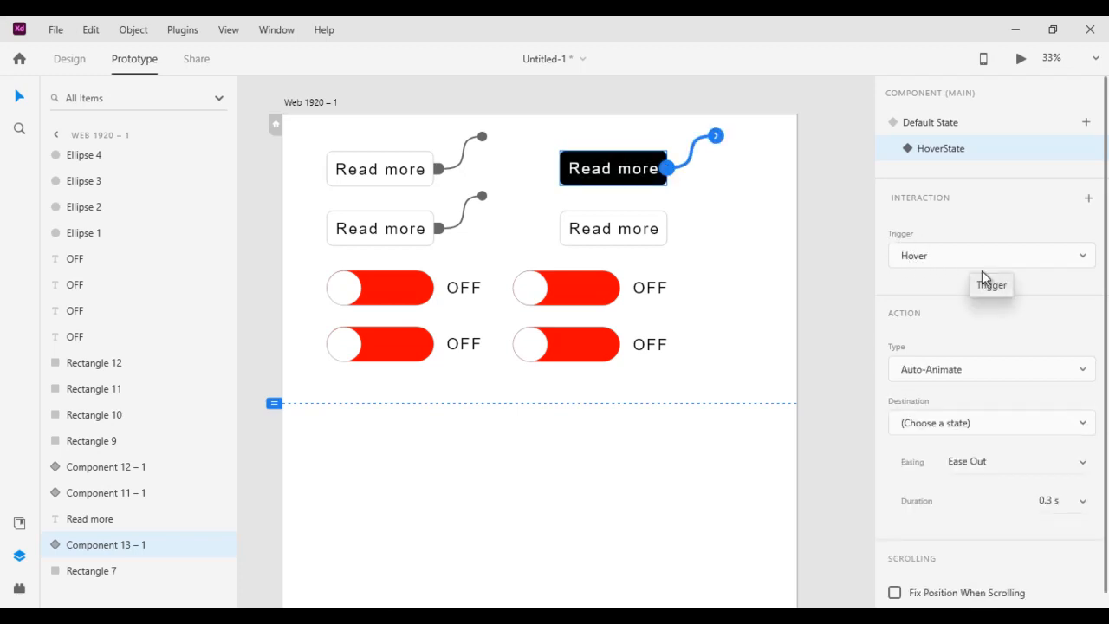
pyautogui.click(982, 424)
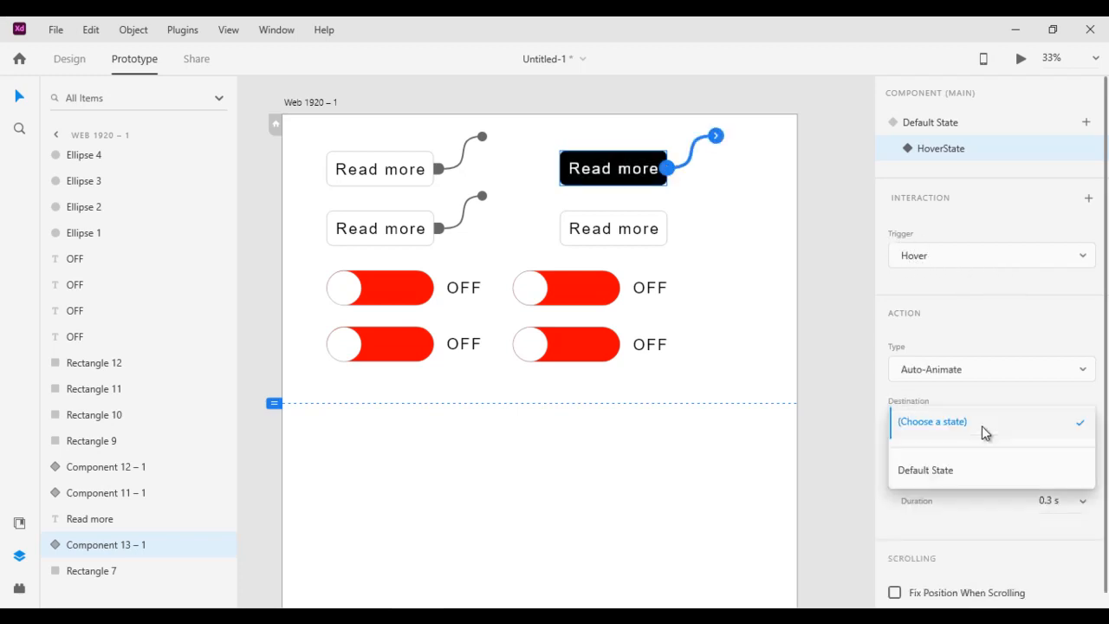
pyautogui.click(945, 479)
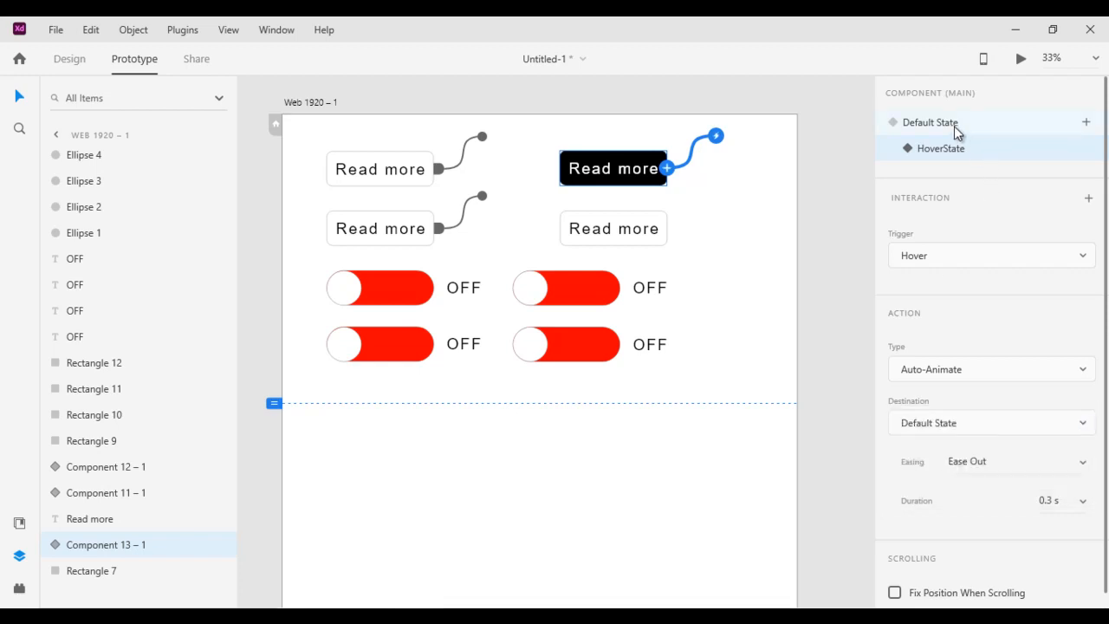
# Step: Return the upper-right Read more component to its Default State and test its hover interaction in the preview, closing the preview when done
pyautogui.click(959, 128)
pyautogui.click(1021, 58)
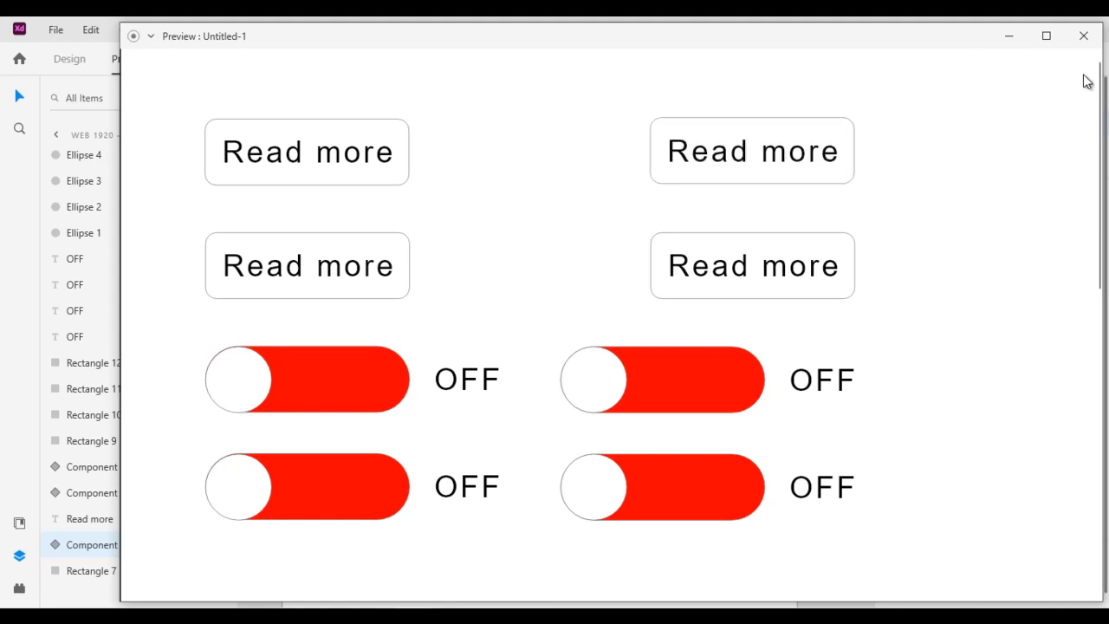
pyautogui.click(1084, 37)
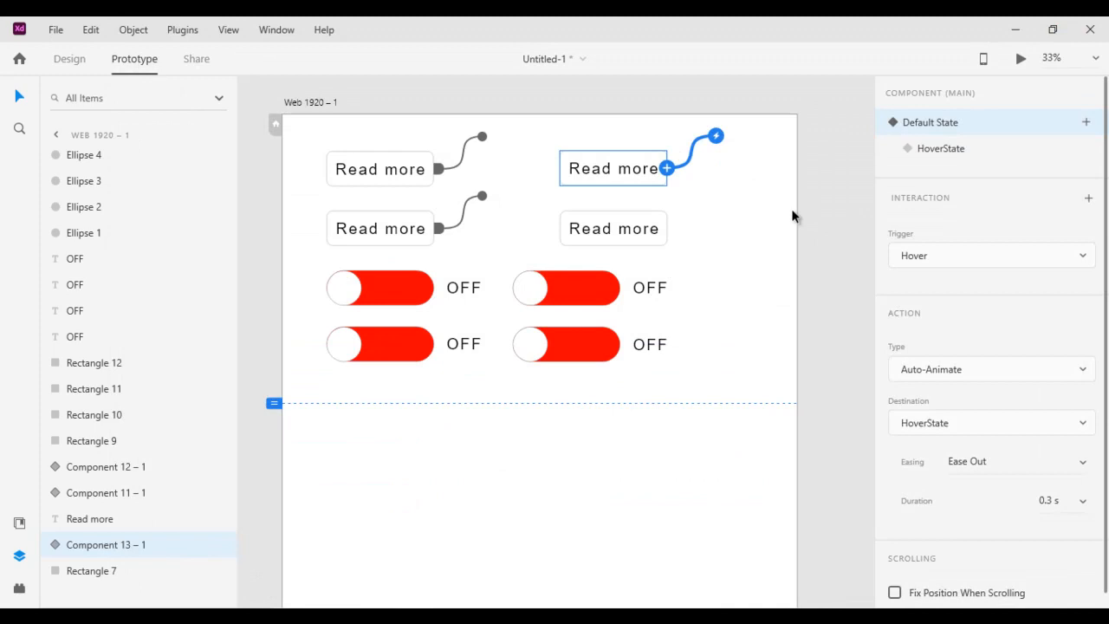
# Step: Convert the remaining ungrouped Read more text and its rectangle into a component in Design mode
pyautogui.click(77, 60)
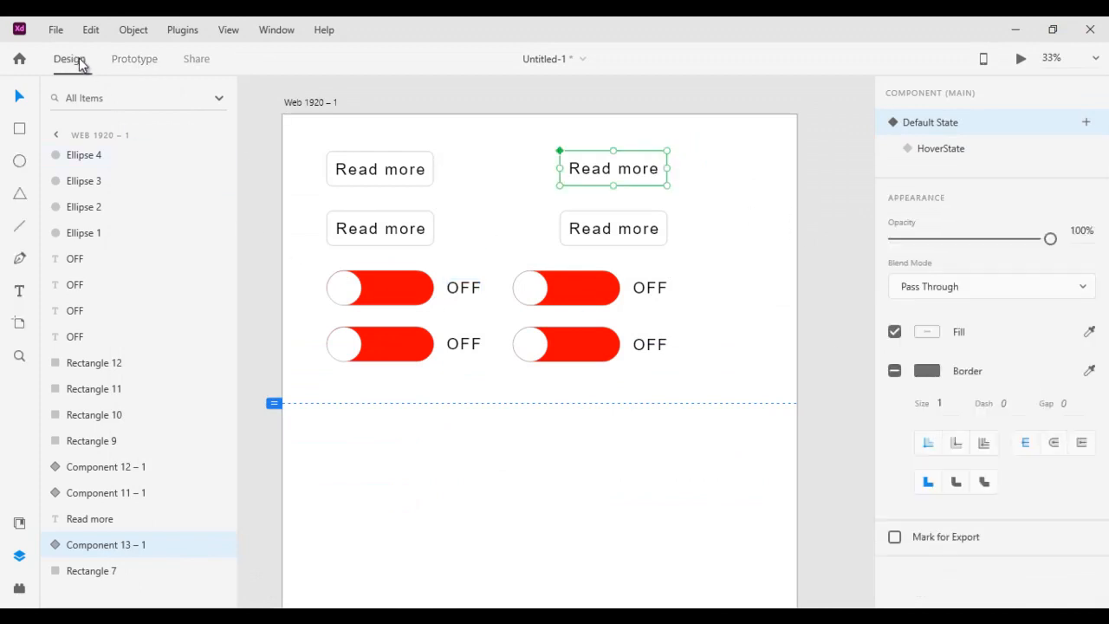
pyautogui.moveTo(541, 201); pyautogui.dragTo(685, 260)
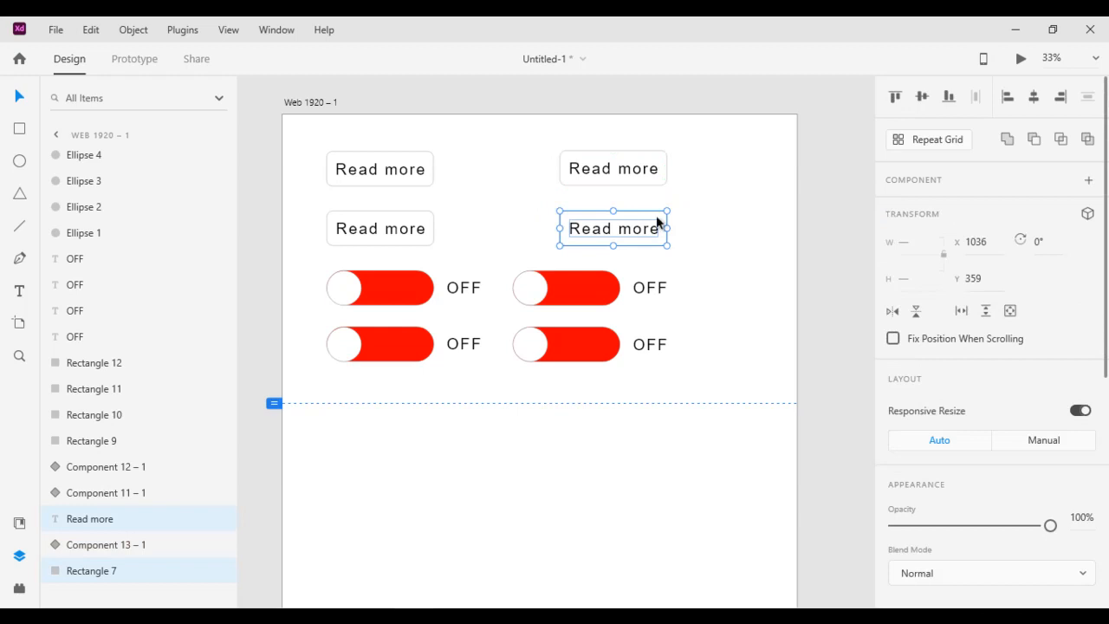
pyautogui.click(1090, 182)
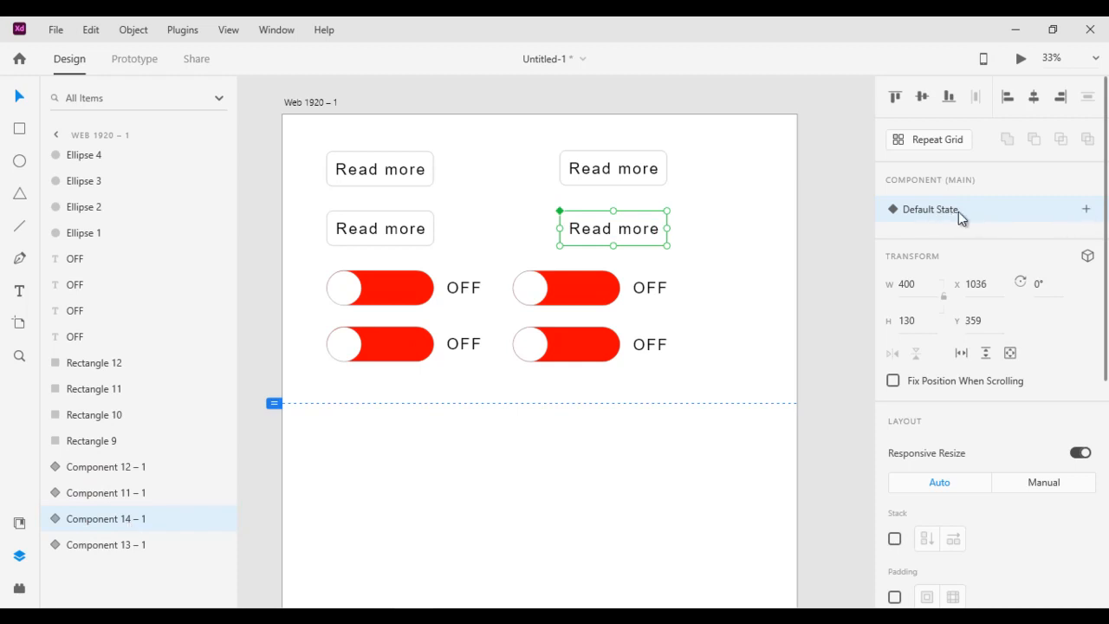
# Step: Add a New State named HoverState to the lower-right Read more component
pyautogui.click(1086, 209)
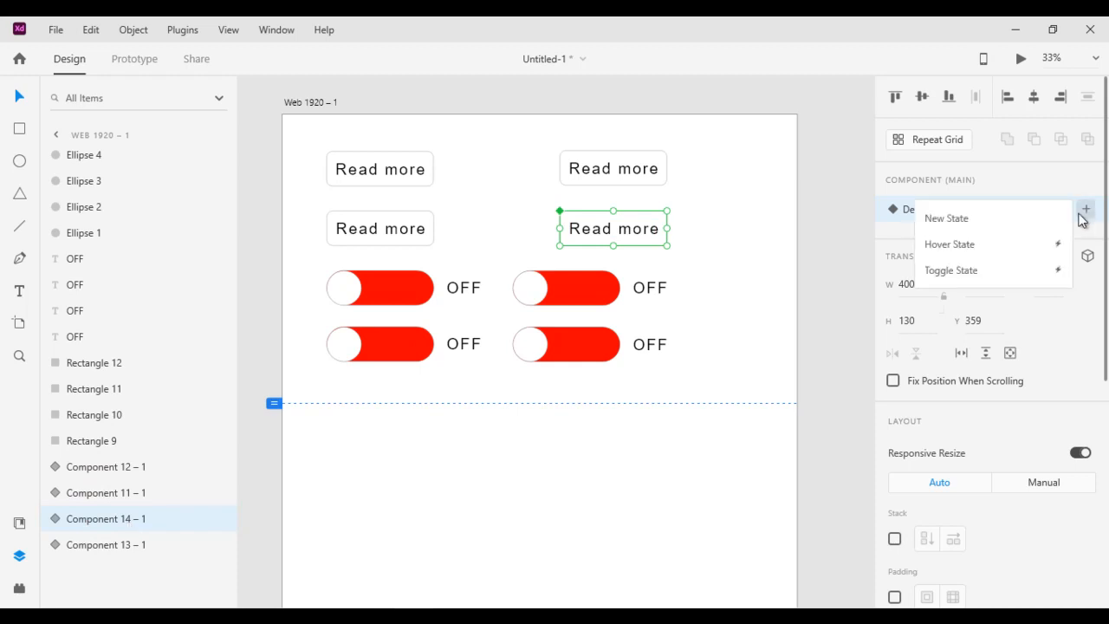
pyautogui.click(982, 219)
pyautogui.write('Ho')
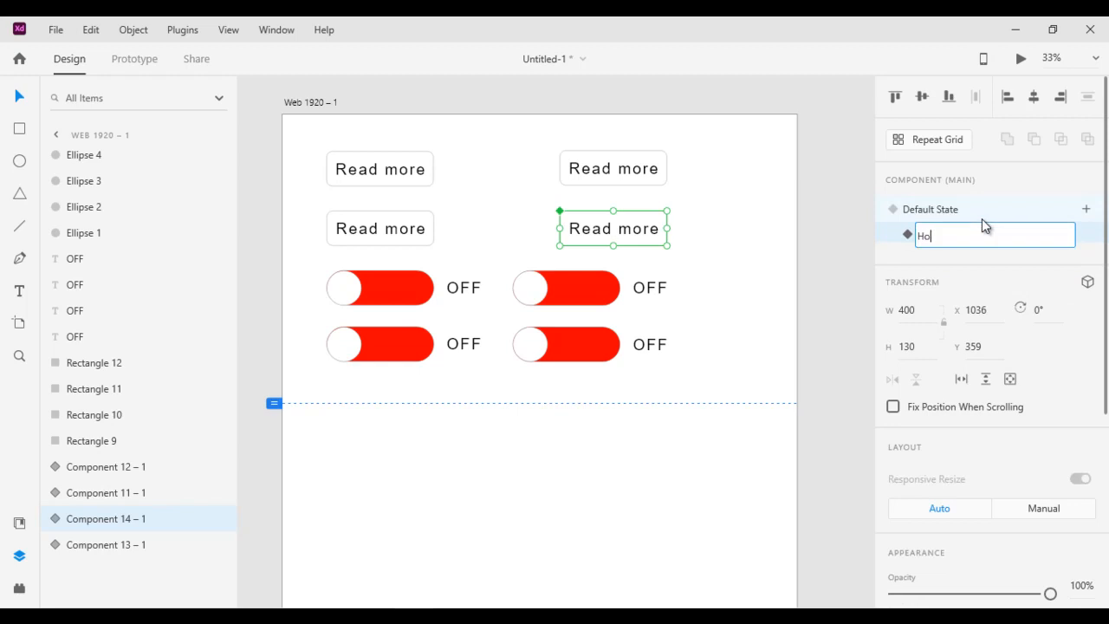
pyautogui.write('verState')
pyautogui.press('Return')
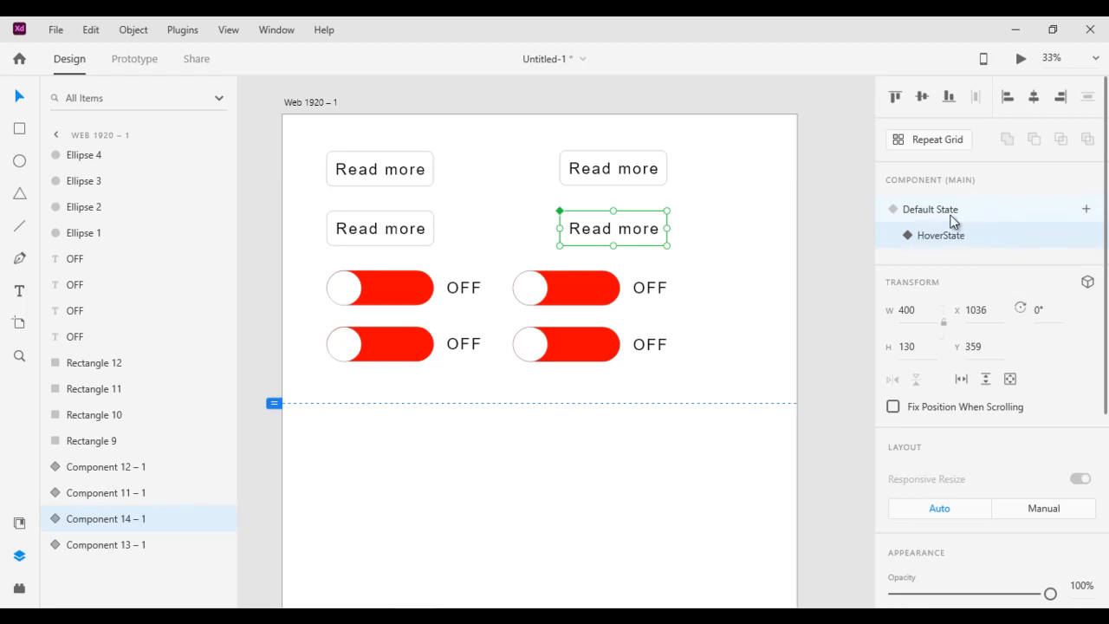
# Step: Set the fill of Rectangle 7 in the lower-right component's HoverState to black, #000000
pyautogui.click(54, 518)
pyautogui.click(117, 571)
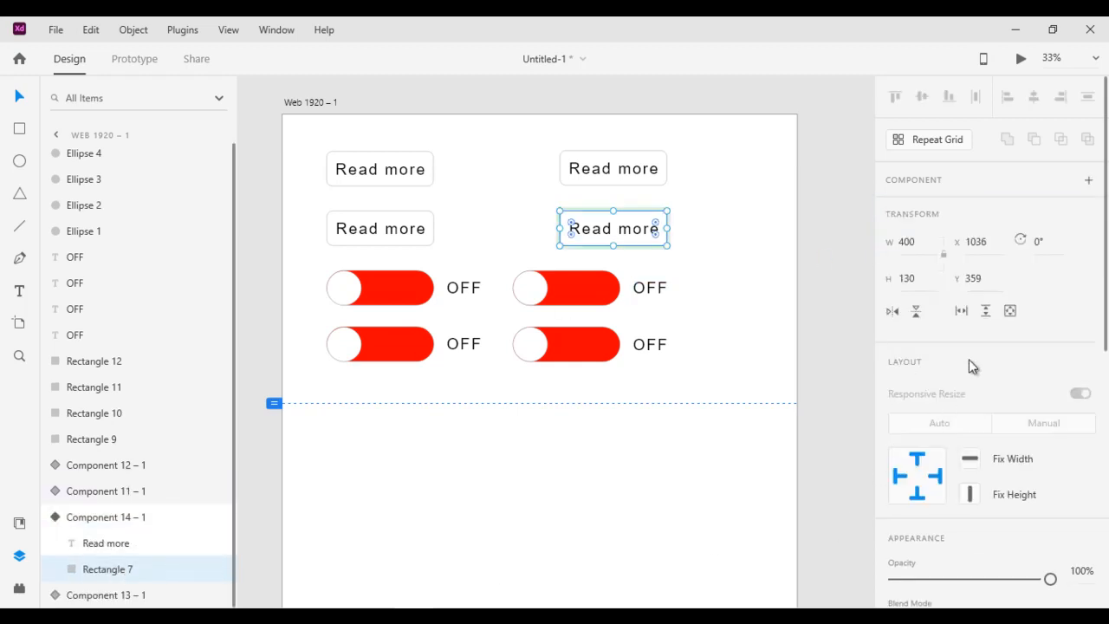
pyautogui.scroll(-6, 971, 366)
pyautogui.click(926, 222)
pyautogui.moveTo(780, 210); pyautogui.dragTo(684, 277)
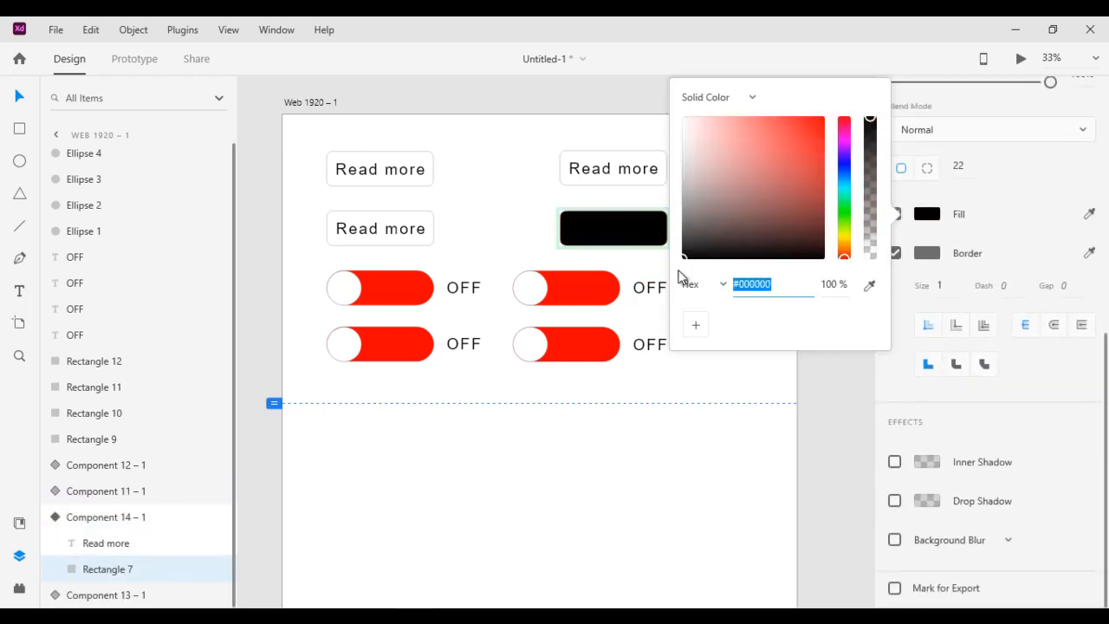
# Step: Set the fill of the Read more text in the lower-right component's HoverState to white and deselect it
pyautogui.click(227, 546)
pyautogui.scroll(-5, 972, 403)
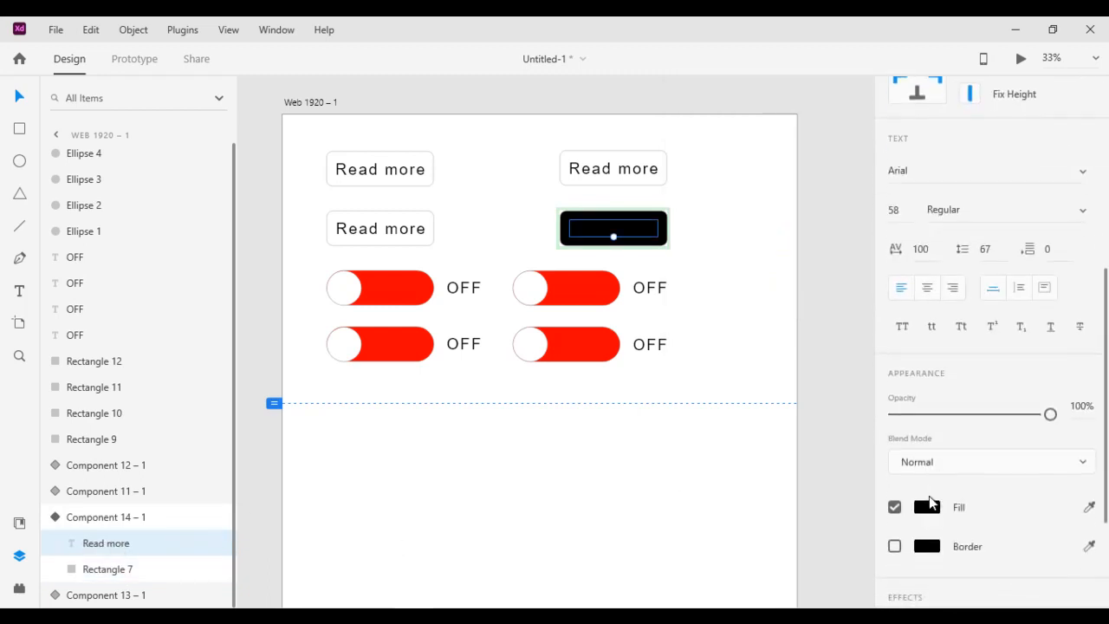
pyautogui.click(927, 507)
pyautogui.moveTo(760, 417); pyautogui.dragTo(646, 338)
pyautogui.click(688, 201)
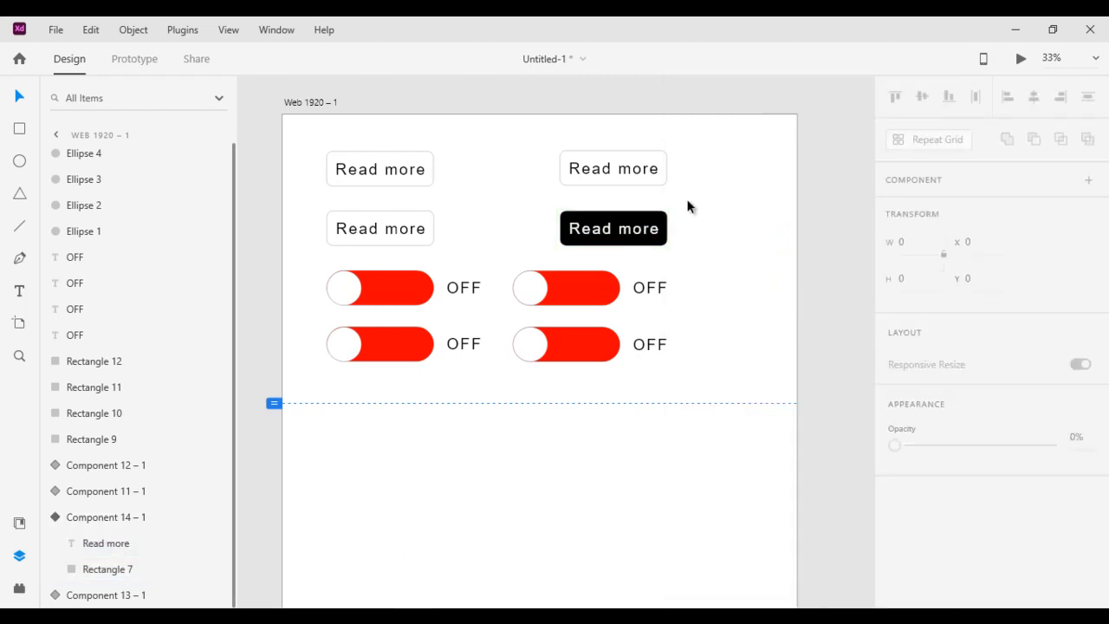
# Step: Return the lower-right Read more component to its Default State and check its hover response in the preview from Prototype mode, closing the preview when done
pyautogui.click(620, 230)
pyautogui.click(943, 209)
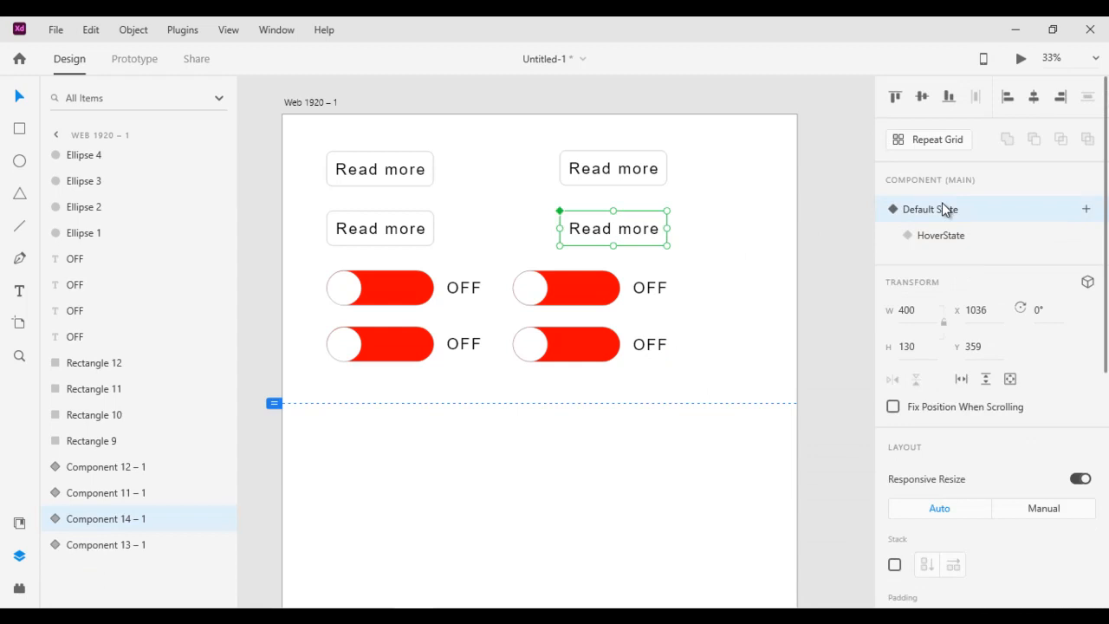
pyautogui.click(132, 60)
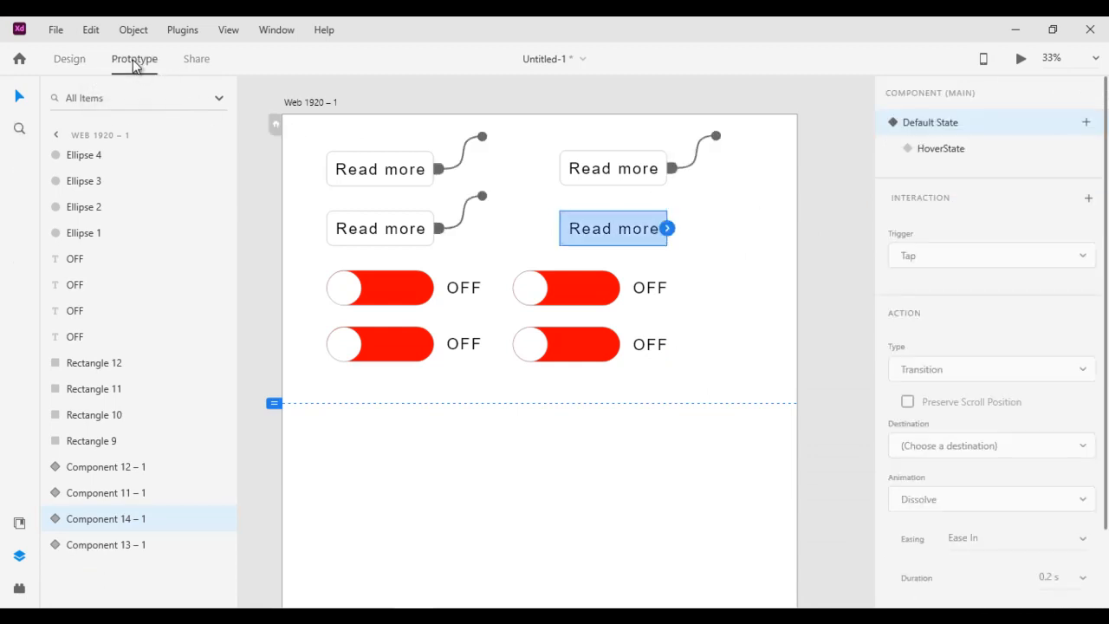
pyautogui.click(1021, 59)
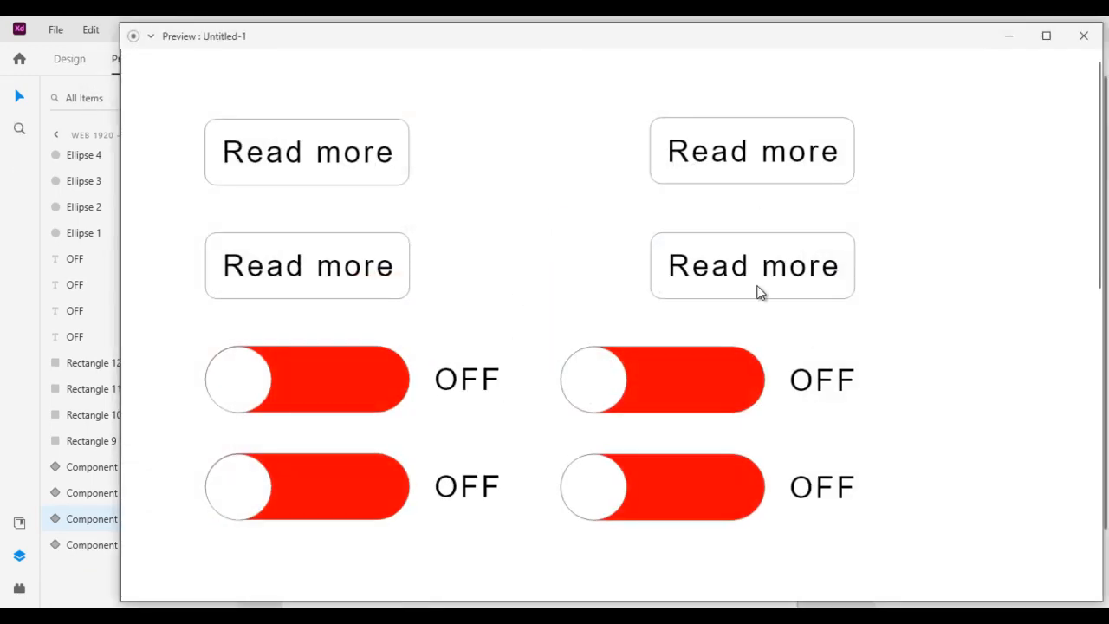
pyautogui.click(1087, 40)
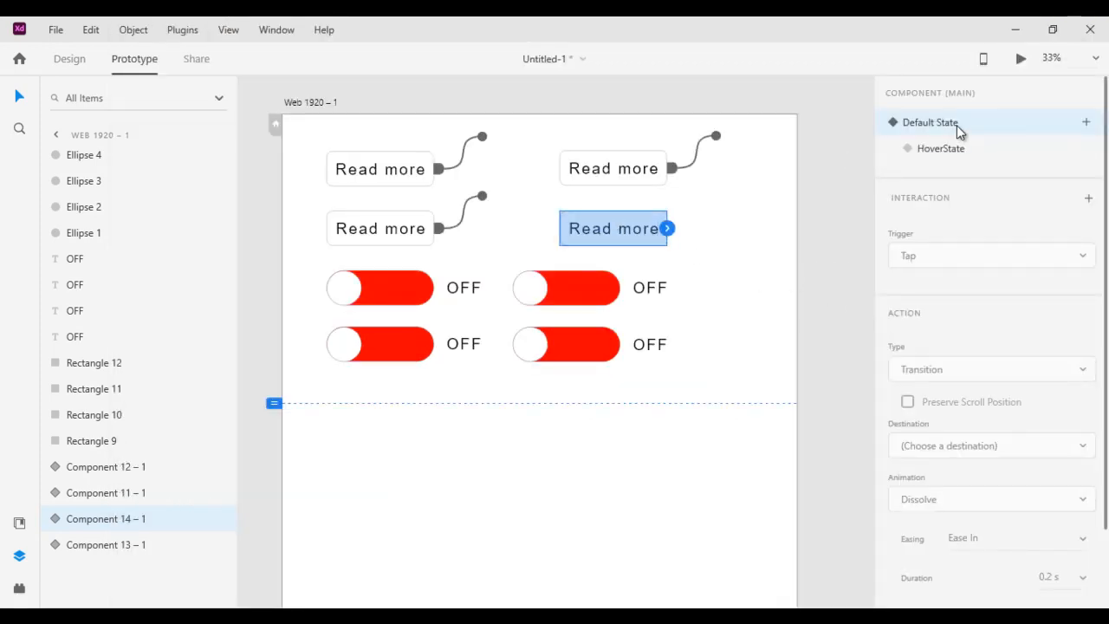
# Step: Add a Hover-triggered Auto-Animate interaction to the lower-right component's Default State with HoverState as destination
pyautogui.click(668, 228)
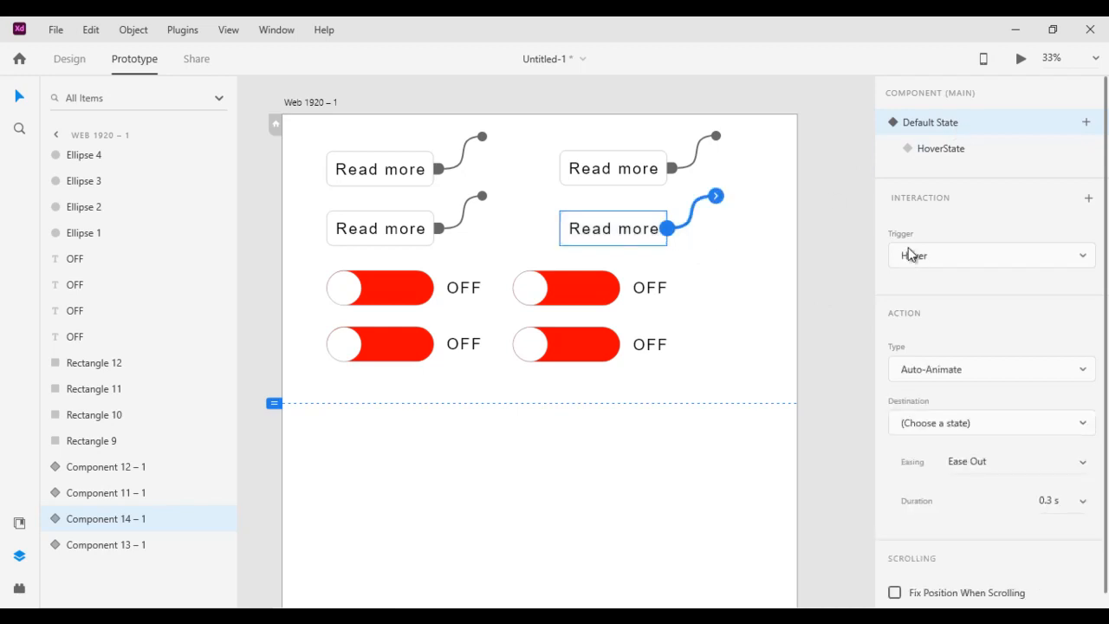
pyautogui.click(978, 423)
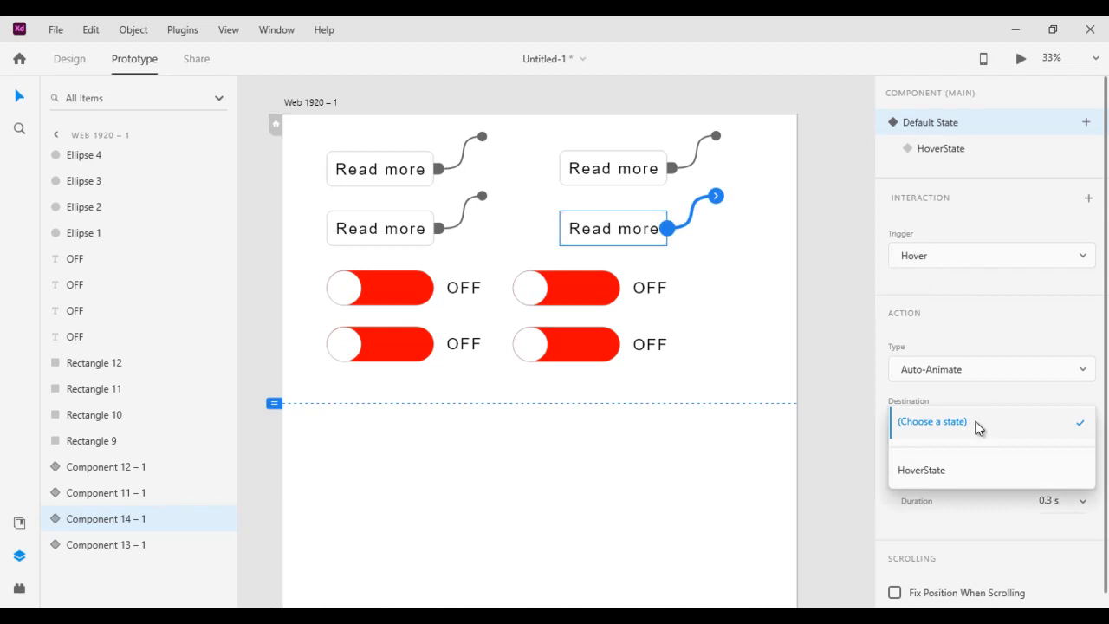
pyautogui.click(938, 477)
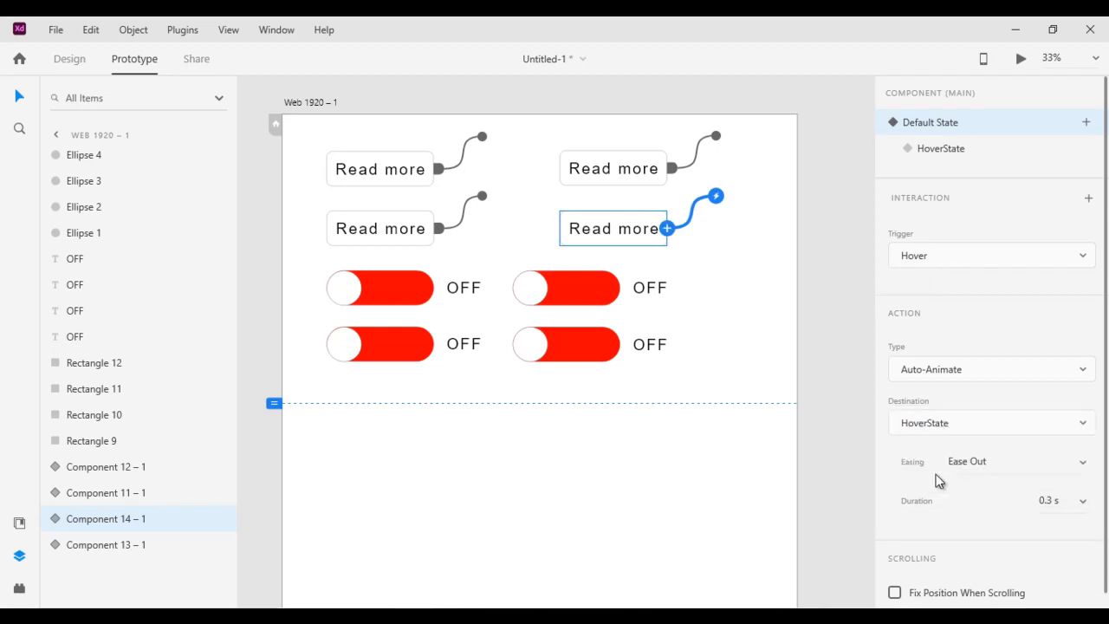
# Step: Add a Hover-triggered Auto-Animate interaction to the lower-right component's HoverState with Default State as destination
pyautogui.click(957, 151)
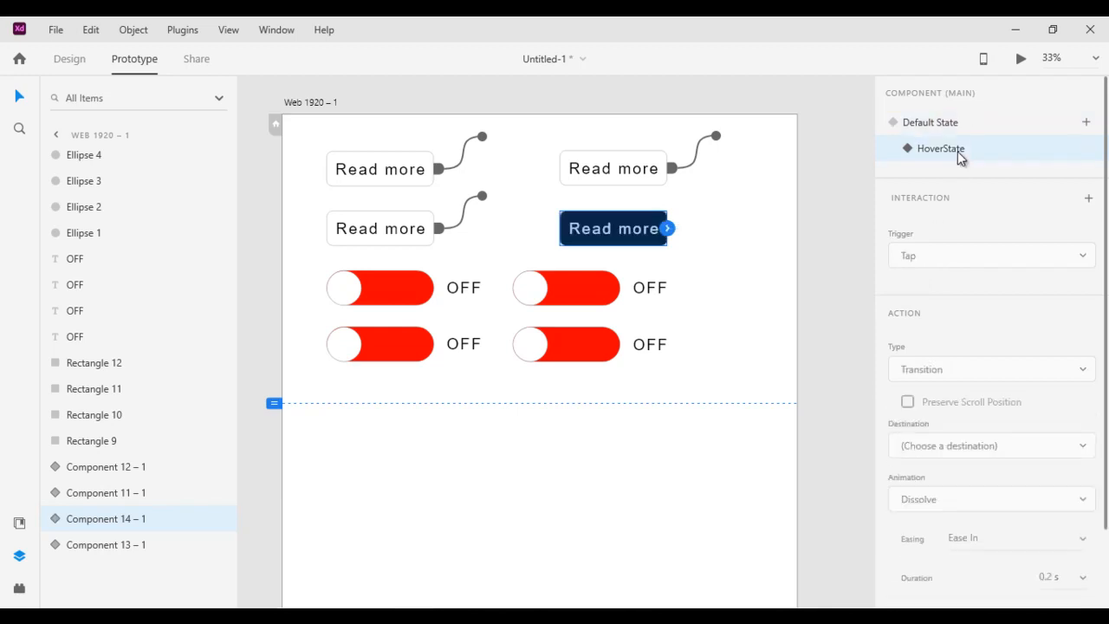
pyautogui.click(667, 229)
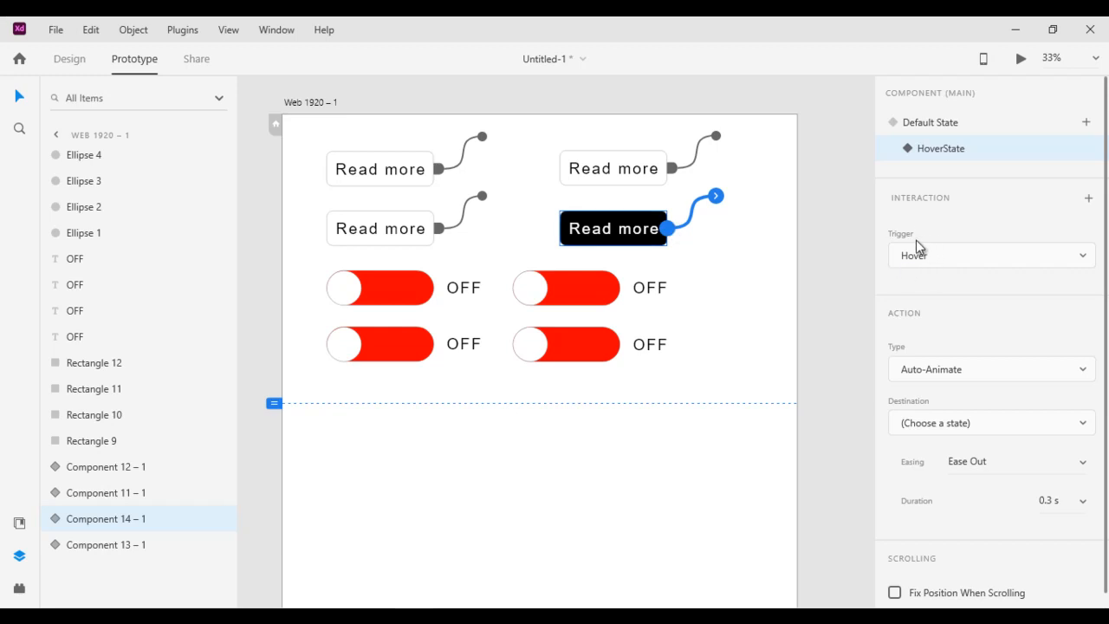
pyautogui.click(956, 422)
pyautogui.click(944, 471)
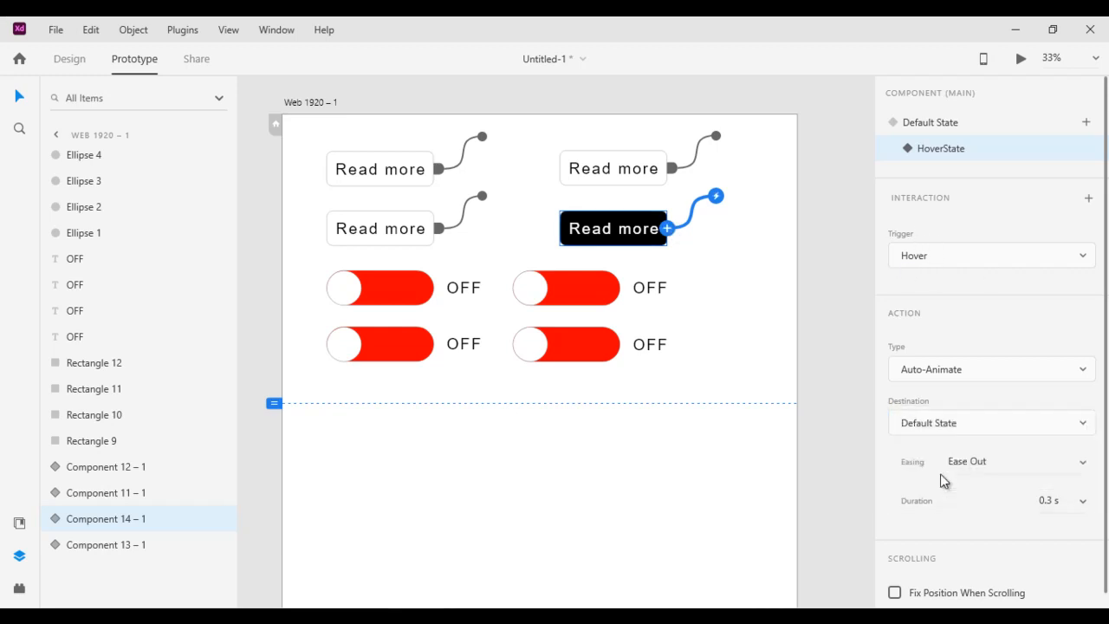
# Step: Switch the lower-right component back to Default State and test its new hover interactions in the preview, closing the preview when done
pyautogui.click(934, 122)
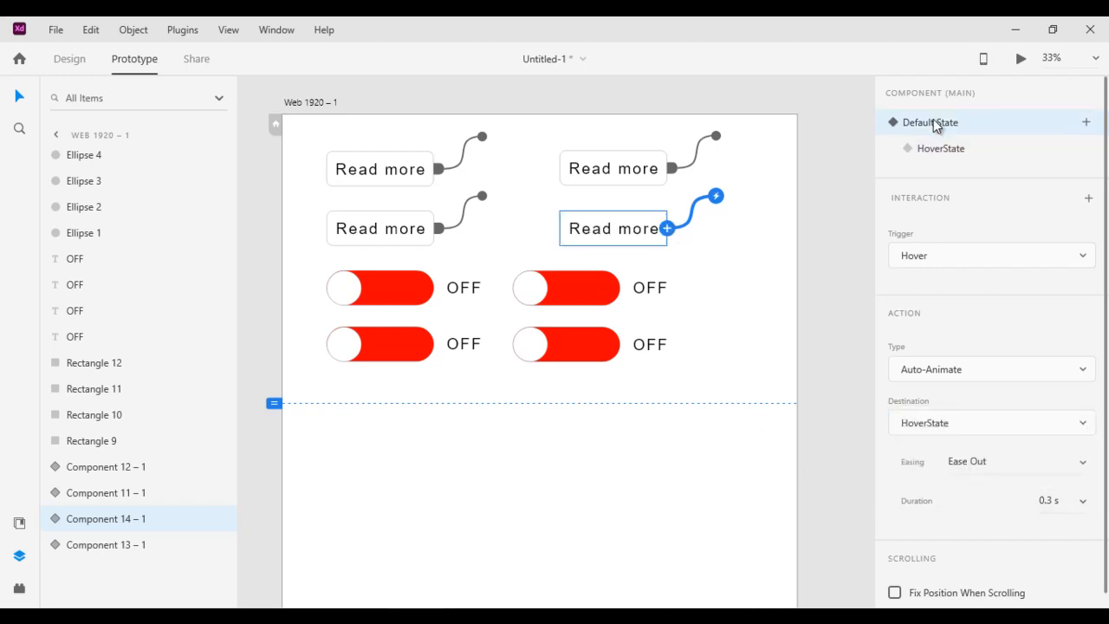
pyautogui.click(1023, 59)
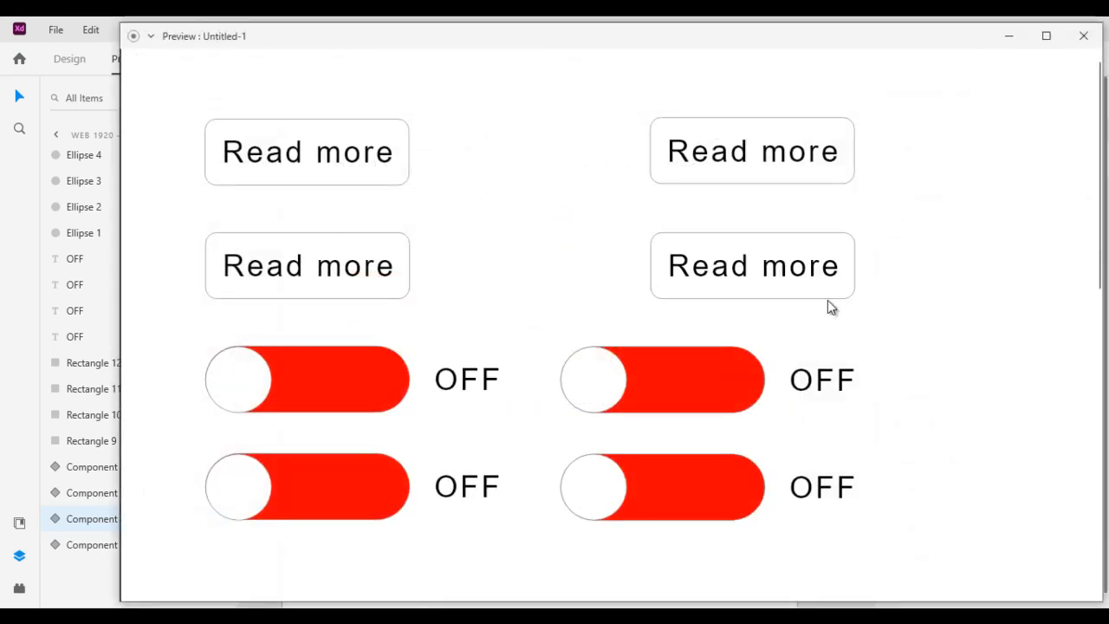
pyautogui.click(1083, 35)
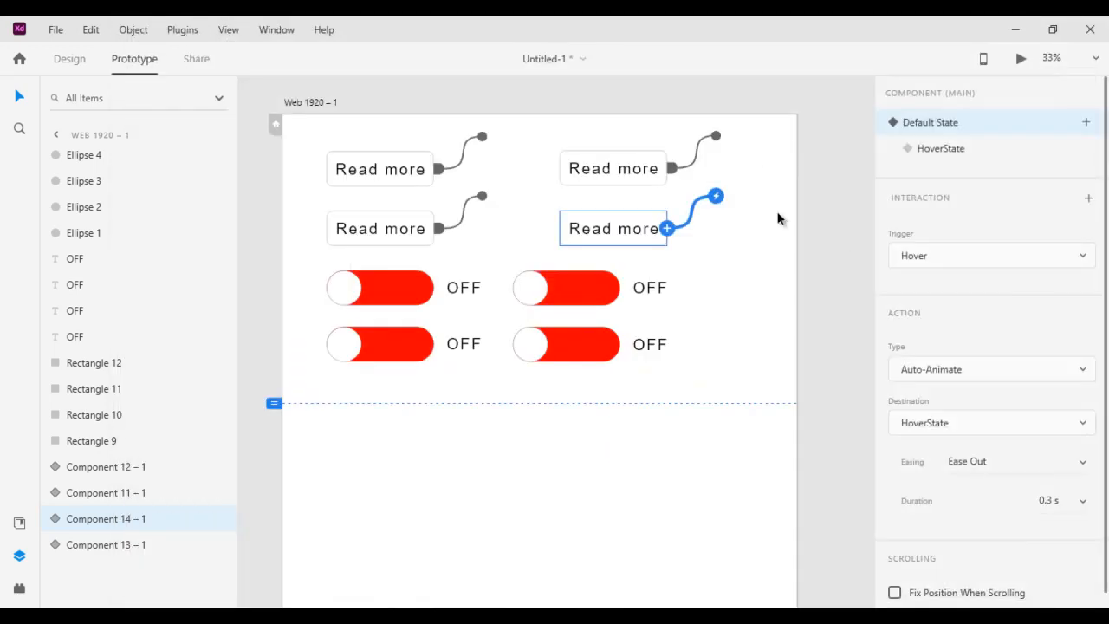
# Step: Convert the upper-left toggle switch, including its circle, red rectangle and OFF label, into a component in Design mode
pyautogui.click(70, 58)
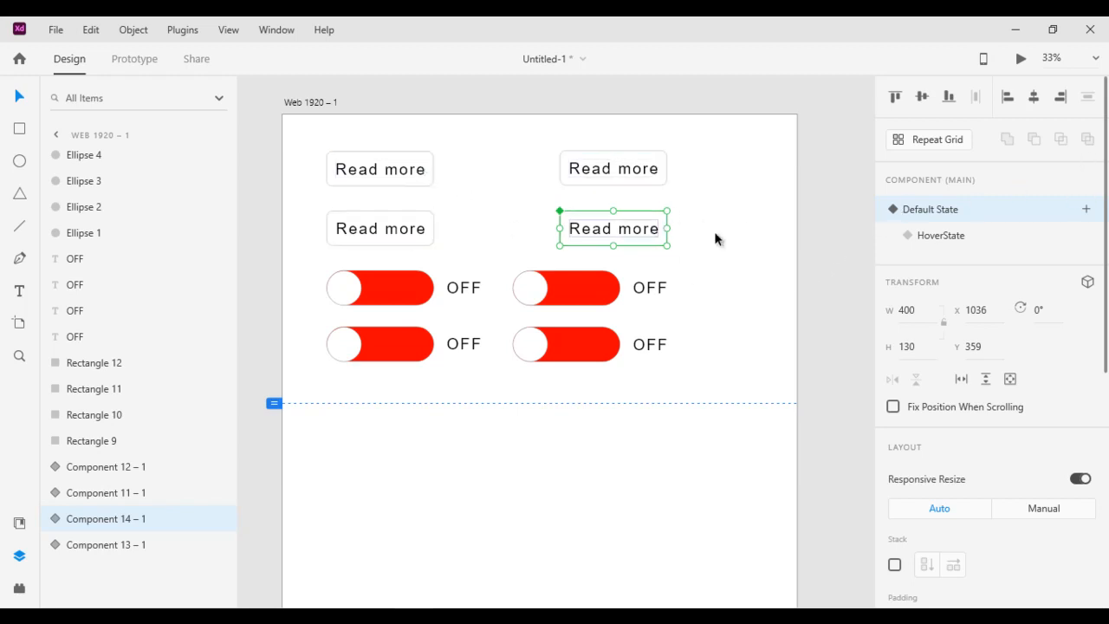
pyautogui.click(830, 255)
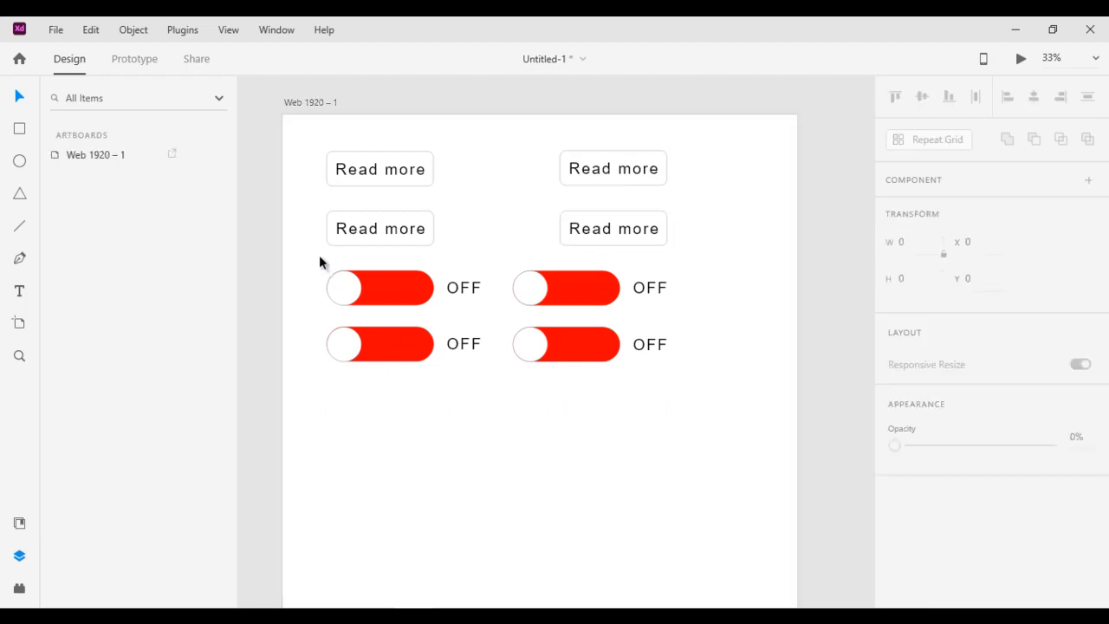
pyautogui.moveTo(320, 258); pyautogui.dragTo(681, 376)
pyautogui.click(723, 380)
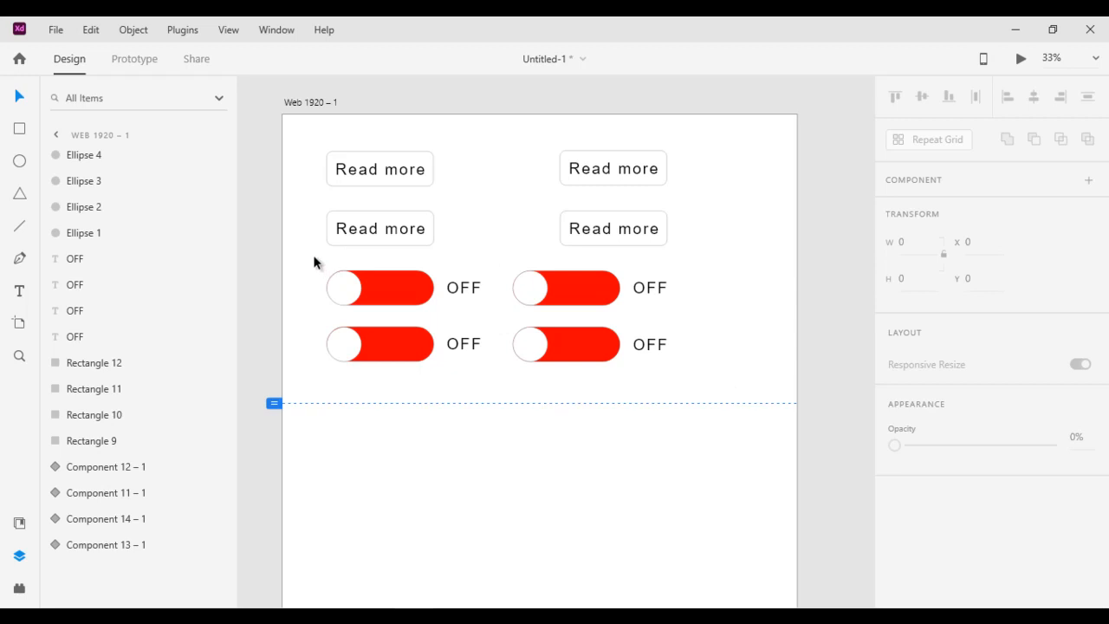
pyautogui.moveTo(315, 262); pyautogui.dragTo(488, 312)
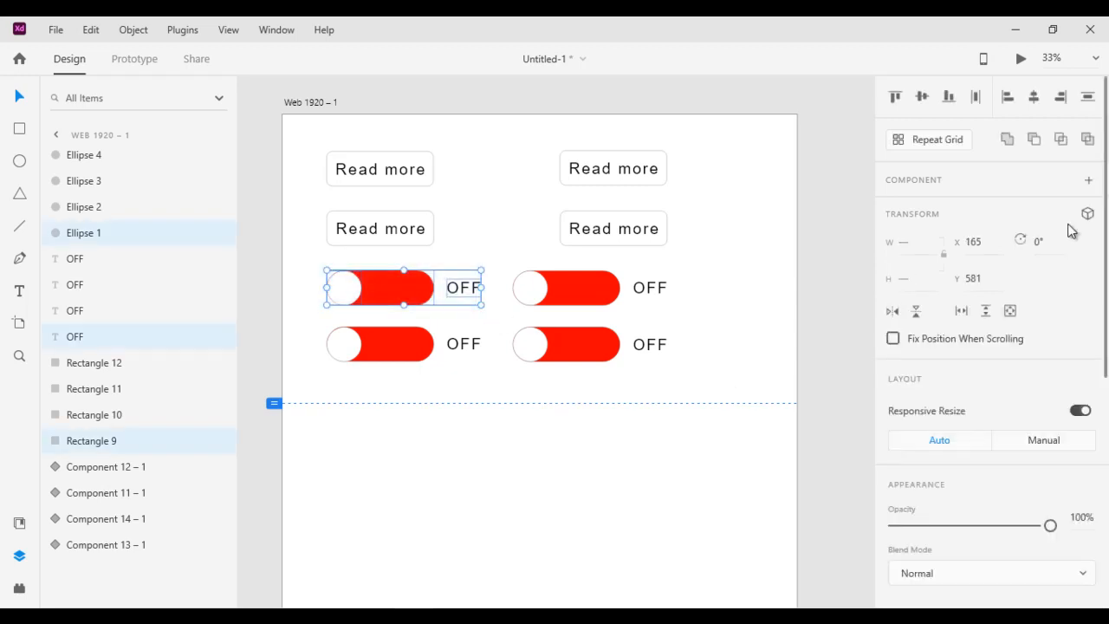
pyautogui.click(1089, 180)
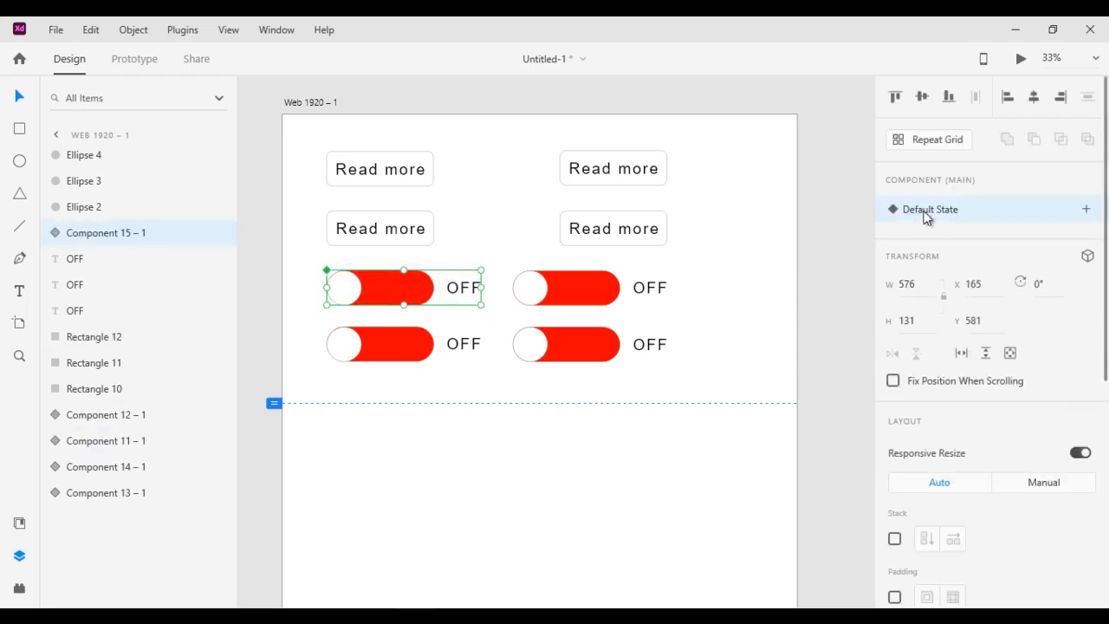
# Step: Add a predefined Toggle State to the toggle switch component, keeping the suggested name
pyautogui.click(1087, 209)
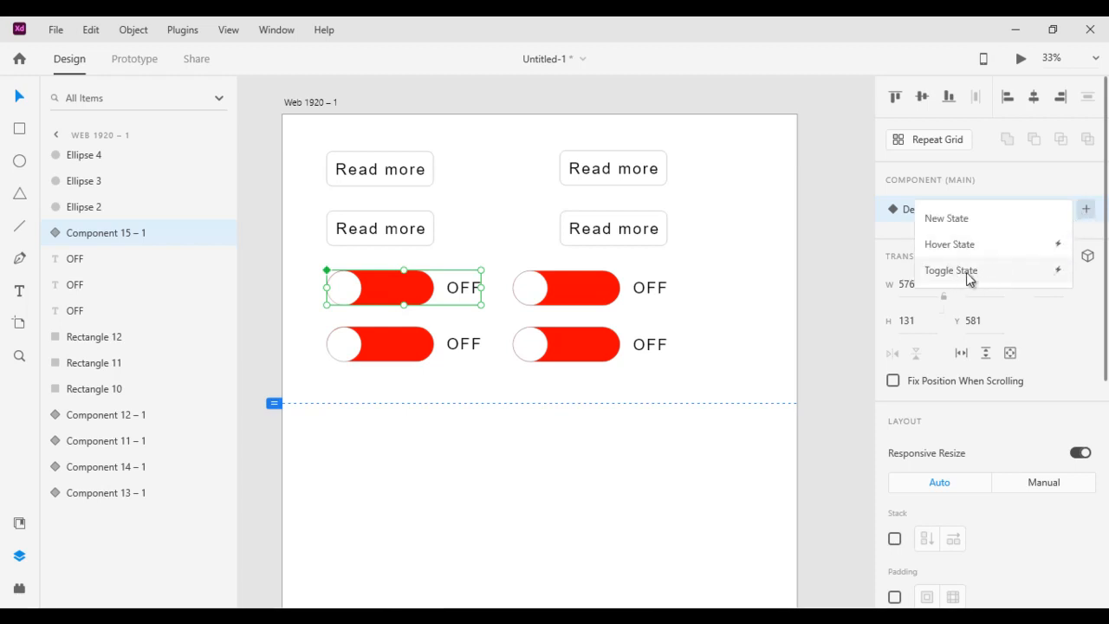
pyautogui.click(968, 273)
pyautogui.press('Return')
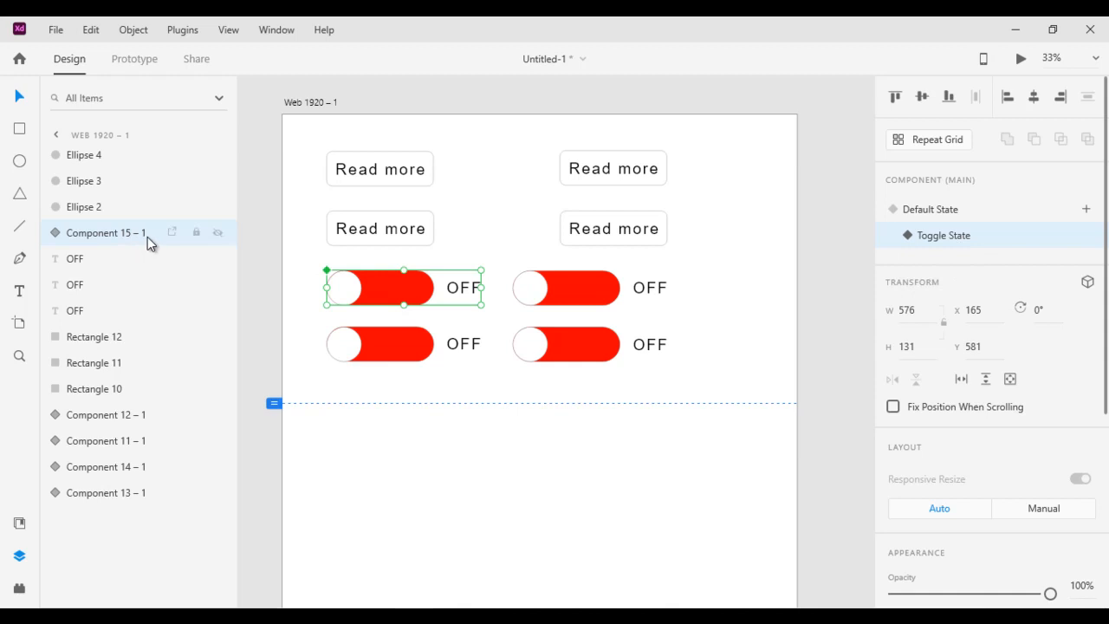
# Step: In the upper-left toggle component's Toggle State, change the background rectangle's fill from red to green
pyautogui.click(56, 234)
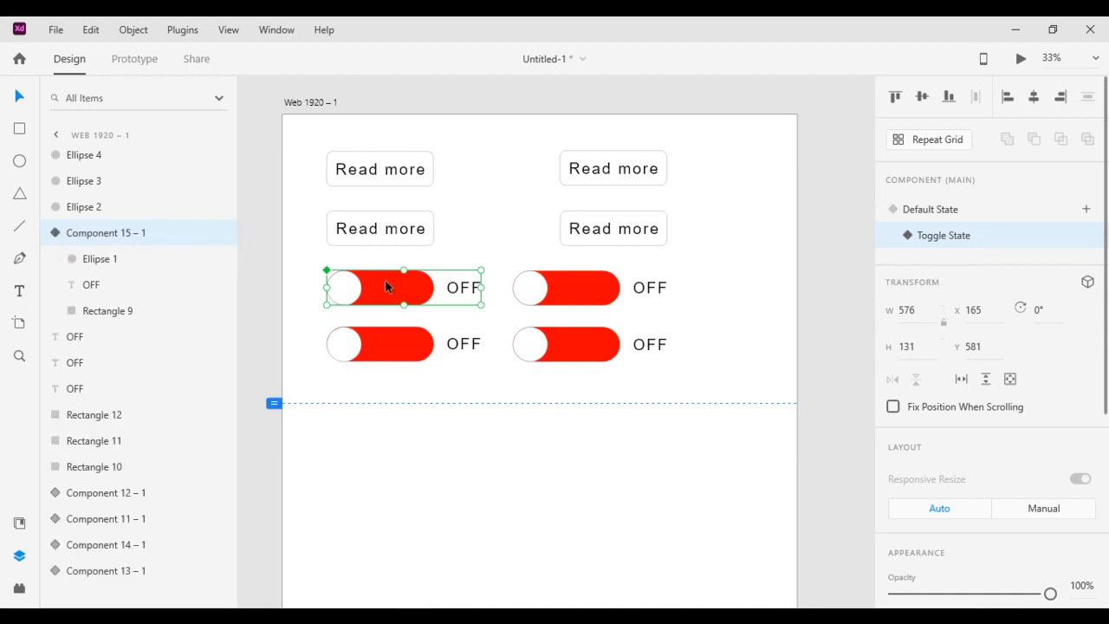
pyautogui.click(131, 309)
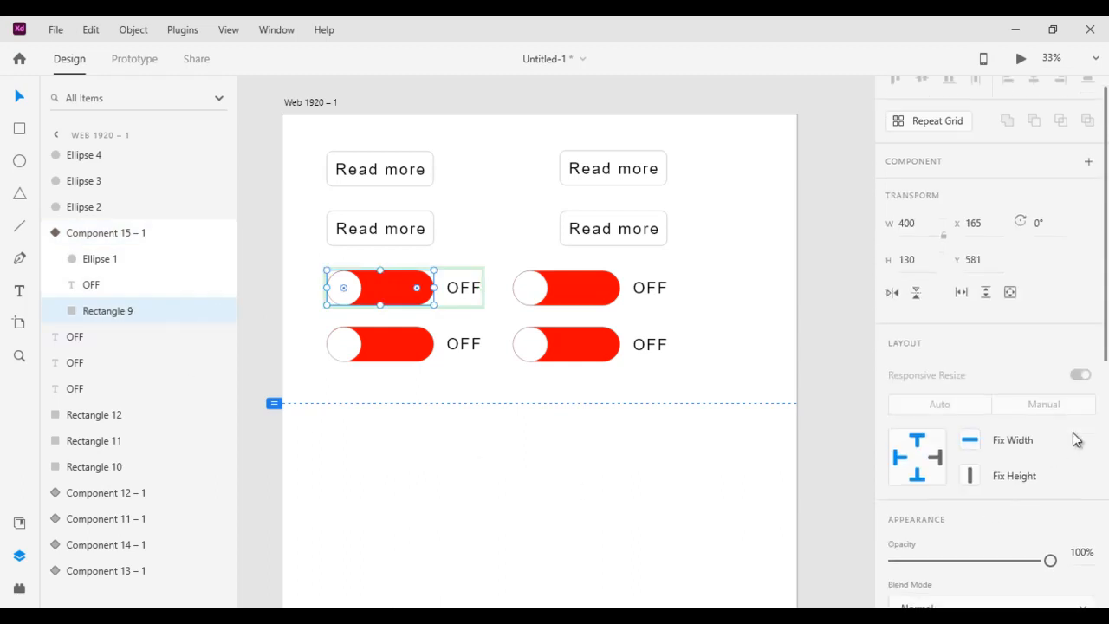
pyautogui.scroll(-5, 1040, 416)
pyautogui.click(927, 233)
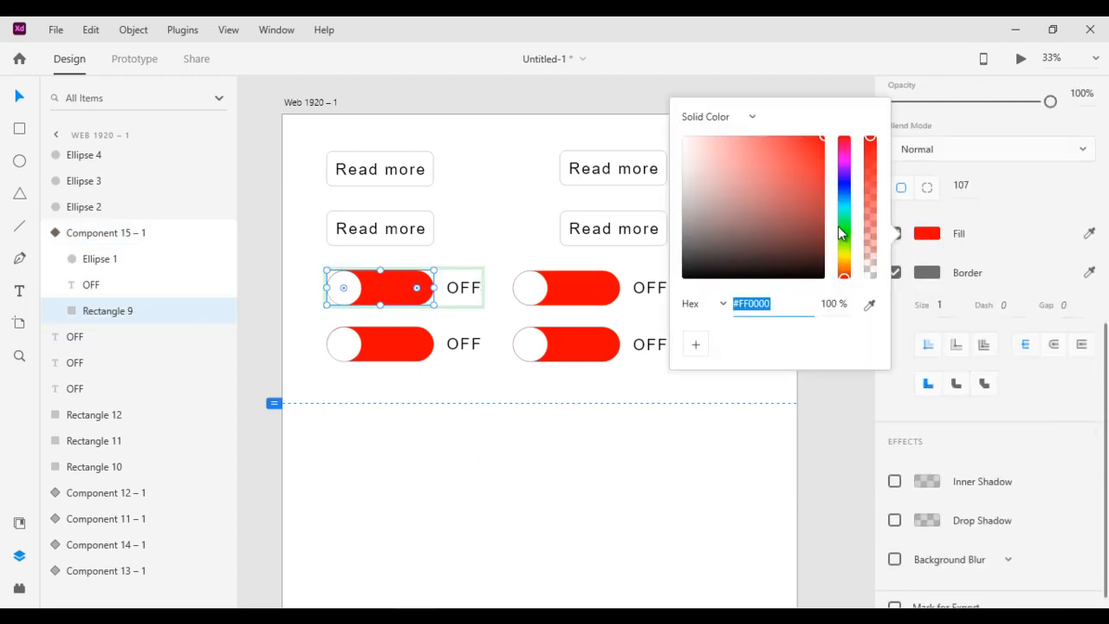
pyautogui.click(844, 230)
# Step: Move the upper-left toggle's circle to the right end of the green rectangle and change its label to ON
pyautogui.click(348, 288)
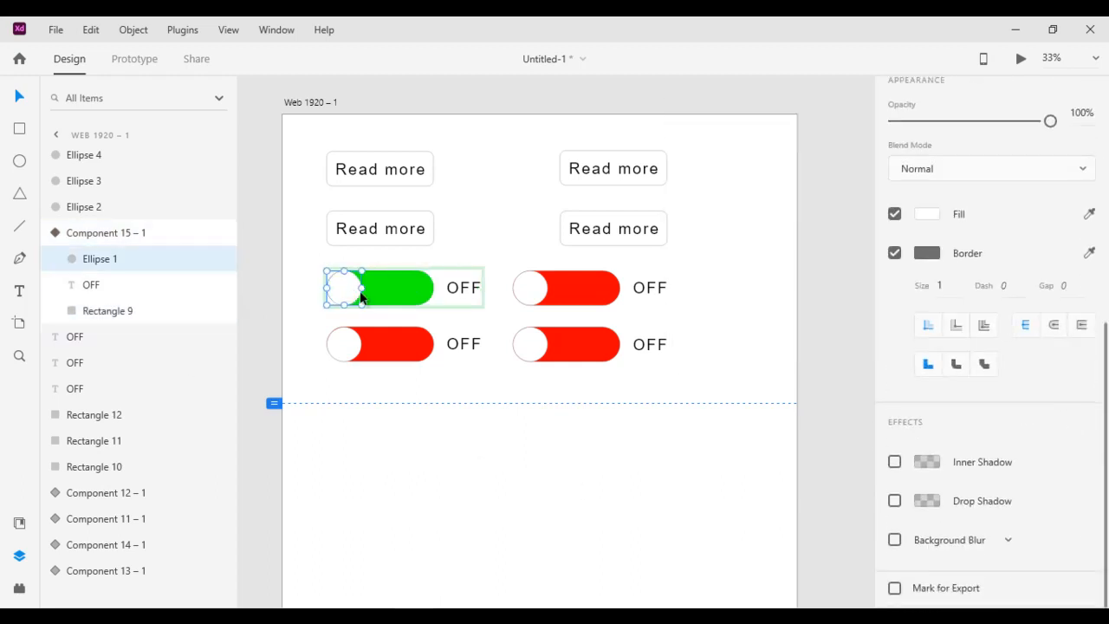
pyautogui.moveTo(346, 289); pyautogui.dragTo(419, 290)
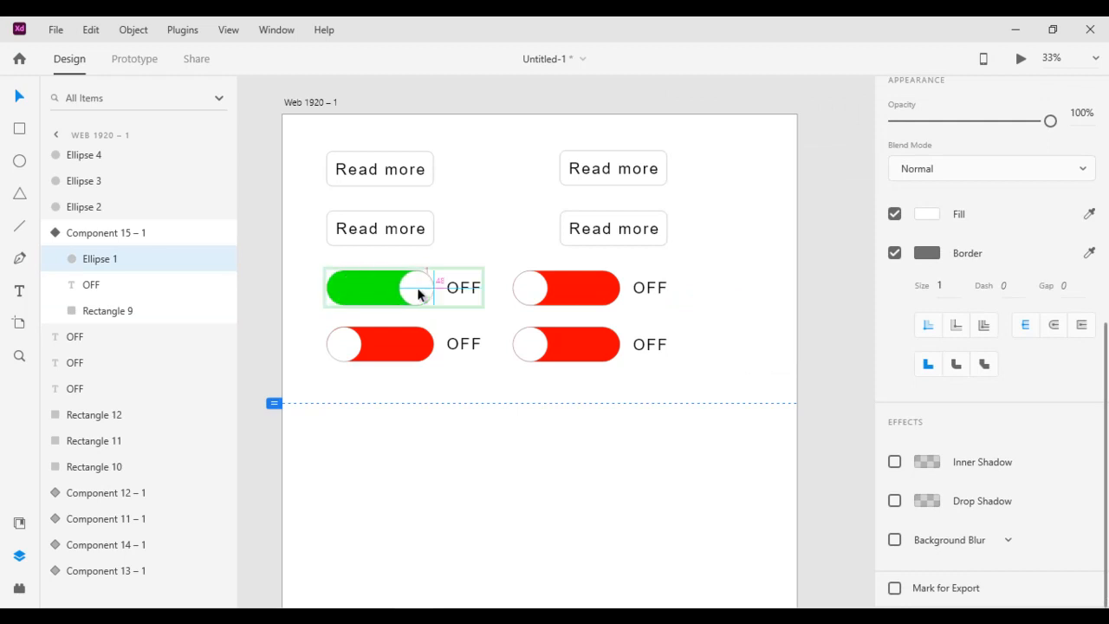
pyautogui.doubleClick(466, 293)
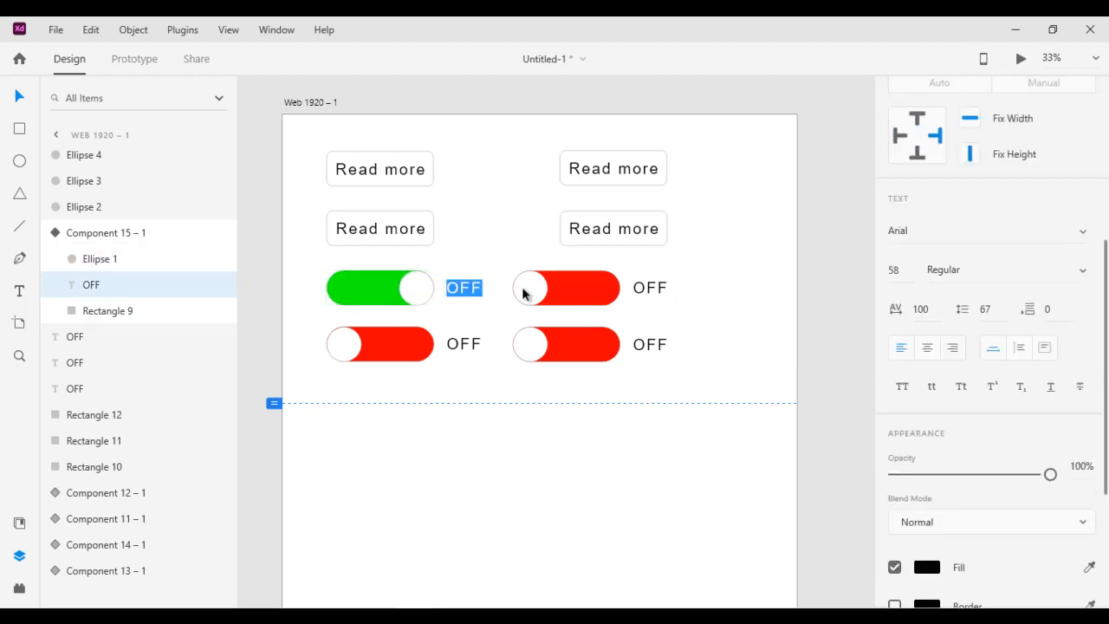
pyautogui.write('ON')
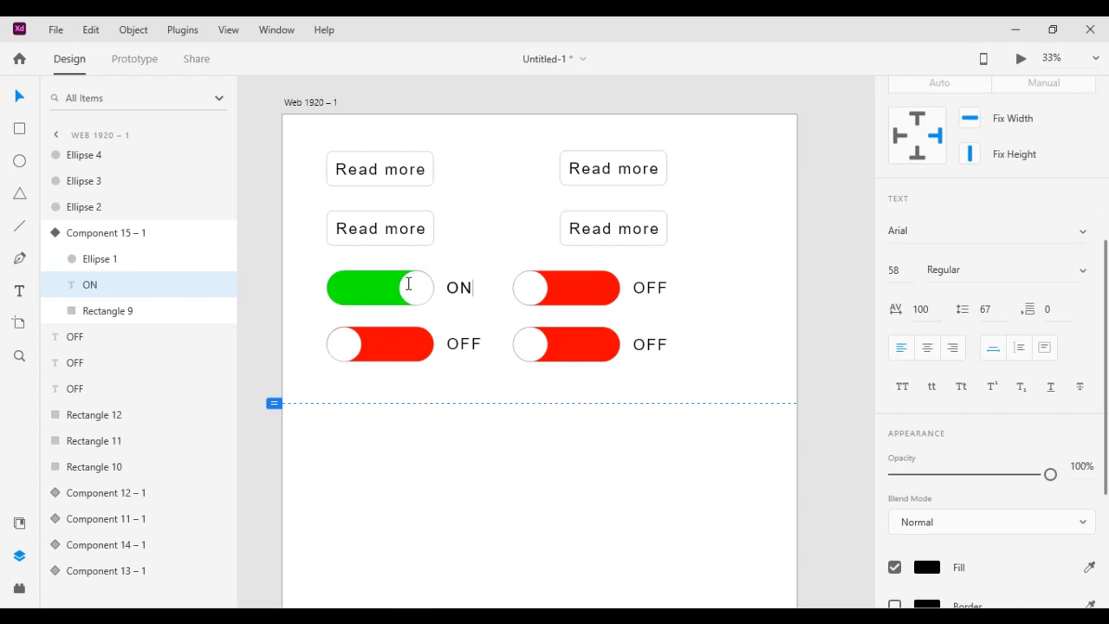
# Step: Select the whole upper-left toggle component and return it to its Default State
pyautogui.click(116, 232)
pyautogui.scroll(5, 1046, 247)
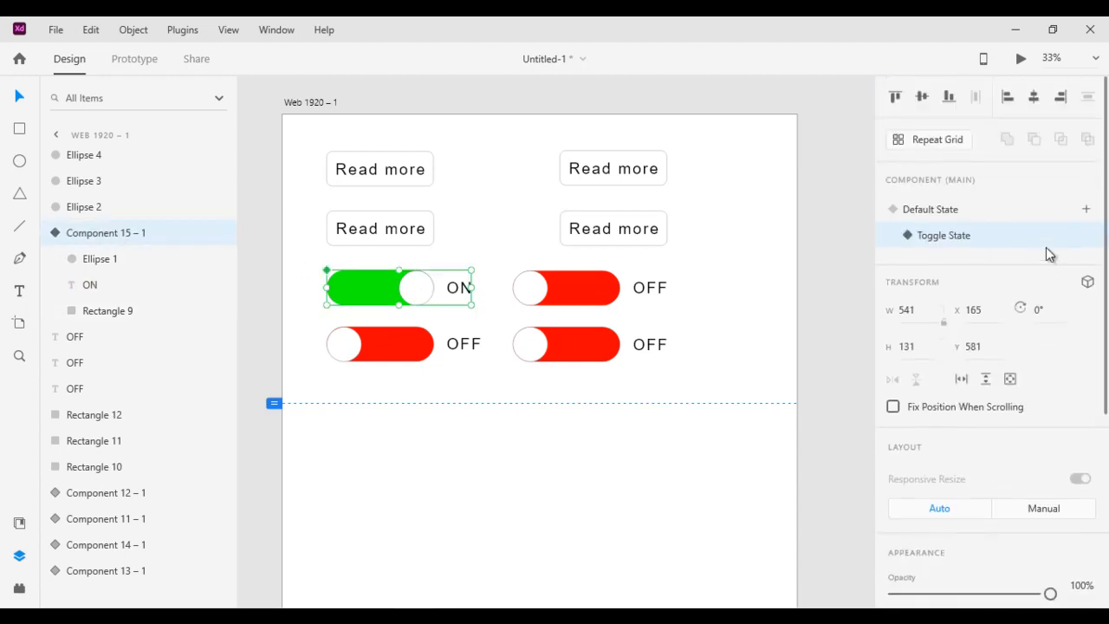
pyautogui.click(953, 212)
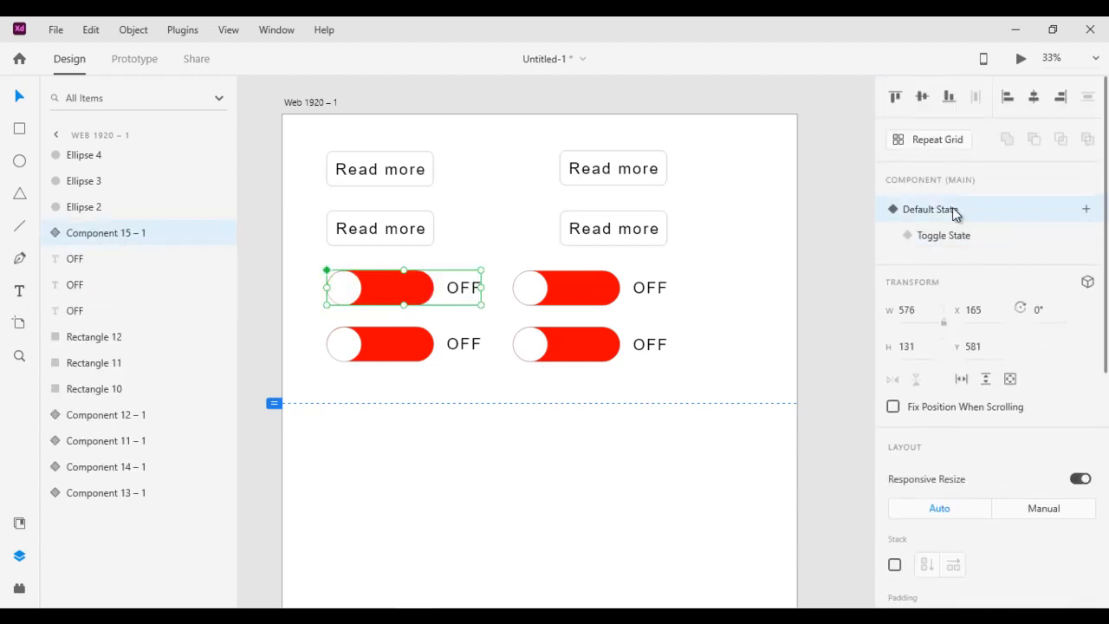
# Step: Open the preview, test the upper-left toggle by switching it on and off several times, and close the preview
pyautogui.click(1021, 58)
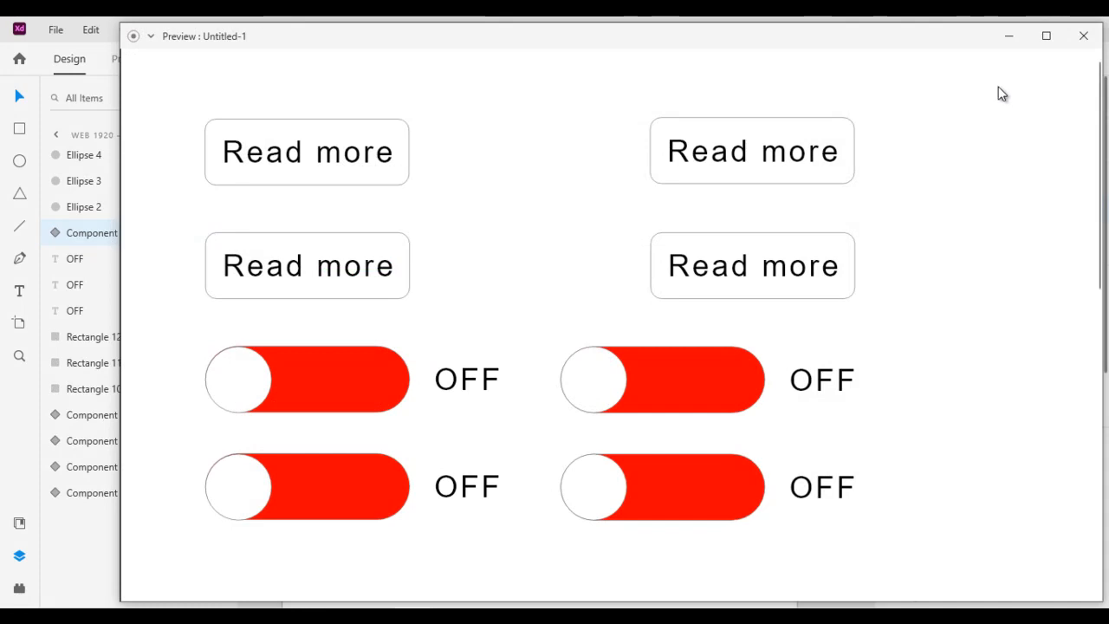
pyautogui.click(342, 383)
pyautogui.click(343, 384)
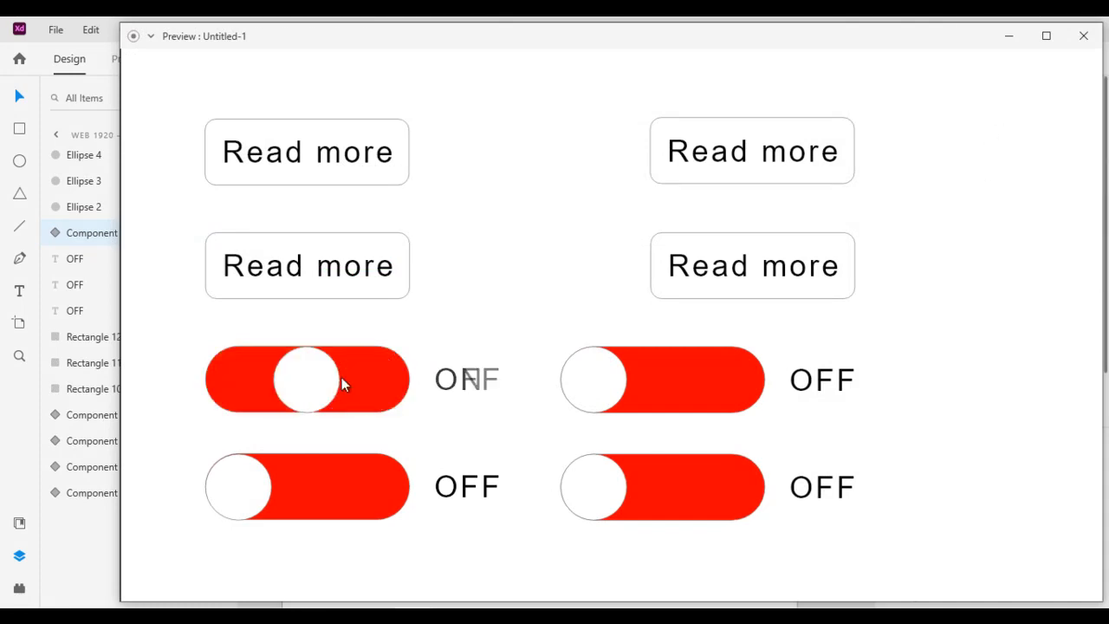
pyautogui.click(343, 384)
pyautogui.click(343, 384)
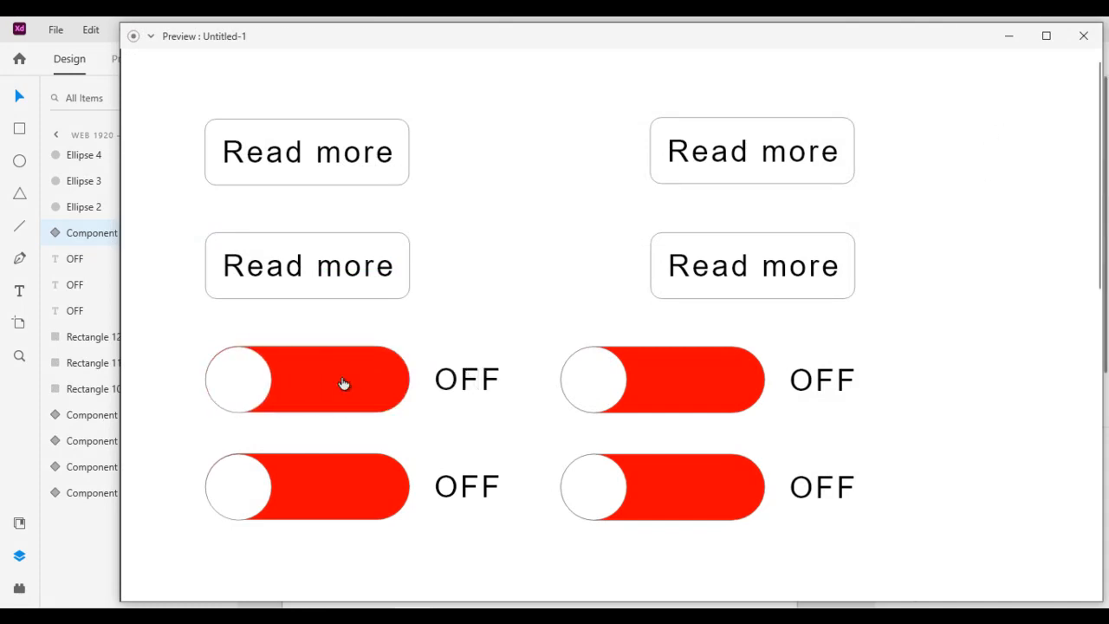
pyautogui.click(1085, 36)
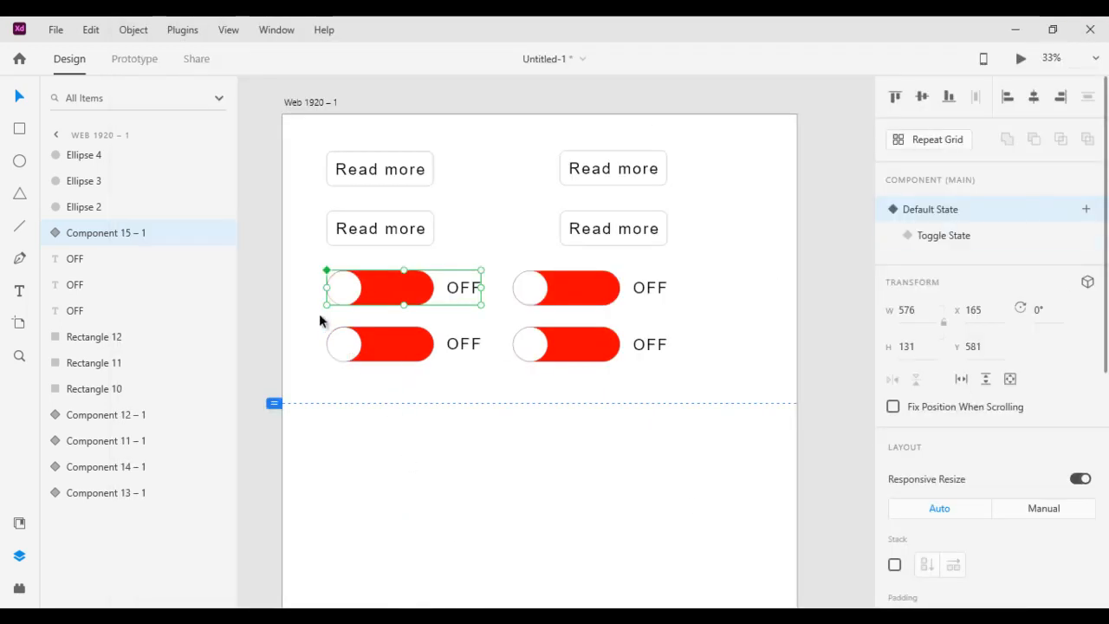
# Step: Convert the lower-left toggle's circle, rectangle and OFF label into a component and add a predefined Toggle State, keeping the suggested name
pyautogui.moveTo(320, 315); pyautogui.dragTo(493, 384)
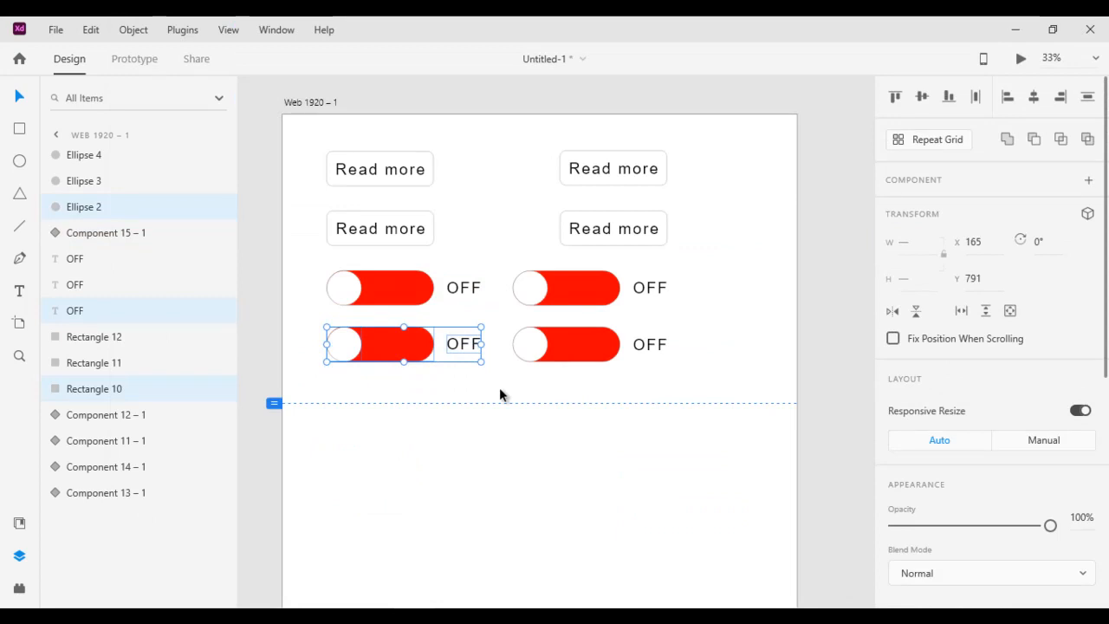
pyautogui.click(1089, 181)
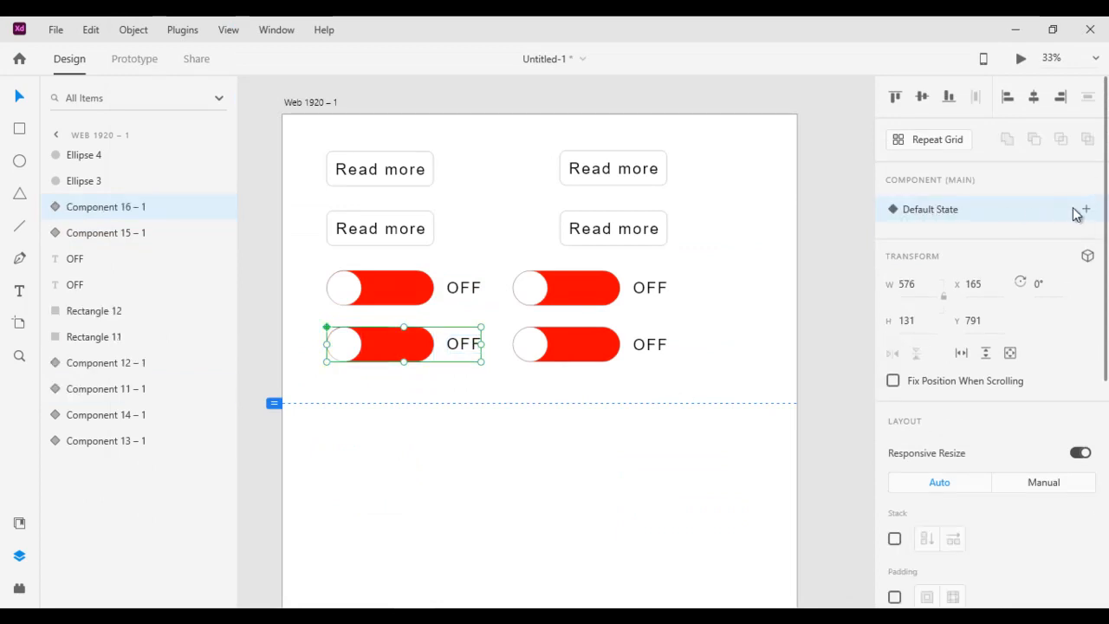
pyautogui.click(1087, 212)
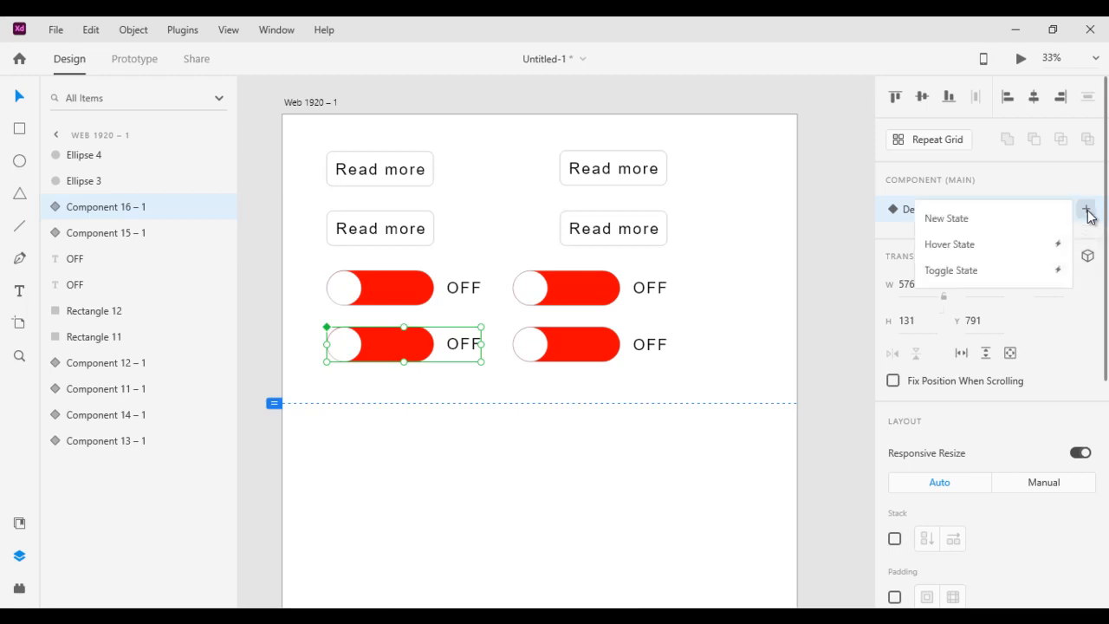
pyautogui.click(976, 273)
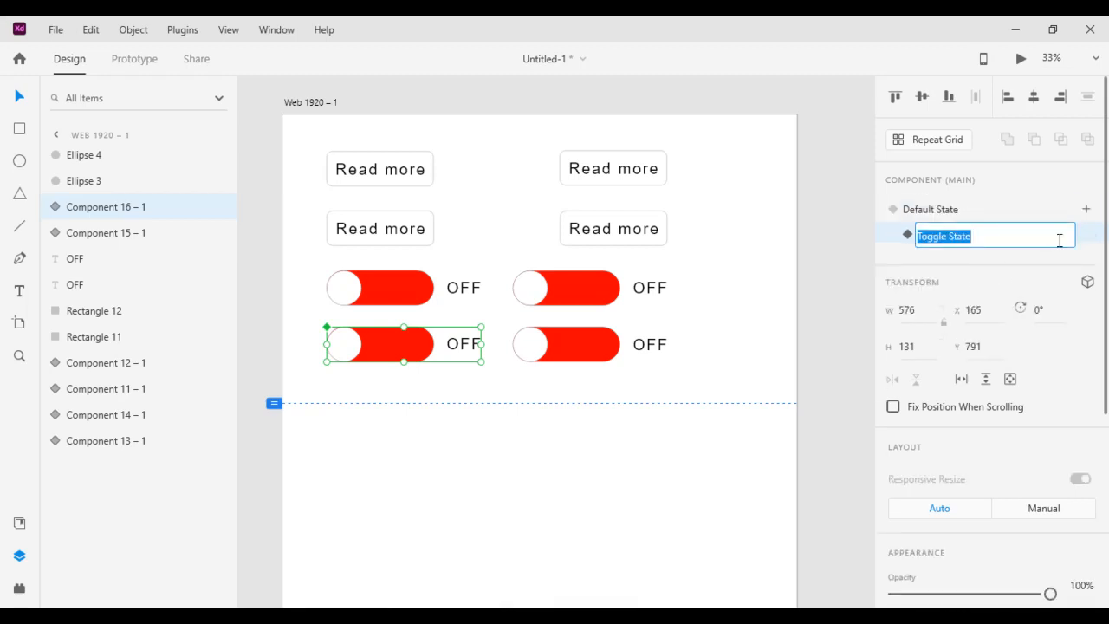
pyautogui.click(1088, 234)
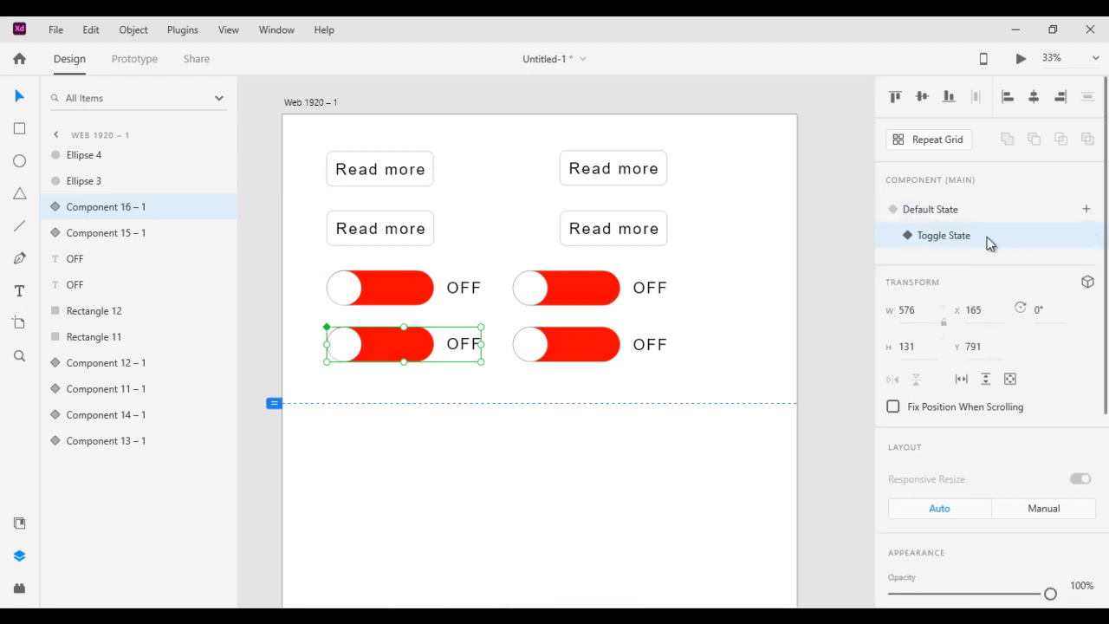
# Step: In the lower-left toggle component's Toggle State, set the background rectangle's fill to green #00FF22
pyautogui.click(52, 208)
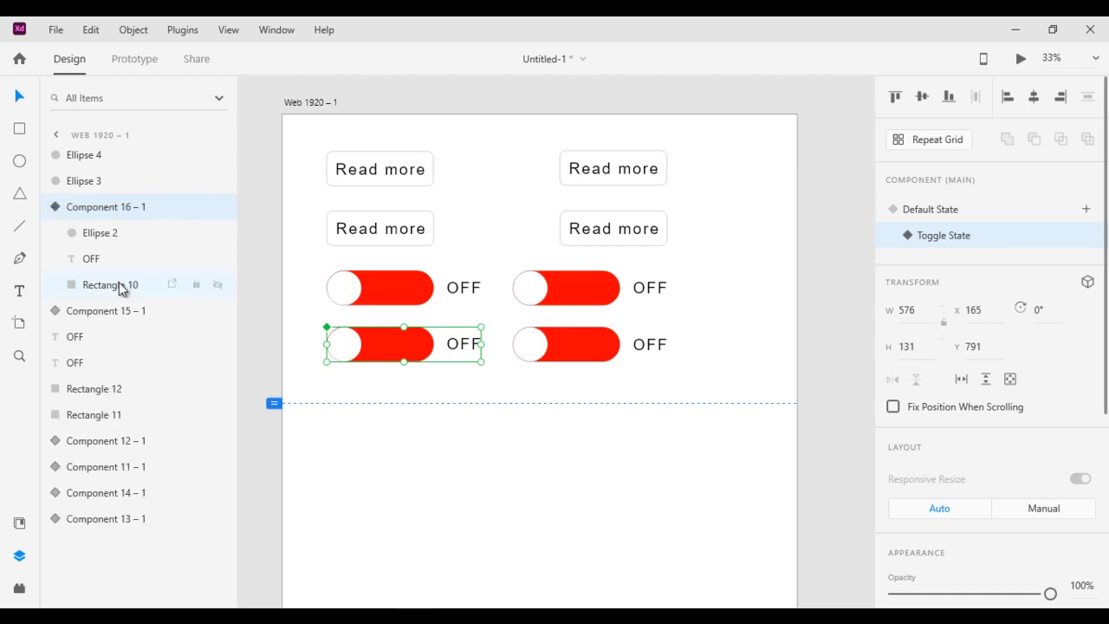
pyautogui.click(119, 286)
pyautogui.scroll(-5, 1000, 460)
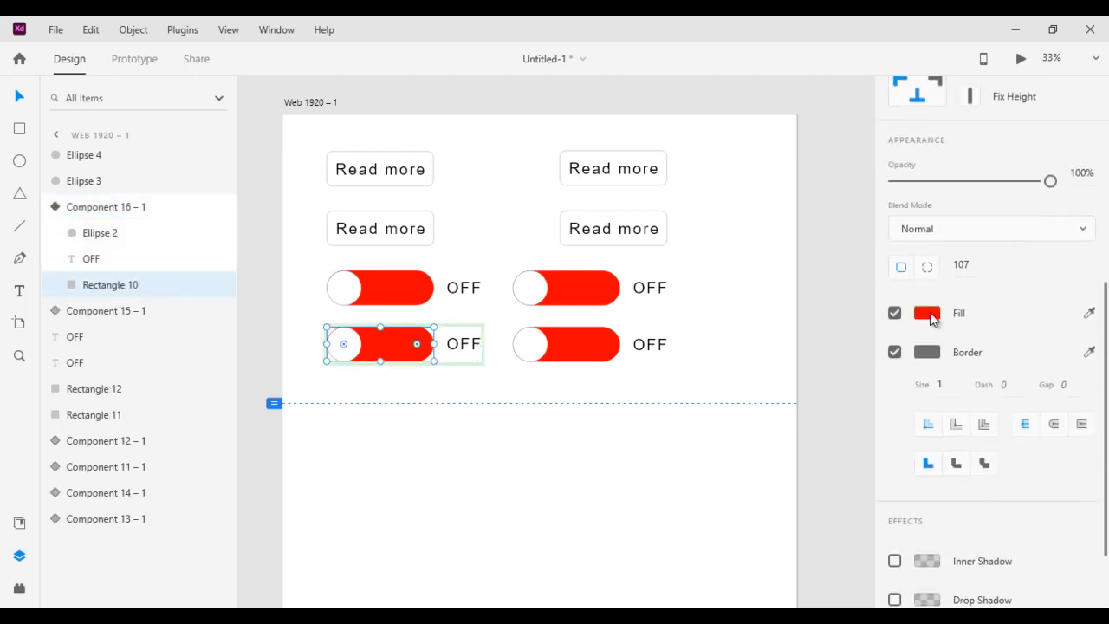
pyautogui.click(927, 314)
pyautogui.click(845, 308)
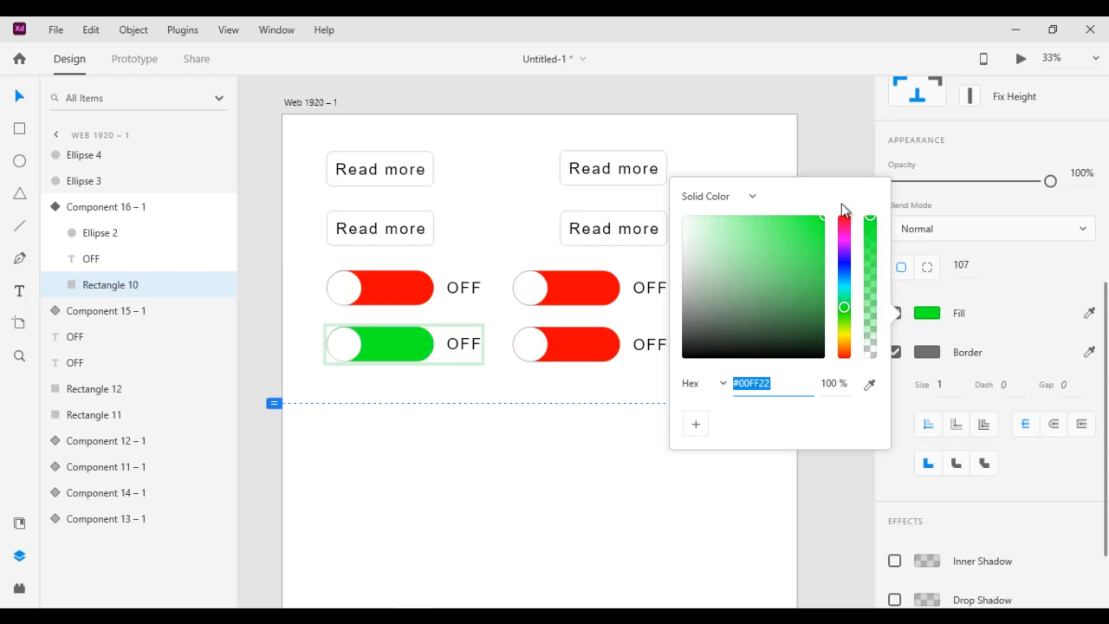
# Step: Move the lower-left toggle's circle to the right end of the green rectangle and change its label to ON
pyautogui.click(349, 356)
pyautogui.click(353, 354)
pyautogui.moveTo(354, 352); pyautogui.dragTo(418, 351)
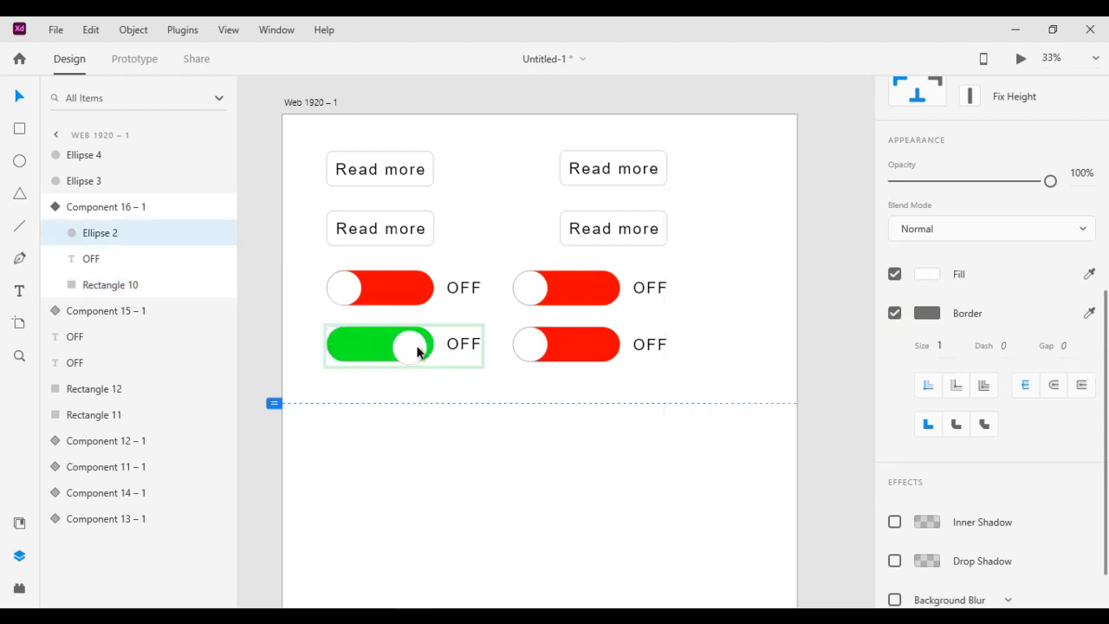
pyautogui.doubleClick(473, 348)
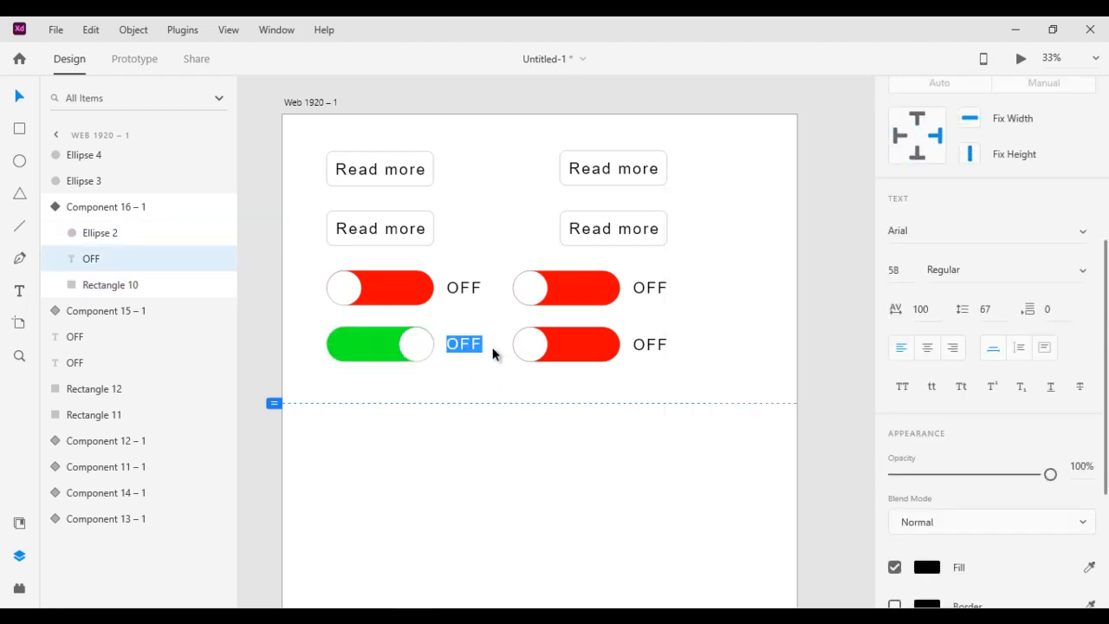
pyautogui.write('ON')
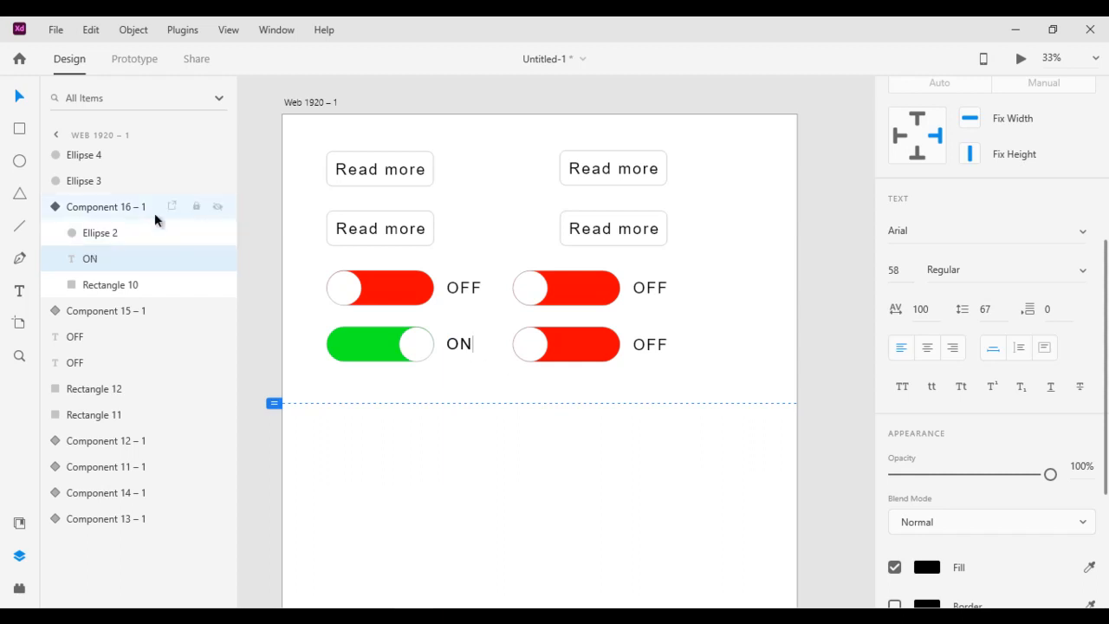
# Step: Select the whole lower-left toggle component and return it to its Default State
pyautogui.click(137, 206)
pyautogui.scroll(3, 970, 260)
pyautogui.click(961, 210)
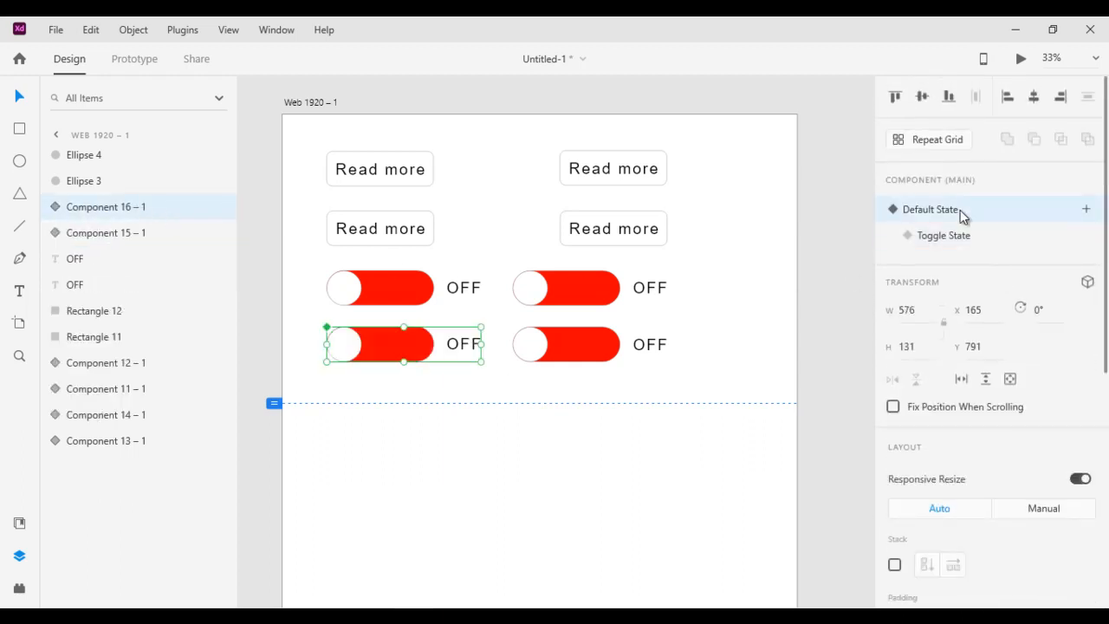
# Step: Open the preview, test the lower-left toggle by switching it on and off several times, and close the preview
pyautogui.click(1021, 60)
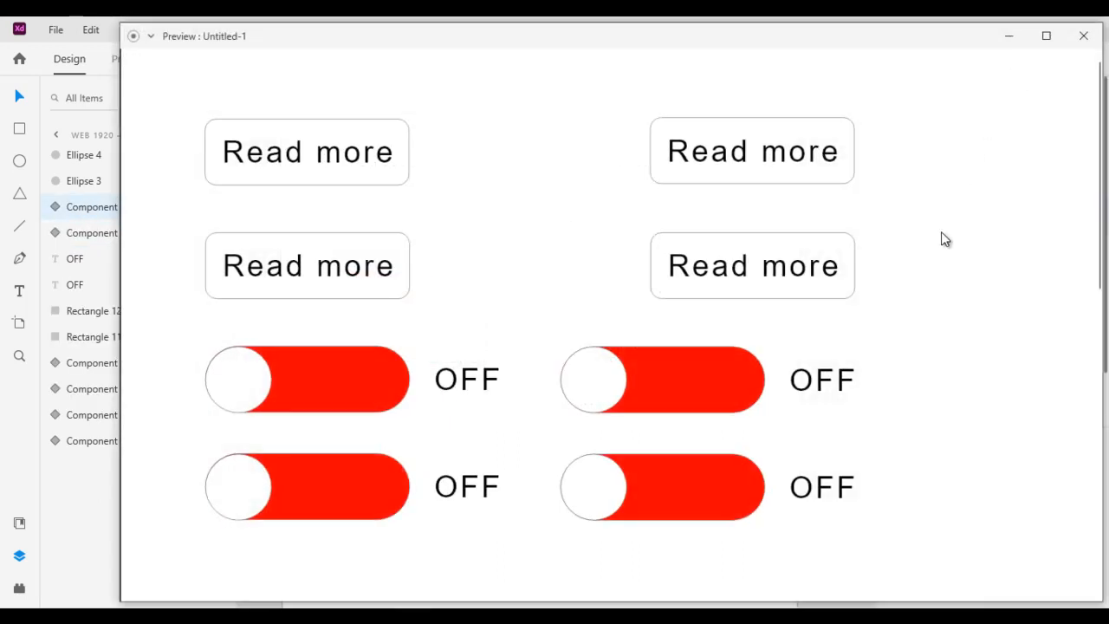
pyautogui.click(344, 494)
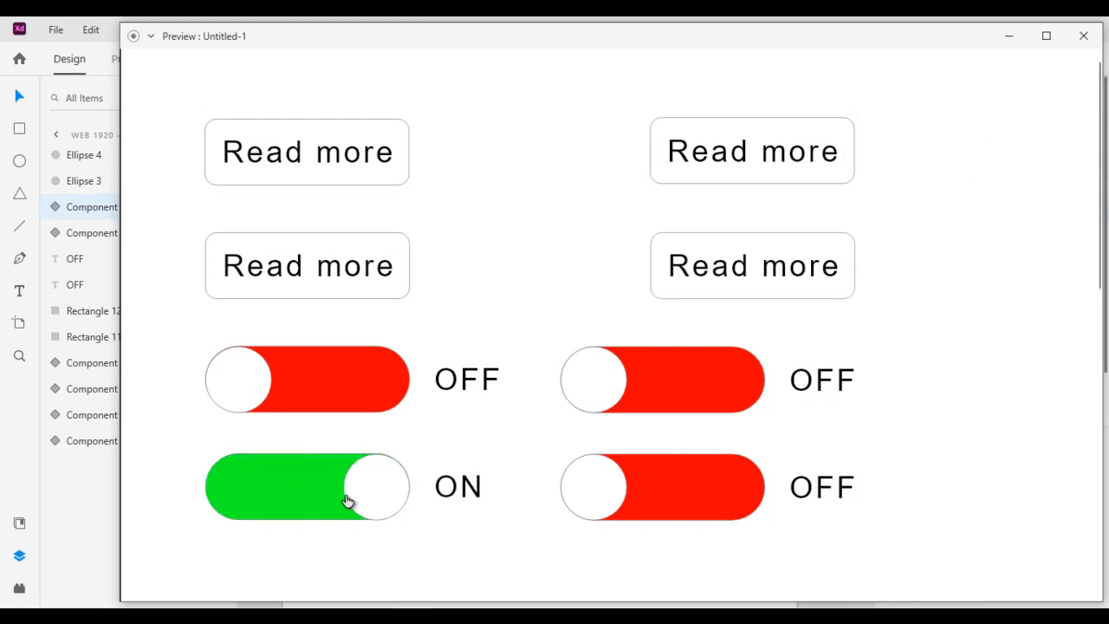
pyautogui.click(345, 495)
pyautogui.click(346, 501)
pyautogui.click(347, 503)
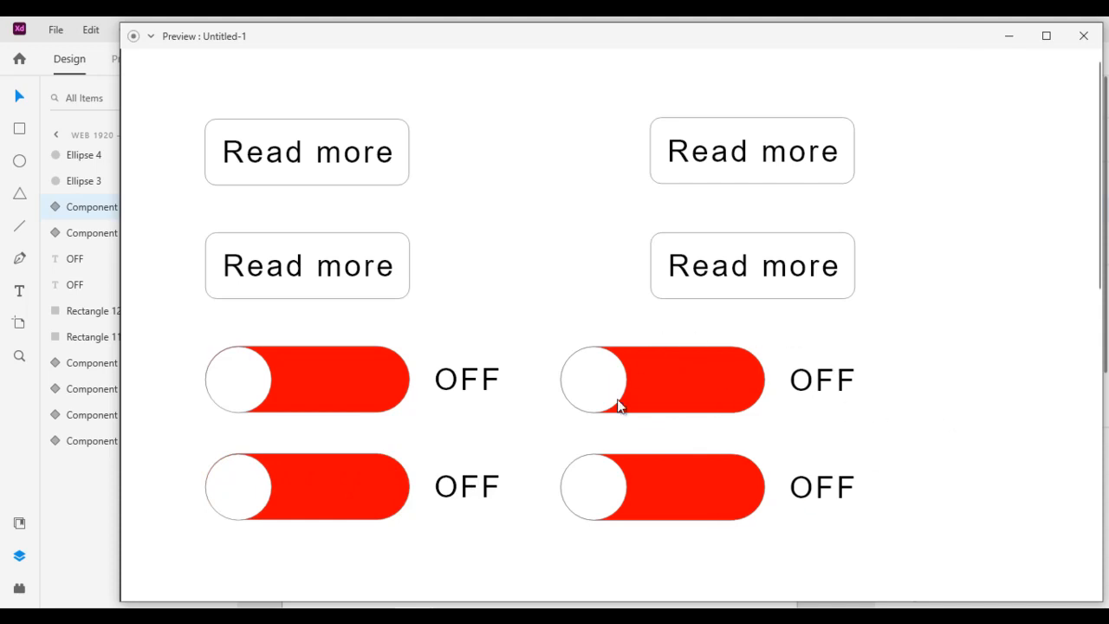
pyautogui.click(1083, 35)
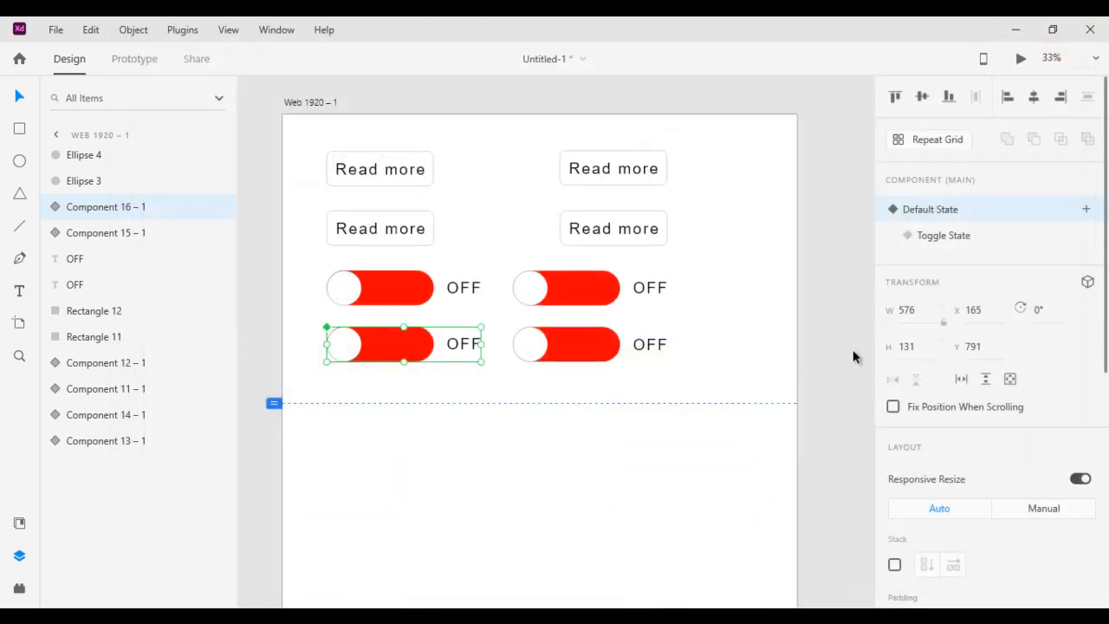
# Step: Convert the upper-right toggle switch, including its circle, red rectangle and OFF label, into a component
pyautogui.click(843, 349)
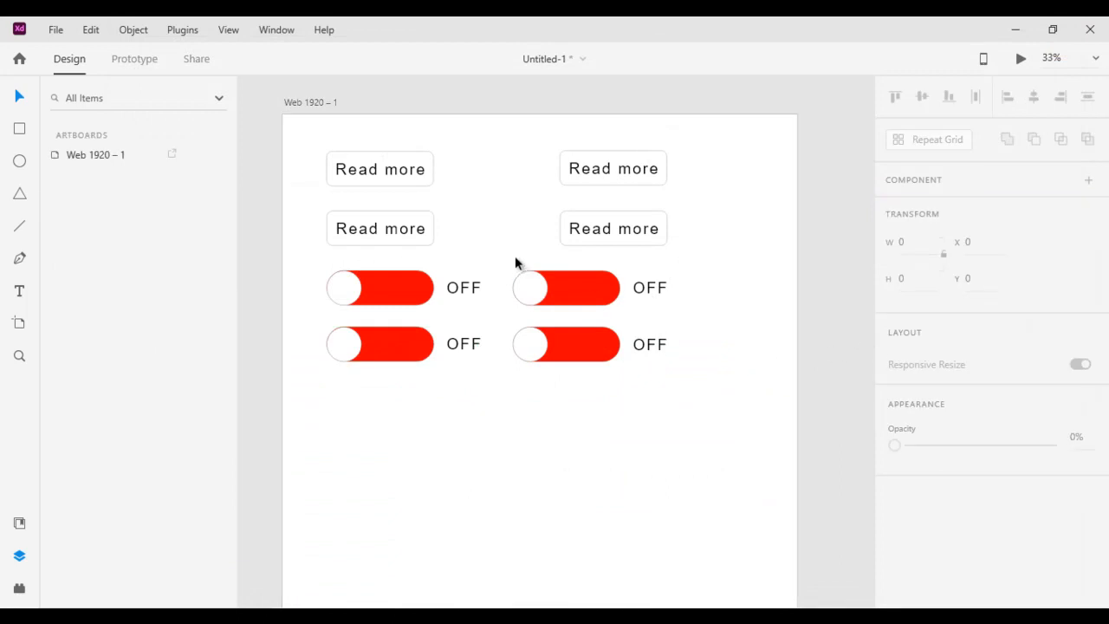
pyautogui.moveTo(509, 266); pyautogui.dragTo(686, 318)
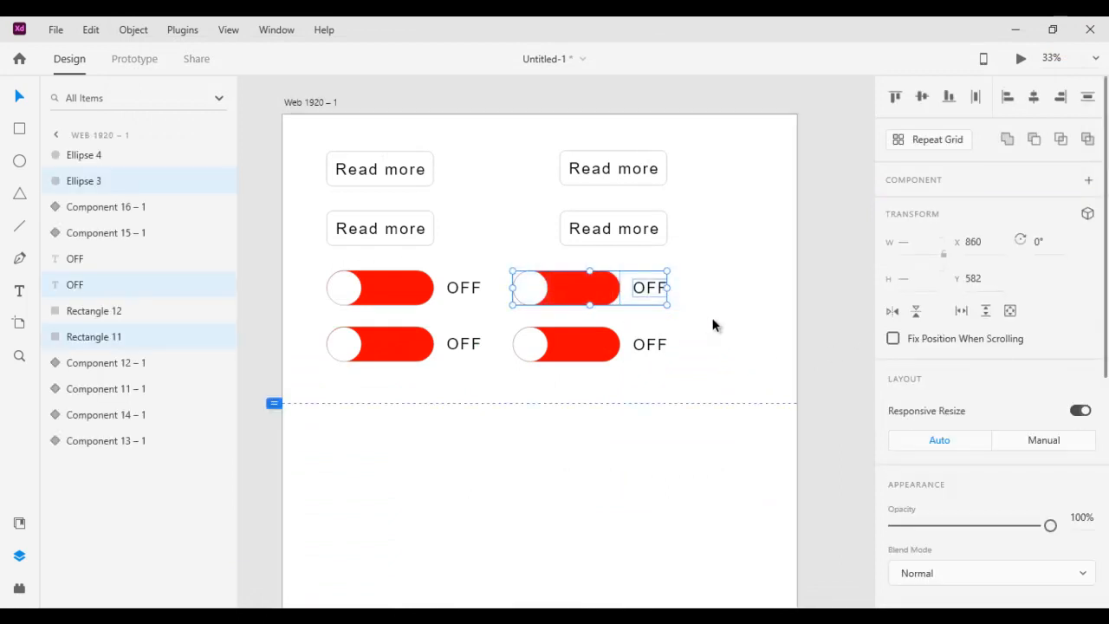
pyautogui.click(1091, 181)
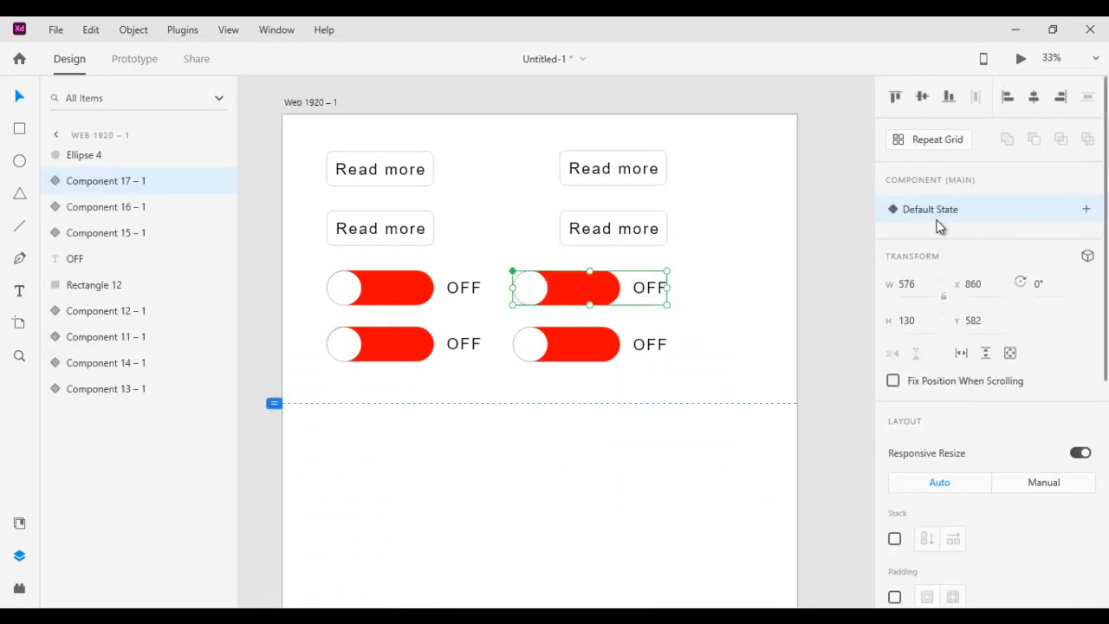
# Step: Add a custom New State to the upper-right toggle component and name it ToggleState
pyautogui.click(1086, 210)
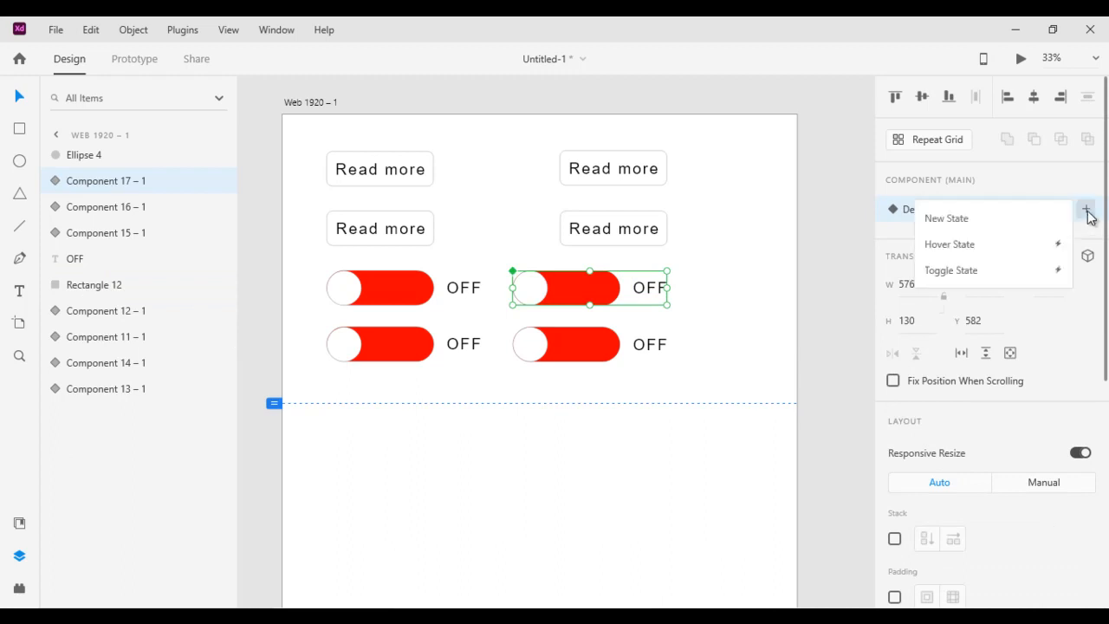
pyautogui.click(972, 219)
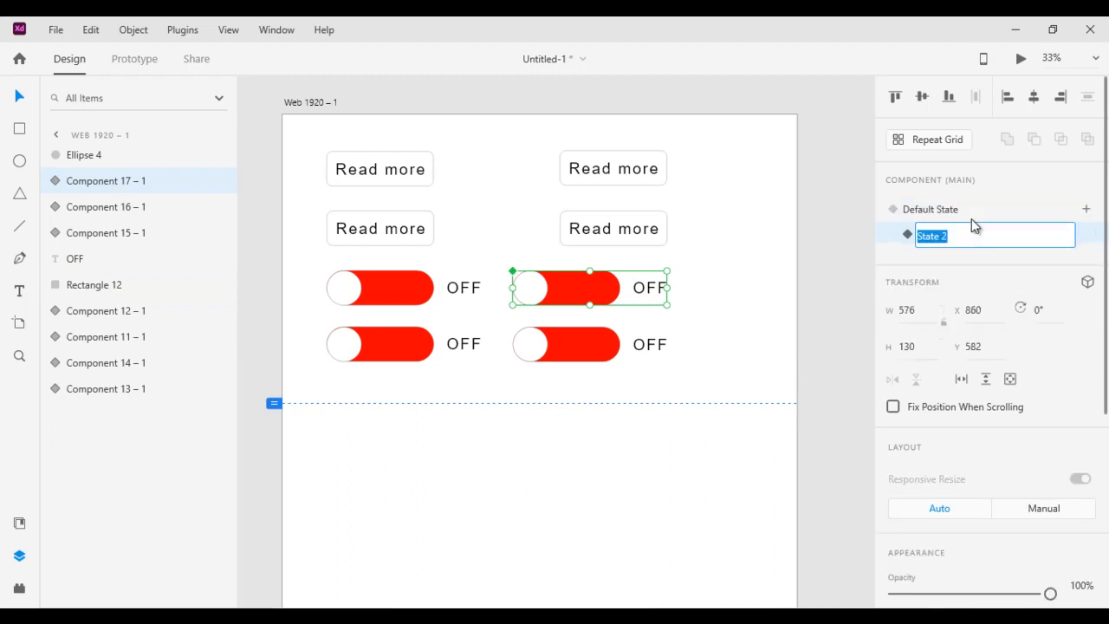
pyautogui.write('Toggle')
pyautogui.press('Return')
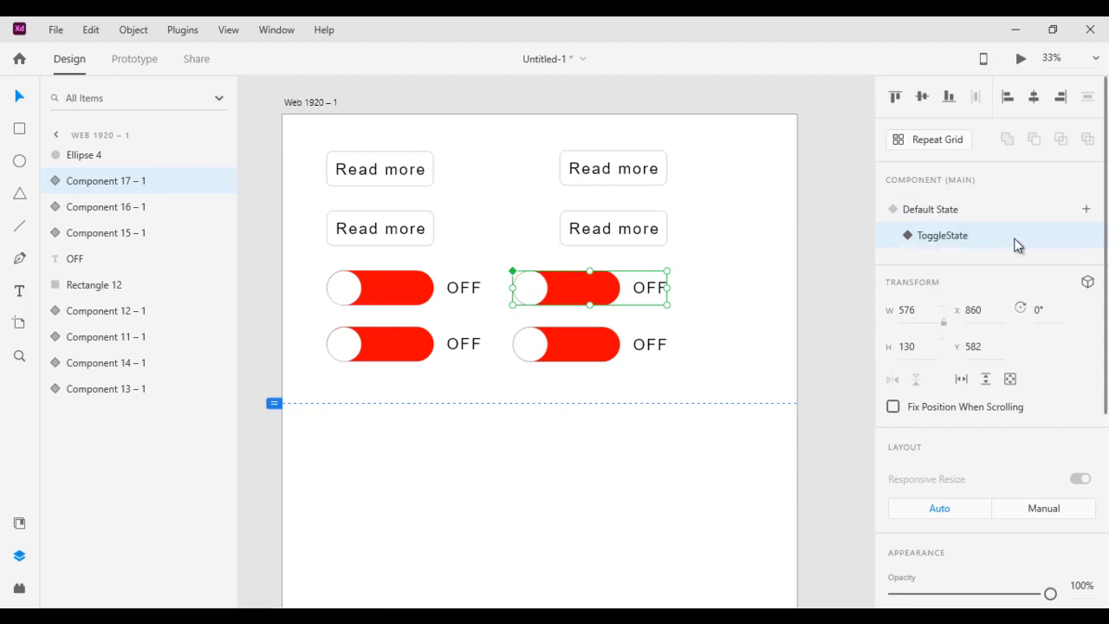
# Step: In the upper-right toggle component's ToggleState, change the rectangle's fill to green #00FF00
pyautogui.click(63, 182)
pyautogui.click(118, 259)
pyautogui.scroll(-5, 953, 515)
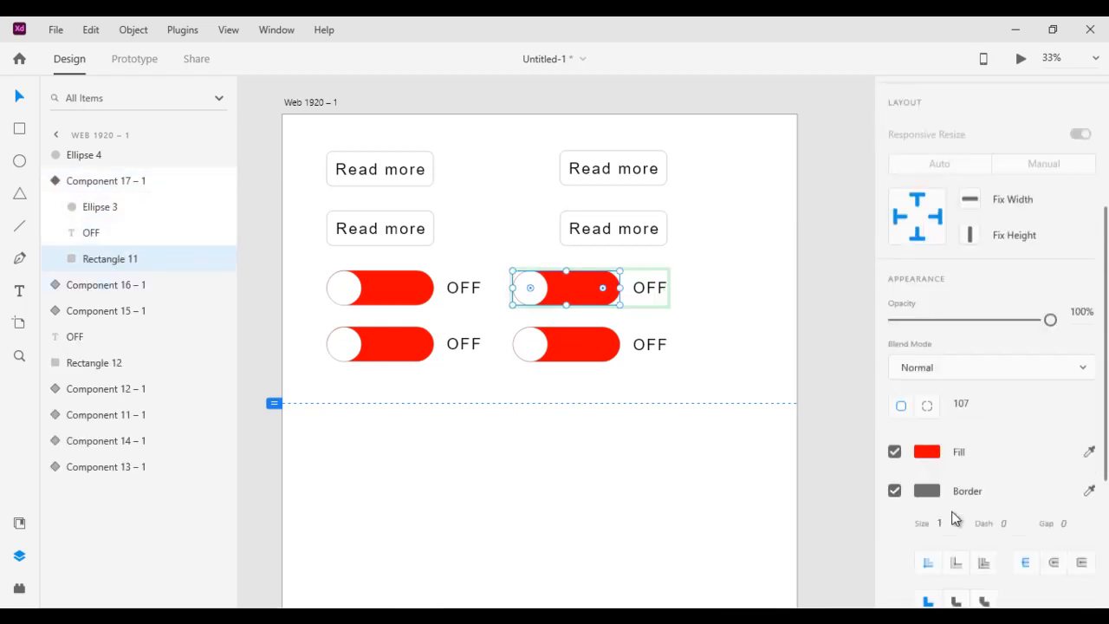
pyautogui.click(927, 314)
pyautogui.click(845, 319)
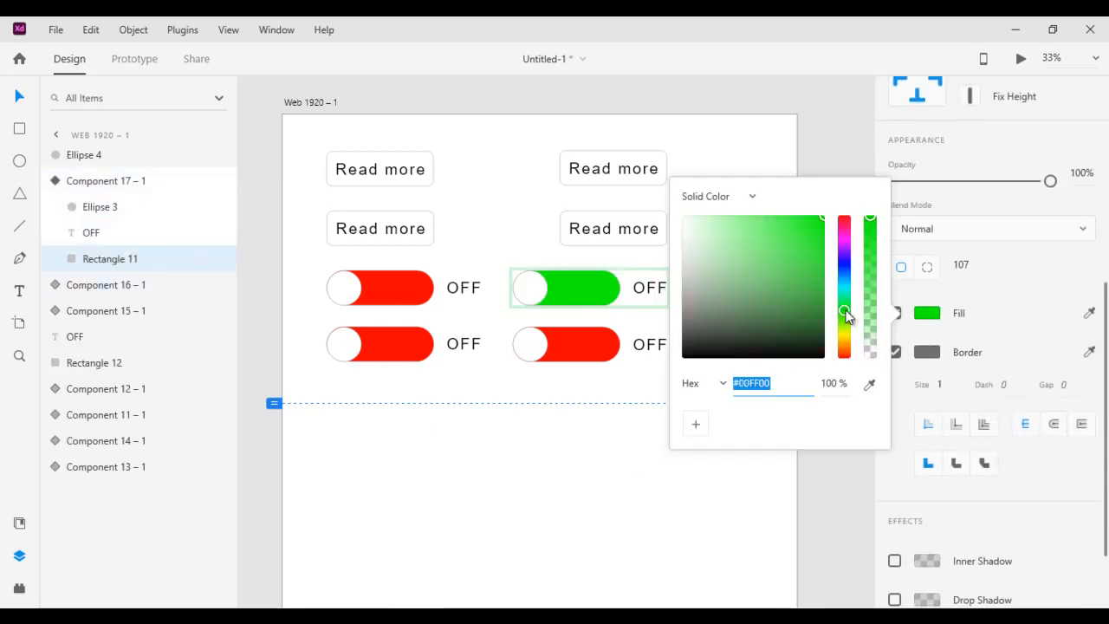
# Step: In the upper-right toggle's ToggleState, move the white circle to the rectangle's right end and change the label to ON
pyautogui.click(541, 292)
pyautogui.moveTo(539, 295); pyautogui.dragTo(604, 290)
pyautogui.click(649, 289)
pyautogui.doubleClick(649, 289)
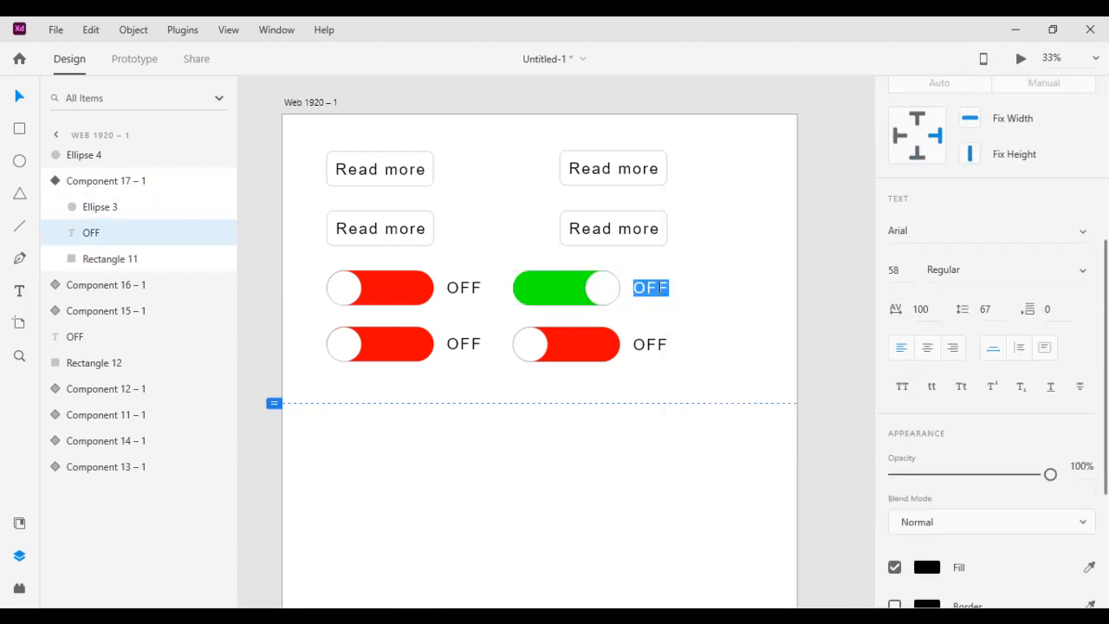
pyautogui.write('ON')
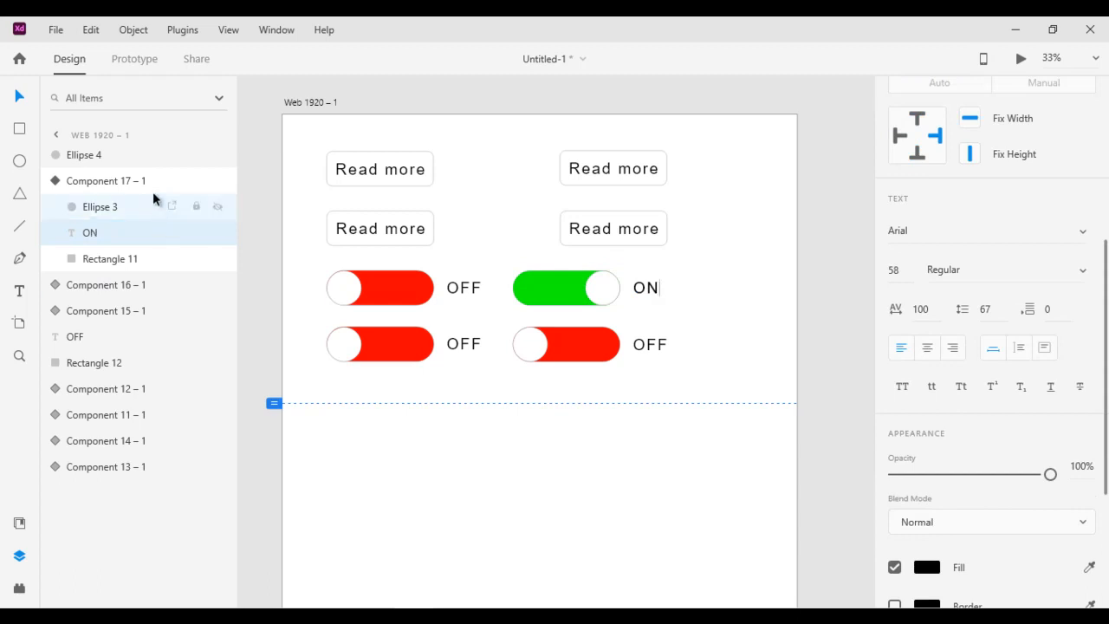
# Step: Return the whole upper-right toggle component to its Default State and check it briefly in the preview
pyautogui.click(148, 182)
pyautogui.scroll(5, 965, 206)
pyautogui.click(958, 210)
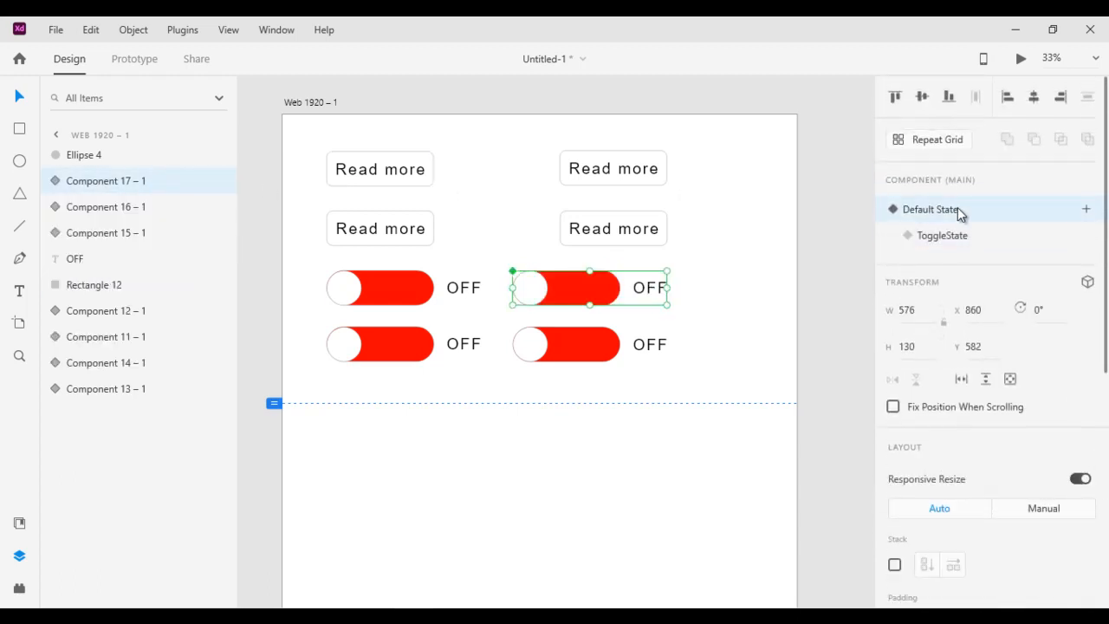
pyautogui.click(1021, 59)
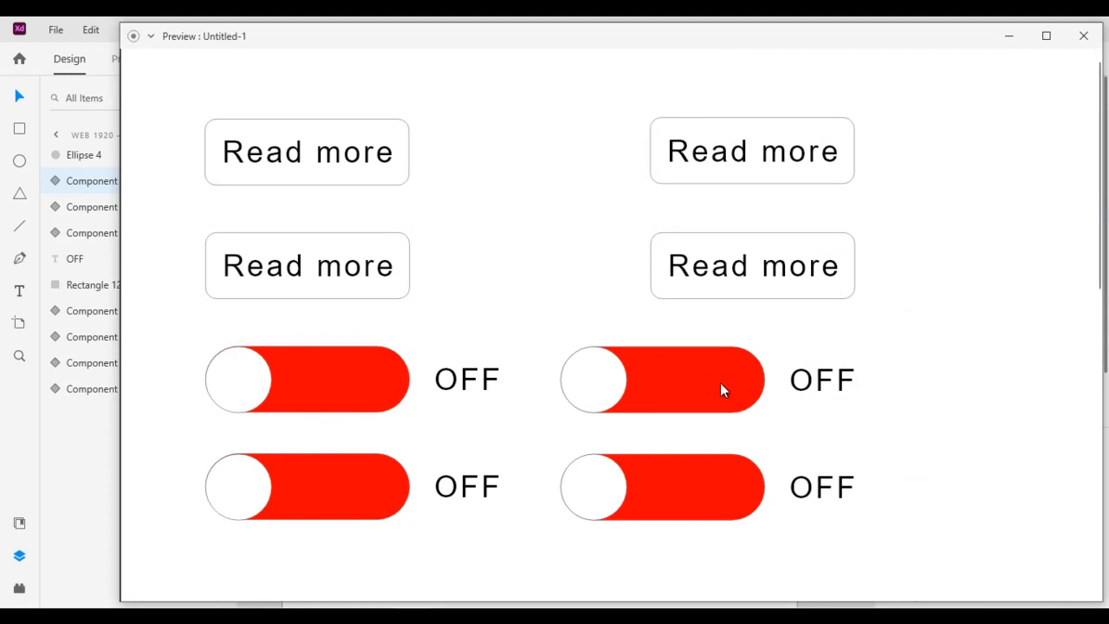
pyautogui.click(1083, 37)
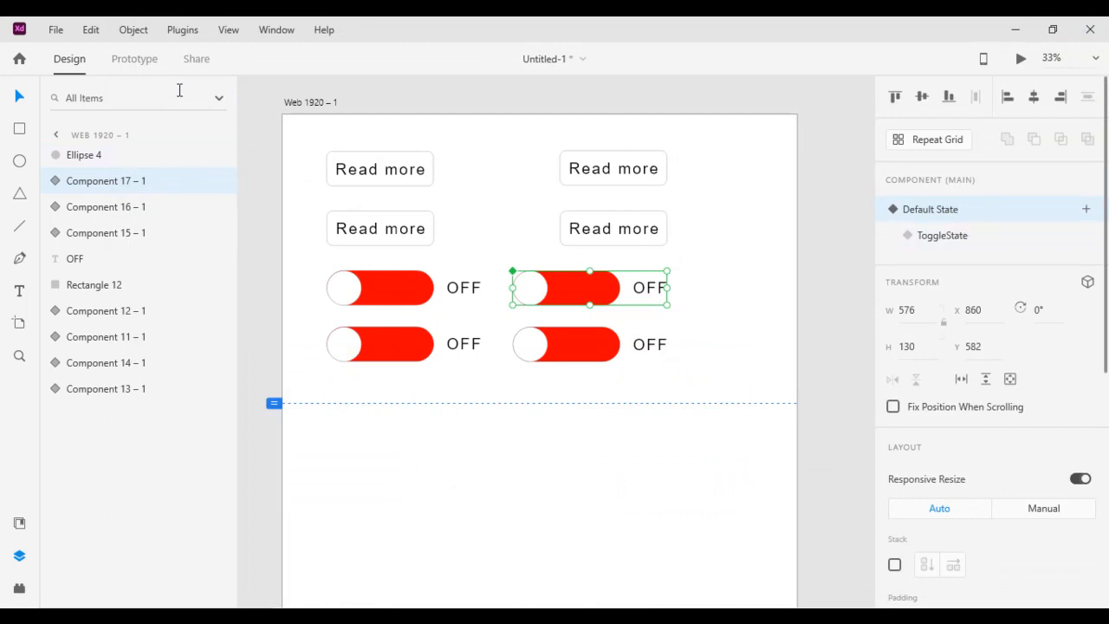
# Step: Add a prototype interaction to the upper-right toggle's Default State with a Tap trigger and ToggleState as the Auto-Animate destination
pyautogui.click(149, 60)
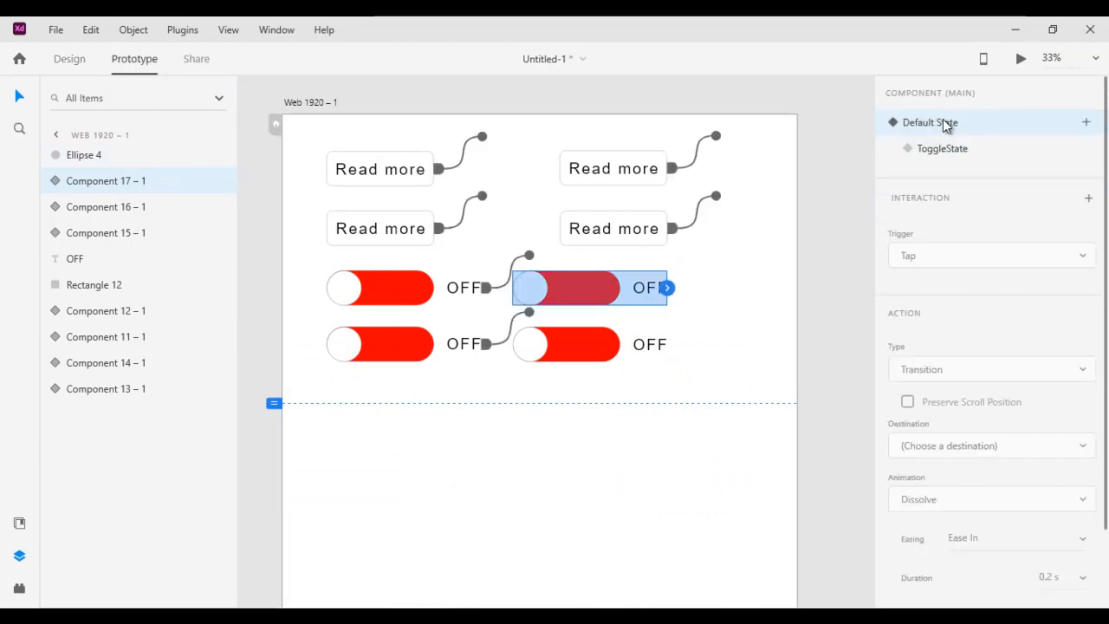
pyautogui.click(668, 289)
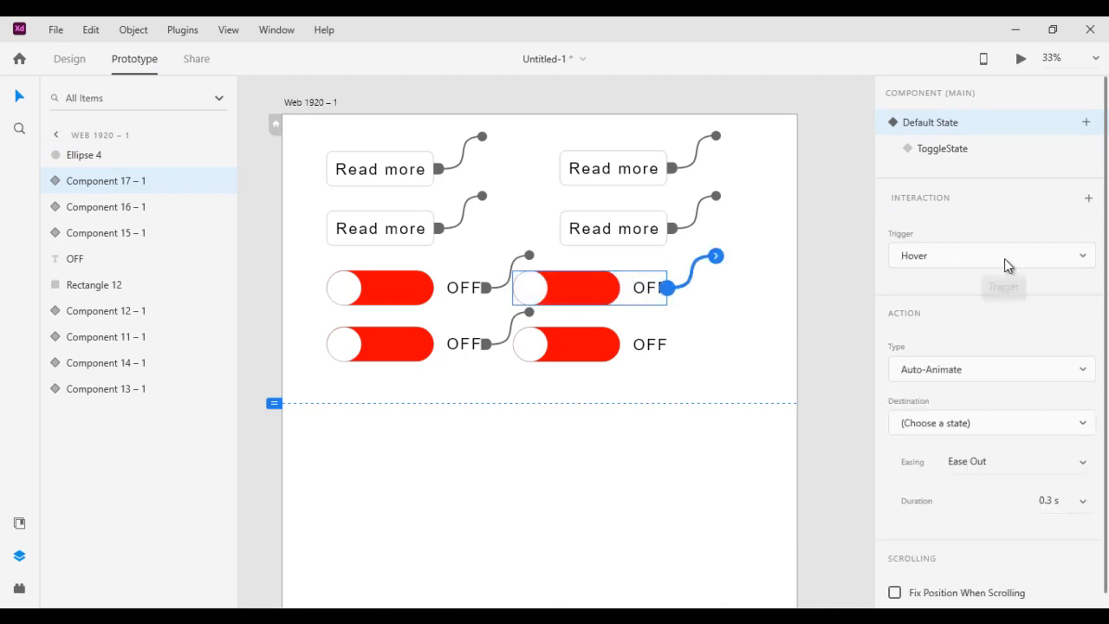
pyautogui.click(1080, 258)
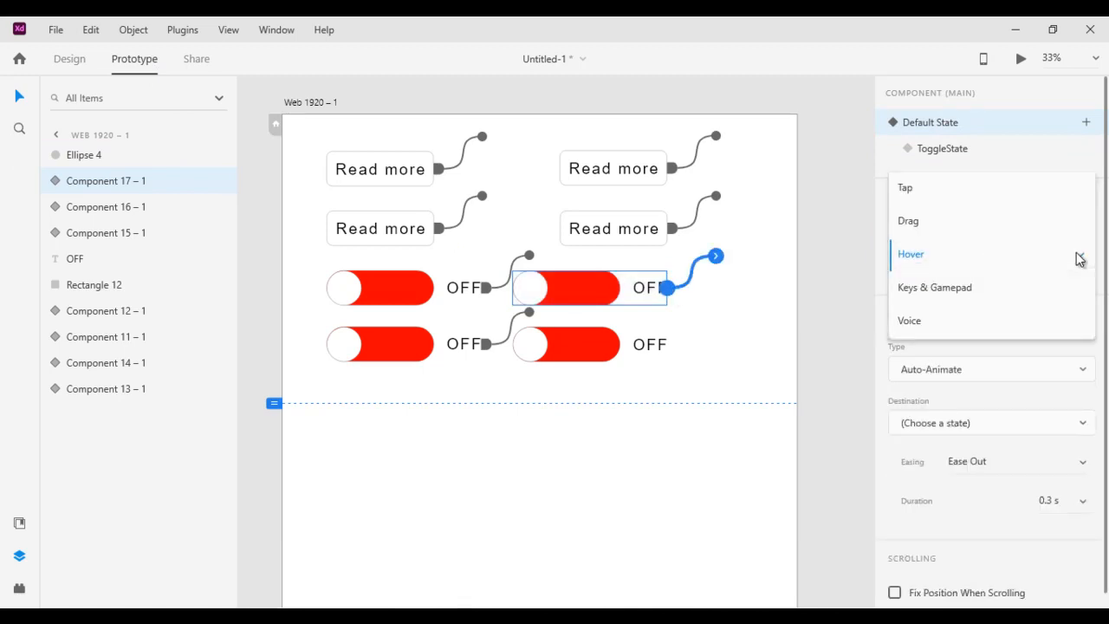
pyautogui.click(951, 193)
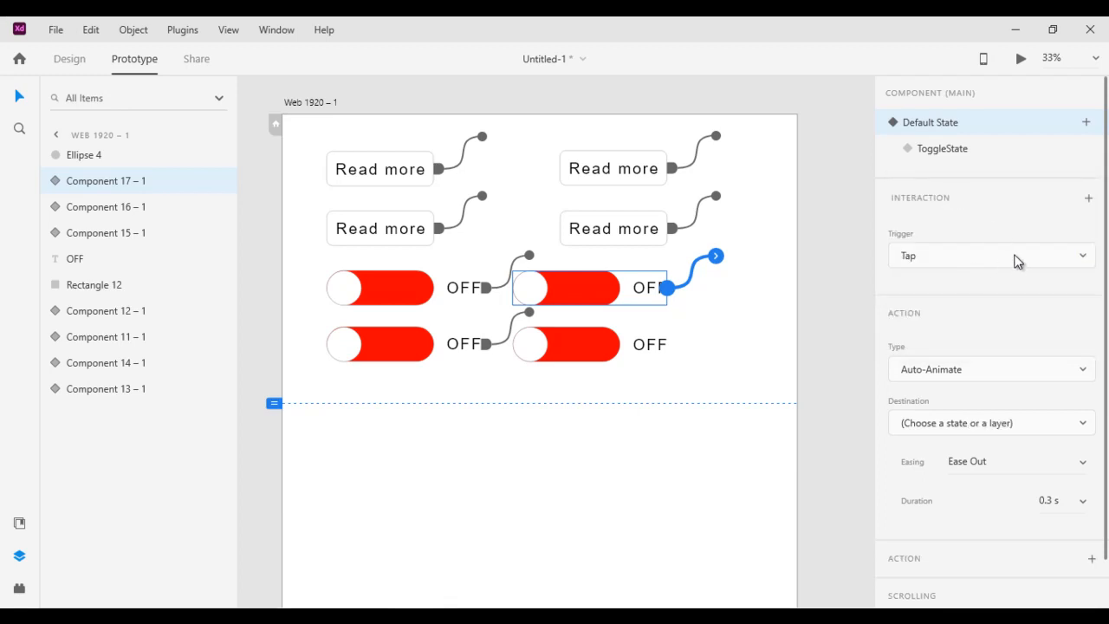
pyautogui.click(968, 423)
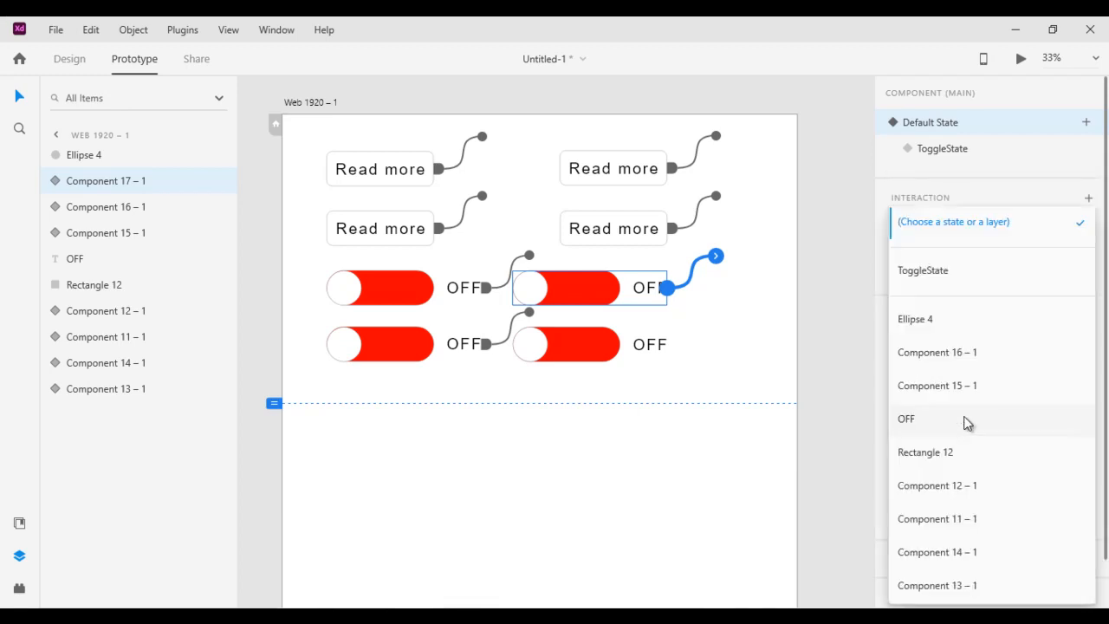
pyautogui.click(945, 272)
# Step: Add a Tap interaction from the upper-right toggle's ToggleState that auto-animates to Default State, and switch the component back to Default State
pyautogui.click(967, 156)
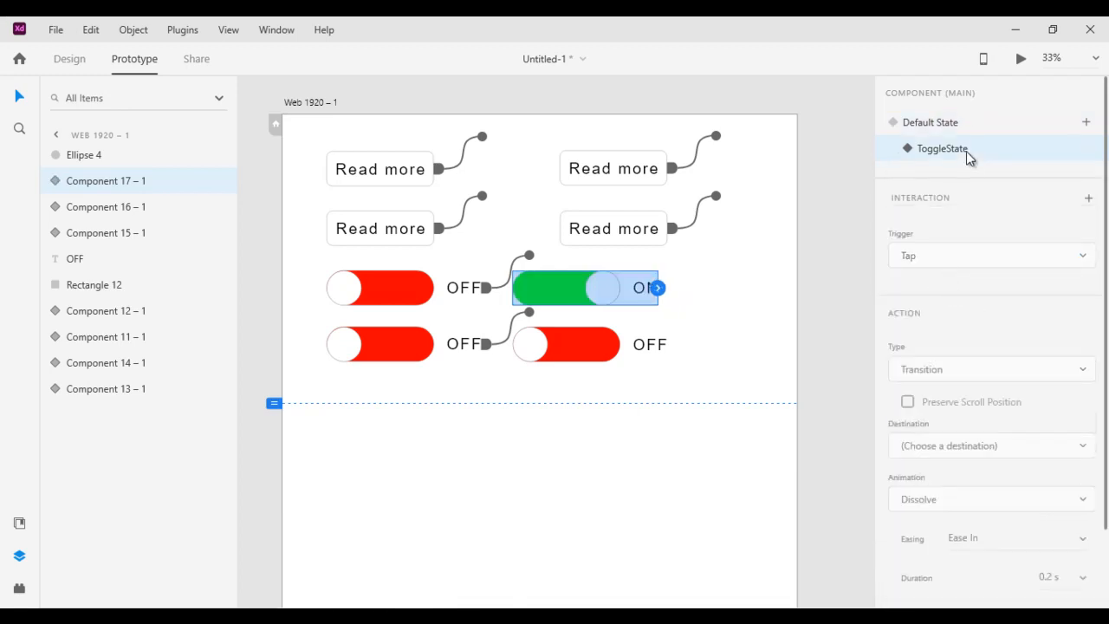
pyautogui.click(658, 289)
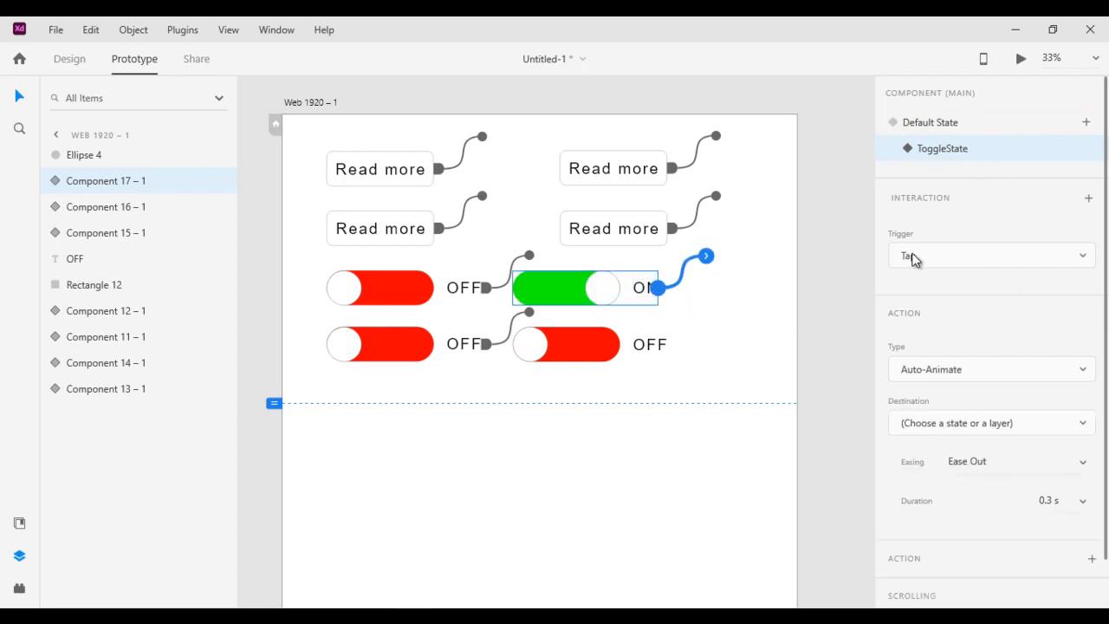
pyautogui.click(967, 423)
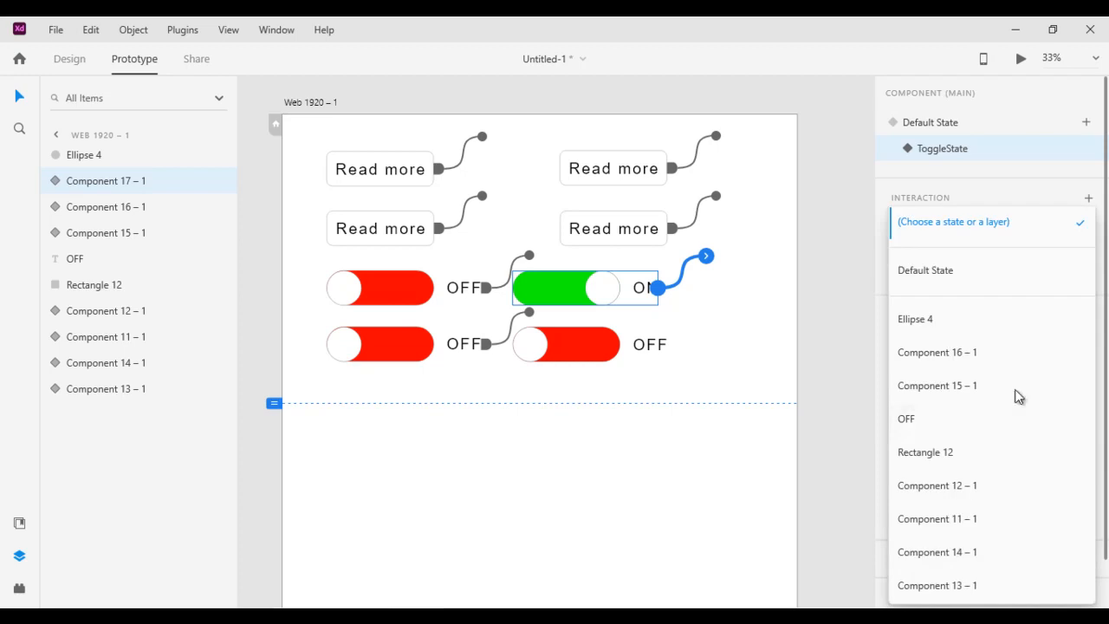
pyautogui.click(943, 274)
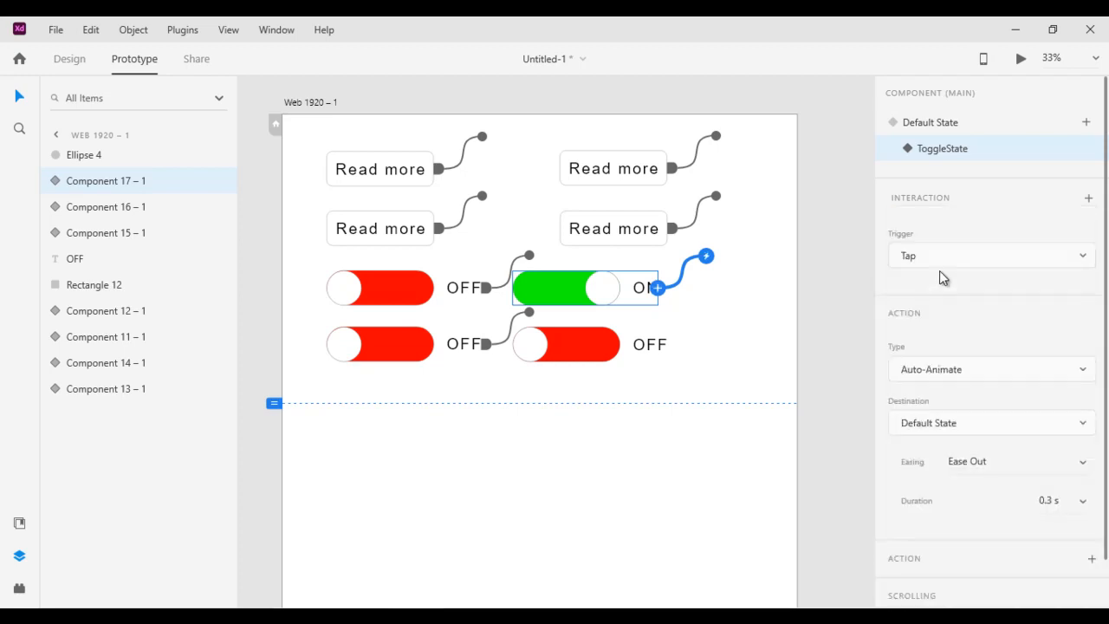
pyautogui.click(938, 124)
# Step: Open the preview, test the upper-right toggle by switching it on and off several times, and close the preview
pyautogui.click(1021, 58)
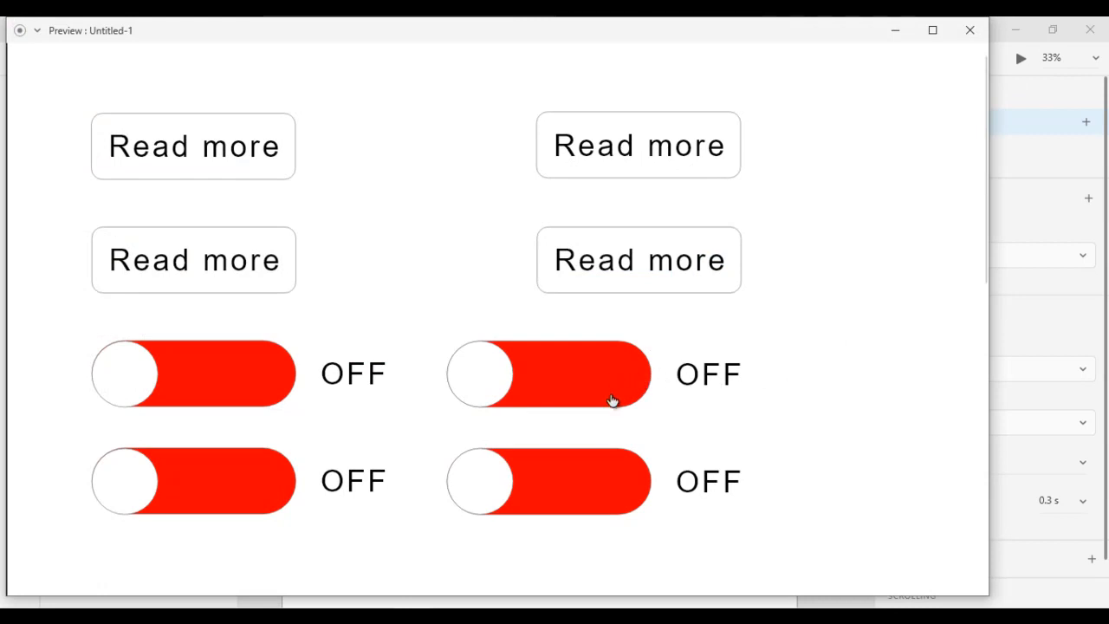
pyautogui.click(607, 366)
pyautogui.click(607, 366)
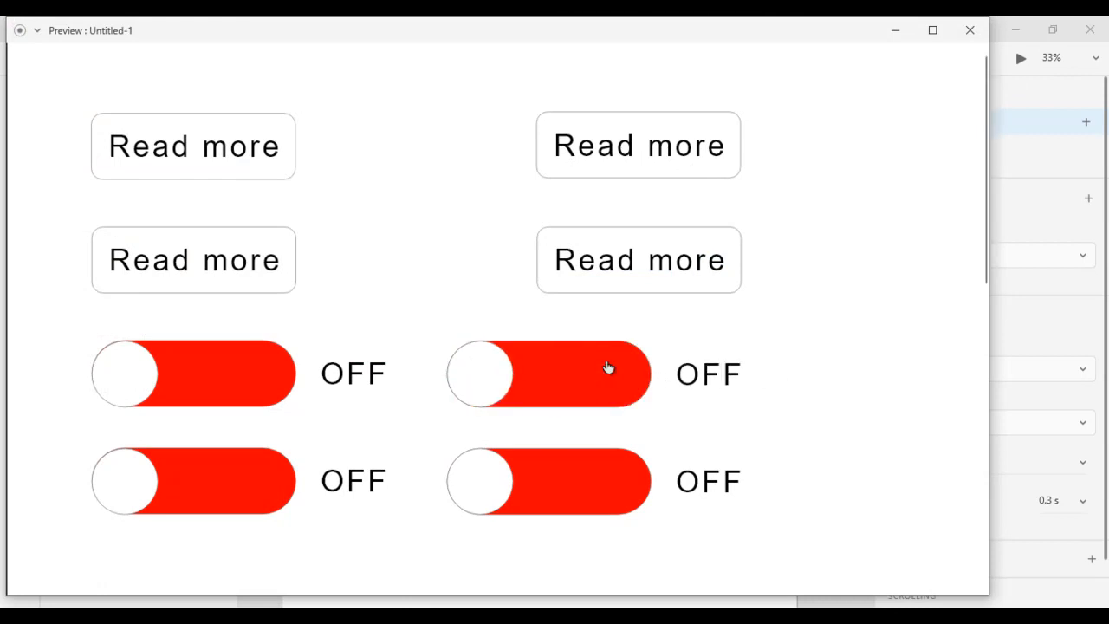
pyautogui.click(607, 366)
pyautogui.click(606, 364)
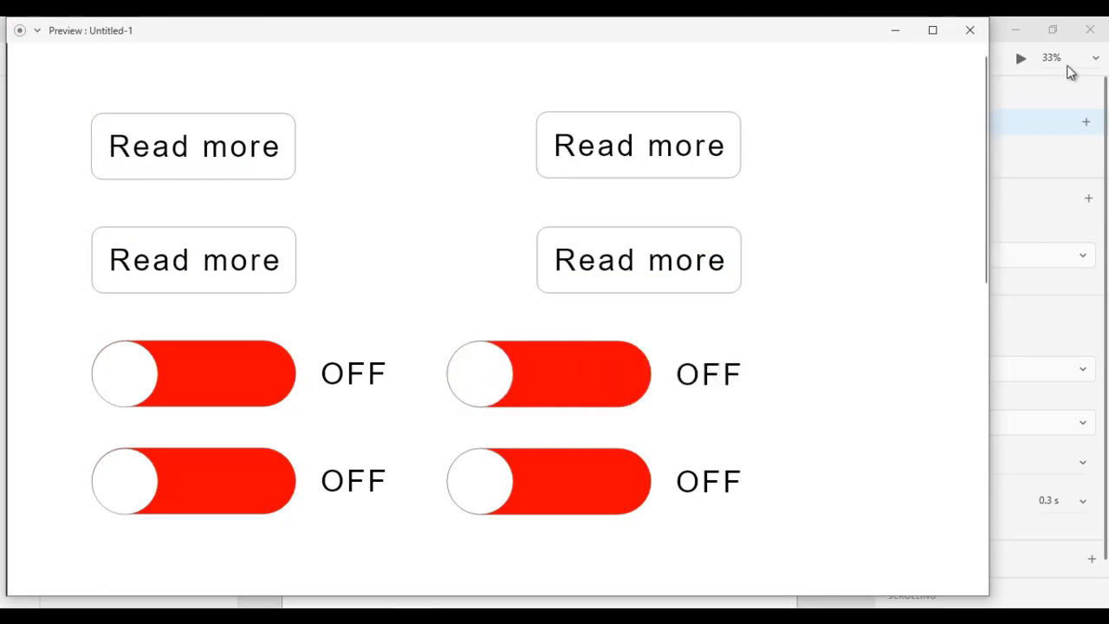
pyautogui.click(970, 30)
# Step: Return to design mode and convert the lower-right toggle's circle, red rectangle and OFF label into a component
pyautogui.click(68, 59)
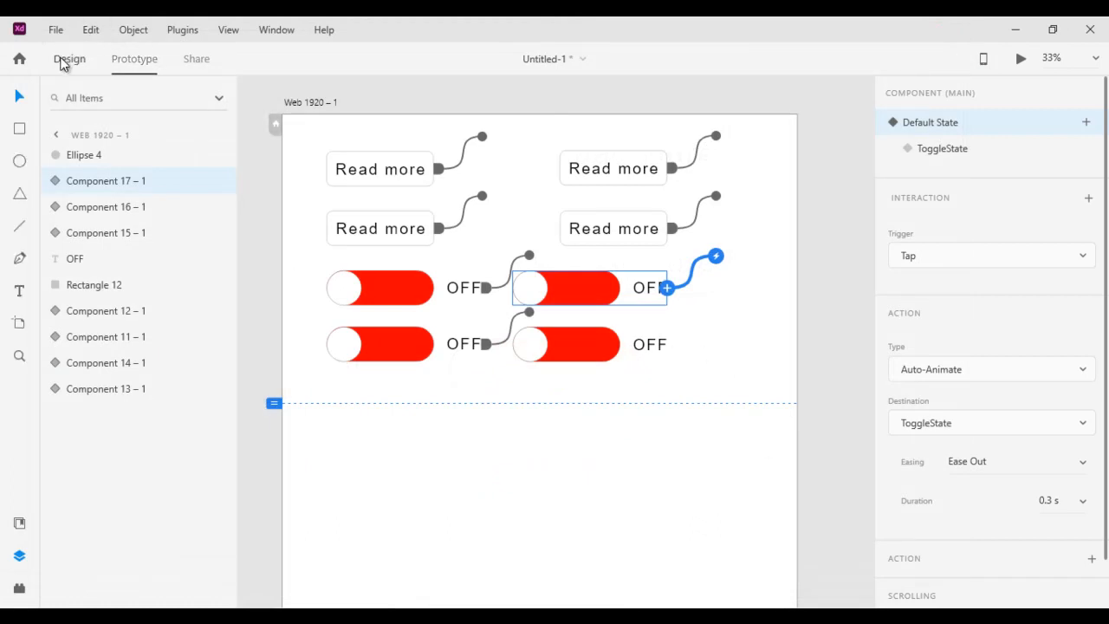
pyautogui.click(589, 368)
pyautogui.moveTo(508, 317); pyautogui.dragTo(699, 385)
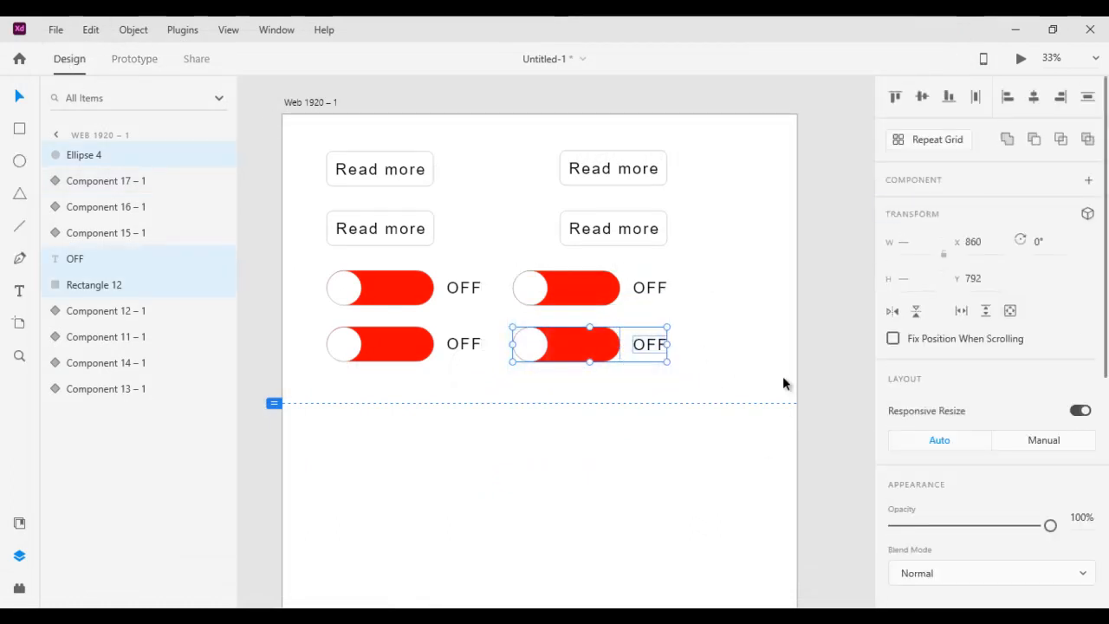
pyautogui.click(1089, 181)
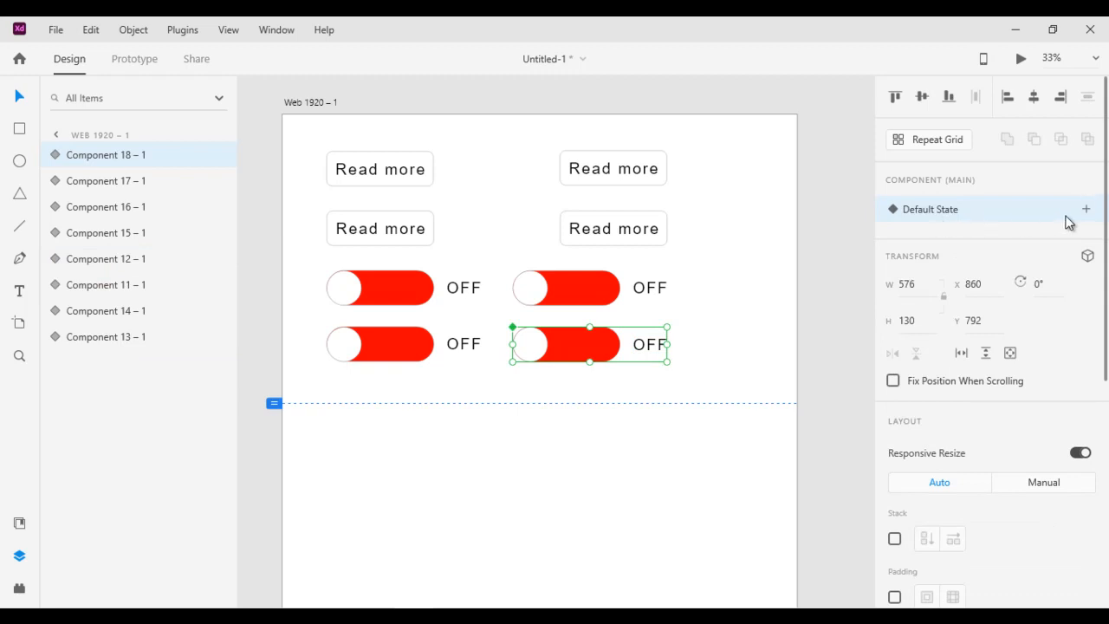
# Step: Add a custom New State to the lower-right toggle component and name it ToggleState
pyautogui.click(1087, 210)
pyautogui.click(1022, 218)
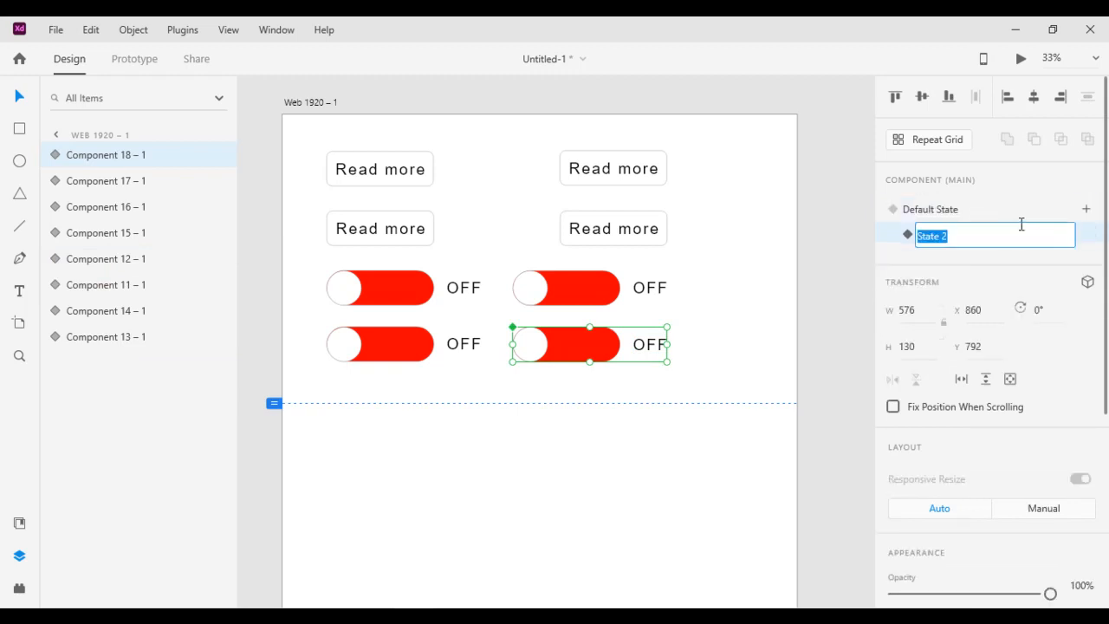
pyautogui.write('Toggle')
pyautogui.press('Return')
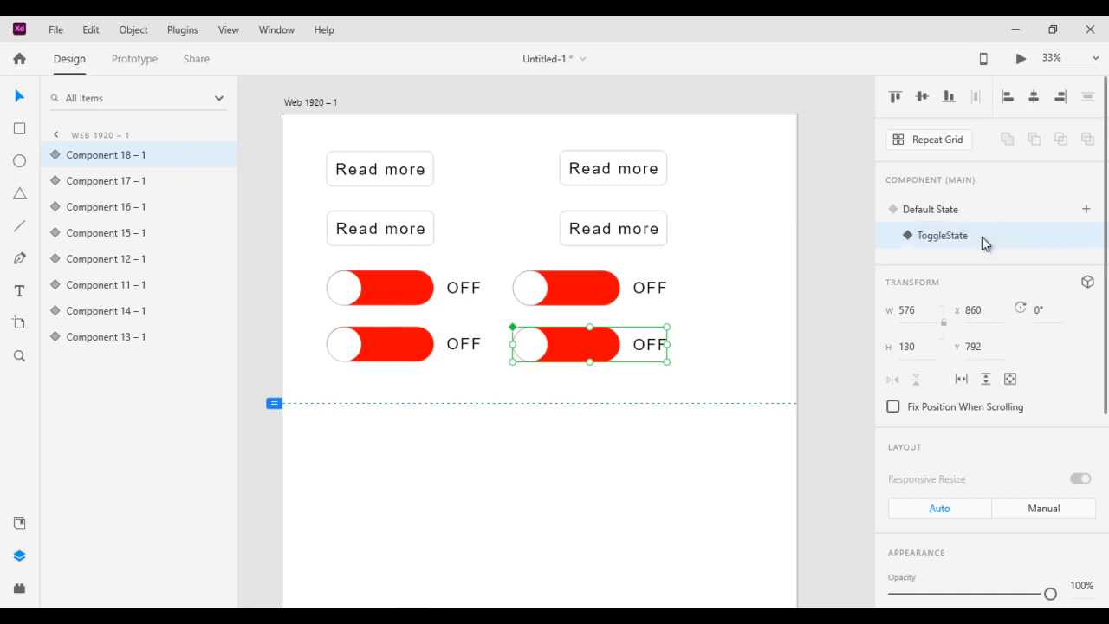
# Step: In the lower-right toggle component's ToggleState, change the rectangle's fill to green #00FF44
pyautogui.click(57, 156)
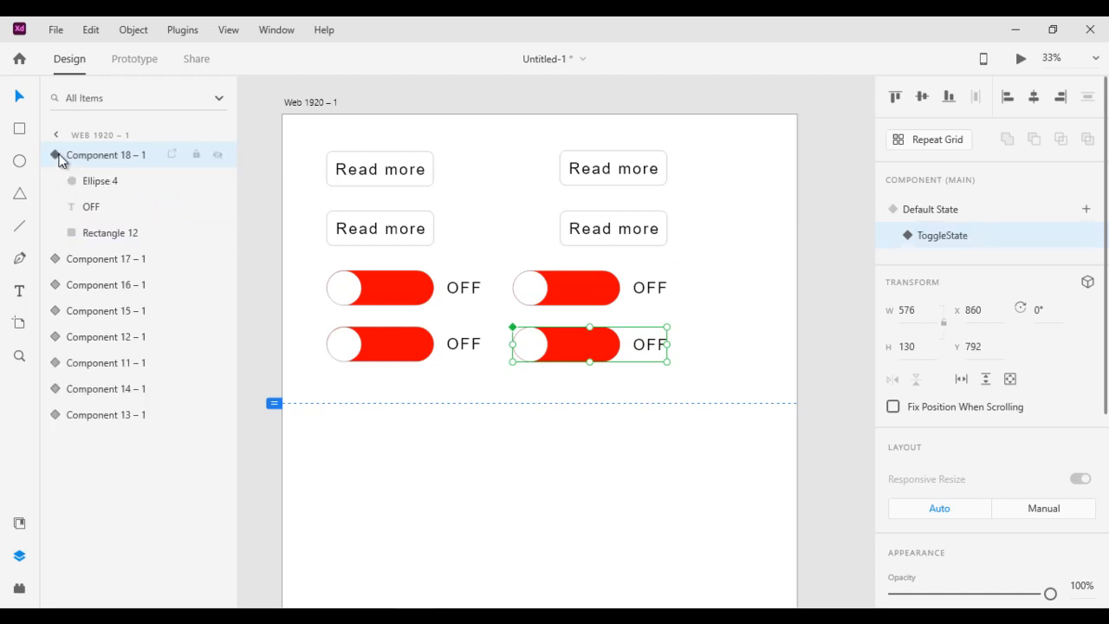
pyautogui.click(123, 234)
pyautogui.scroll(-3, 1063, 472)
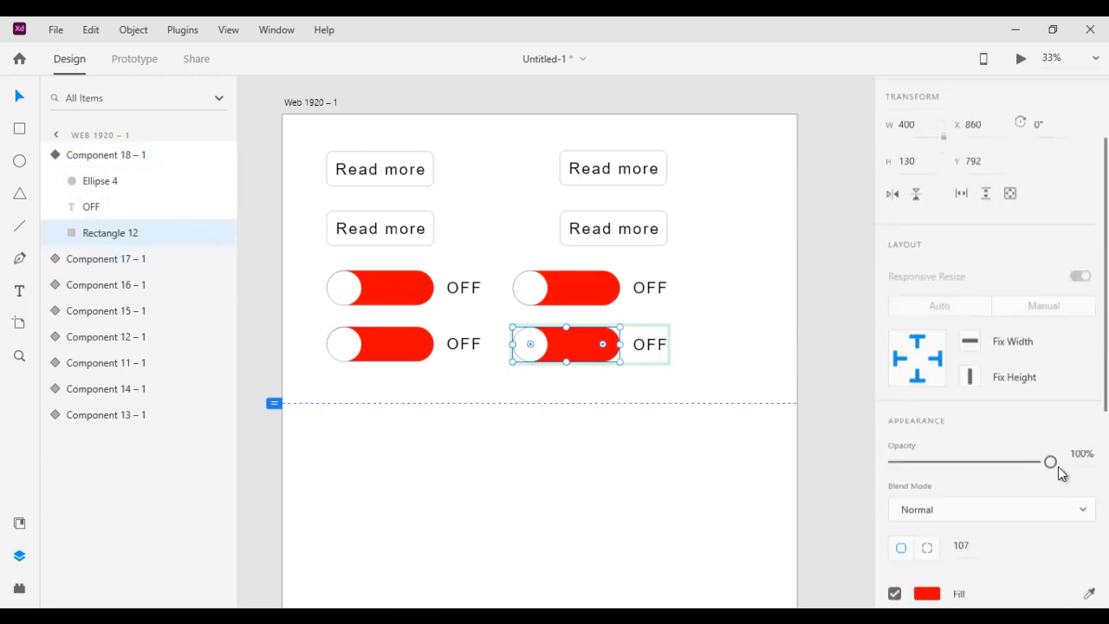
pyautogui.click(927, 233)
pyautogui.click(846, 227)
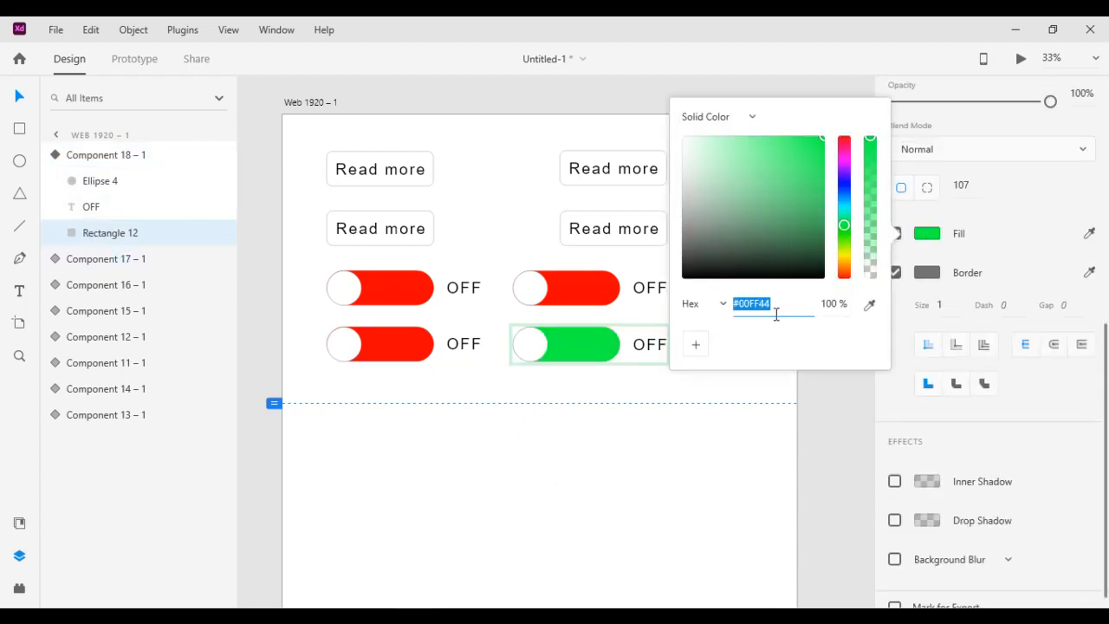
# Step: In the lower-right toggle's ToggleState, move the white circle to the rectangle's right end and change the label to ON
pyautogui.click(540, 354)
pyautogui.moveTo(538, 356); pyautogui.dragTo(604, 352)
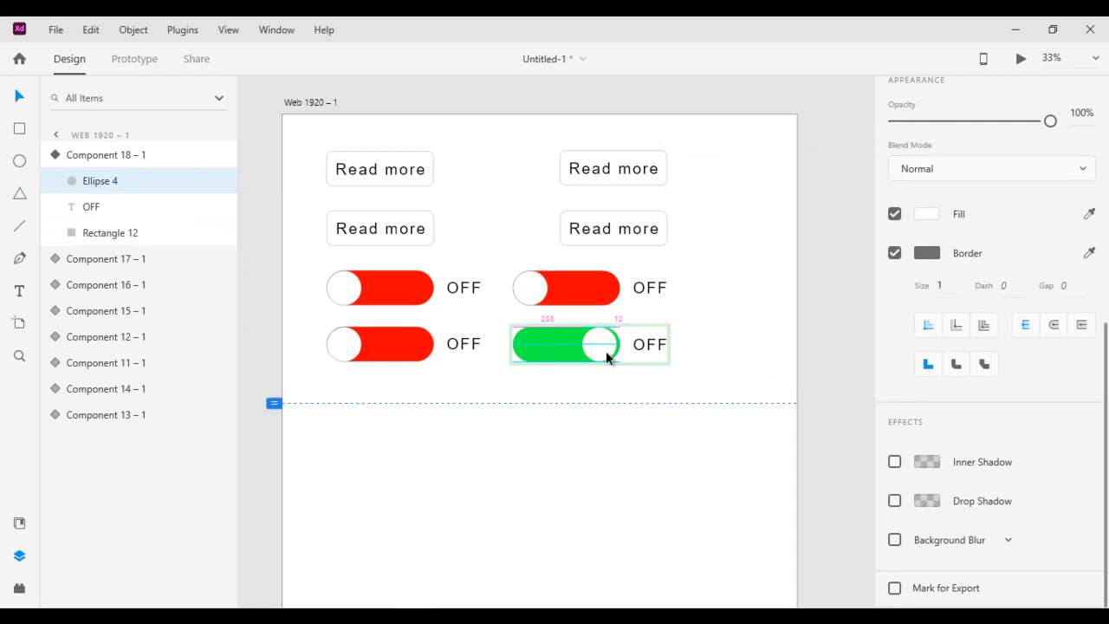
pyautogui.doubleClick(652, 347)
pyautogui.write('ON')
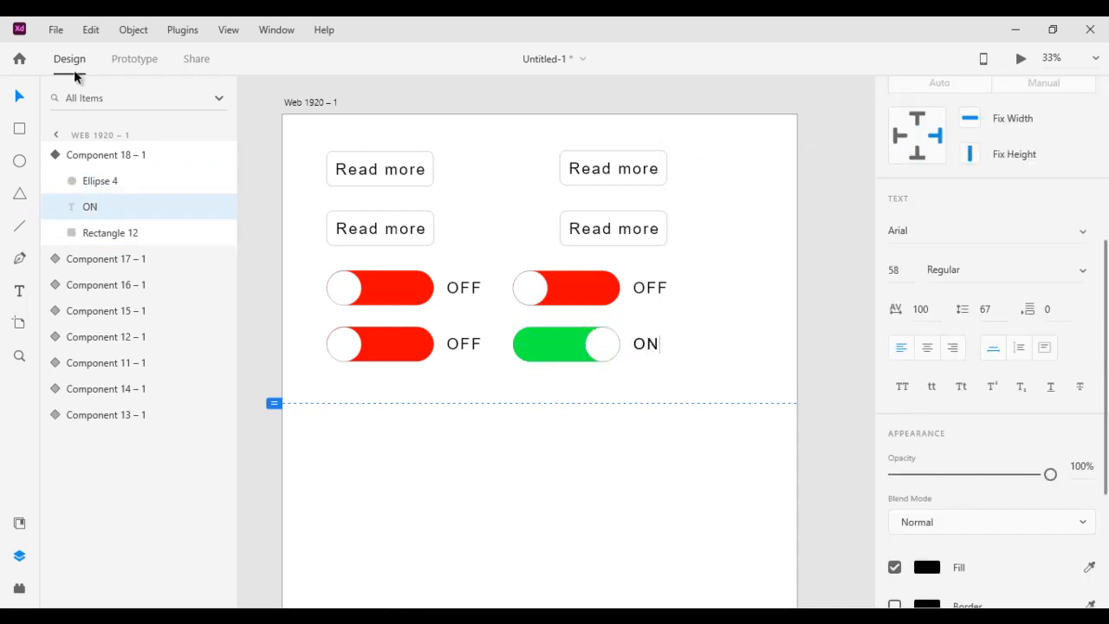
# Step: Return the whole lower-right toggle component to its Default State and check it briefly in the preview
pyautogui.click(104, 154)
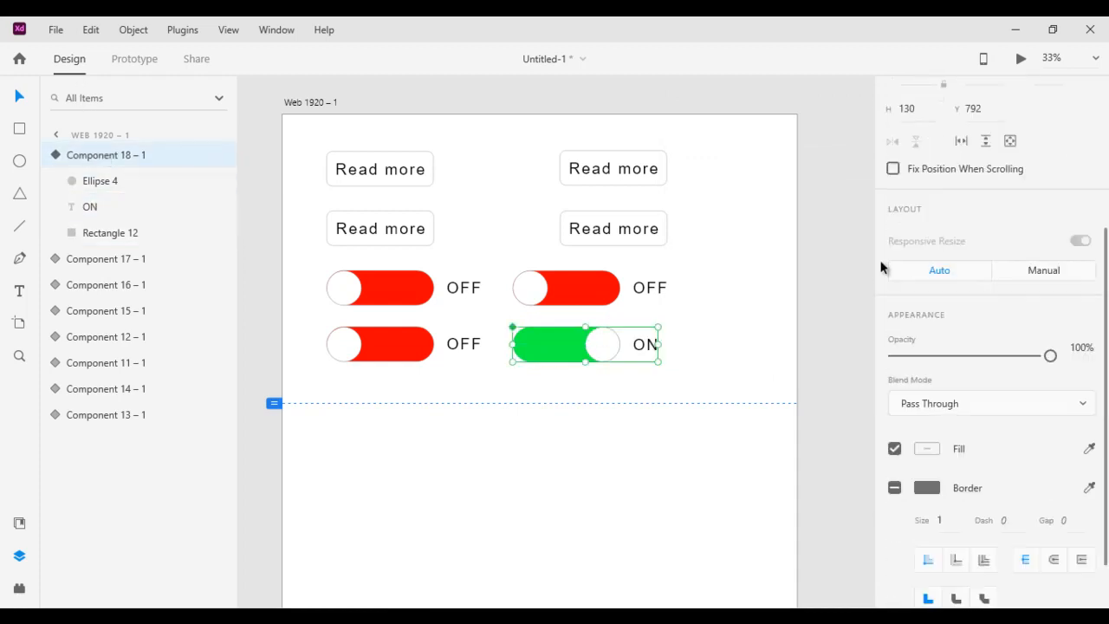
pyautogui.click(944, 210)
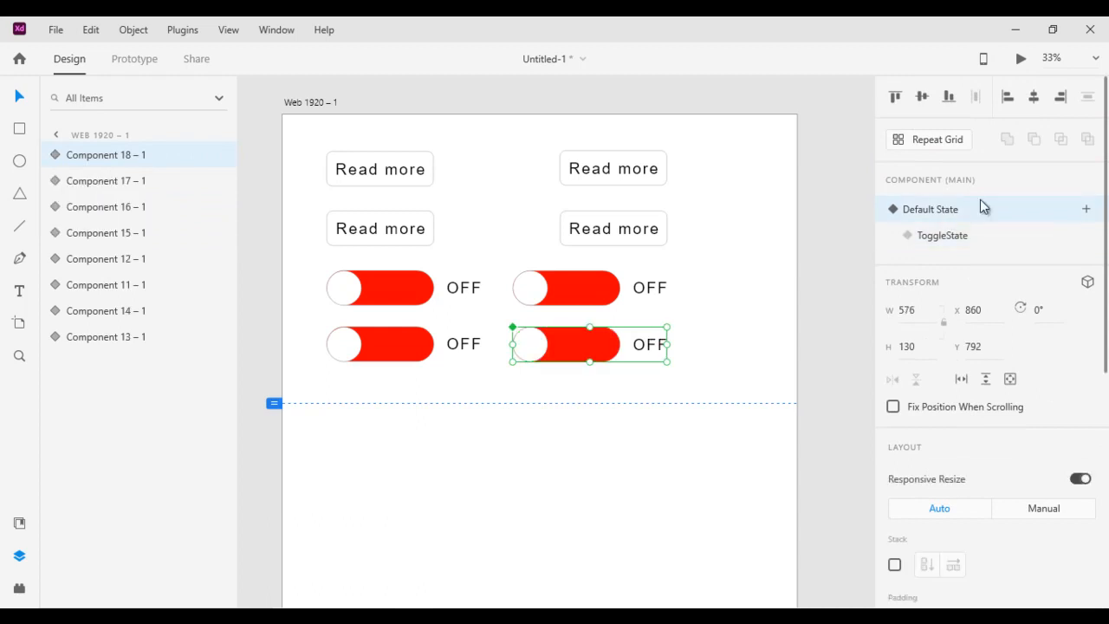
pyautogui.click(1021, 59)
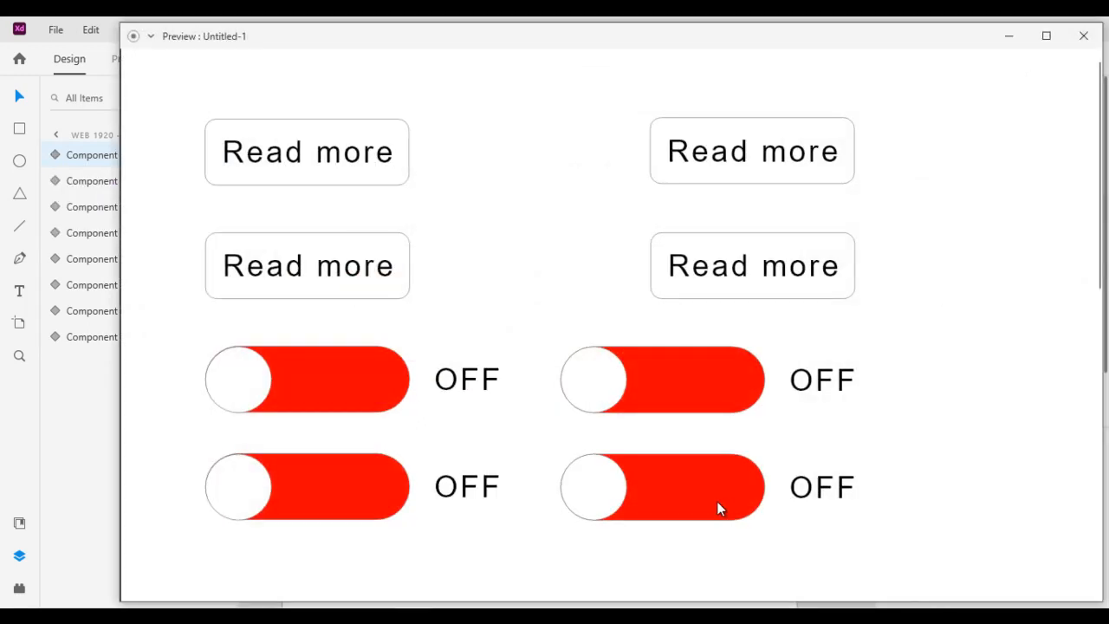
pyautogui.click(1083, 35)
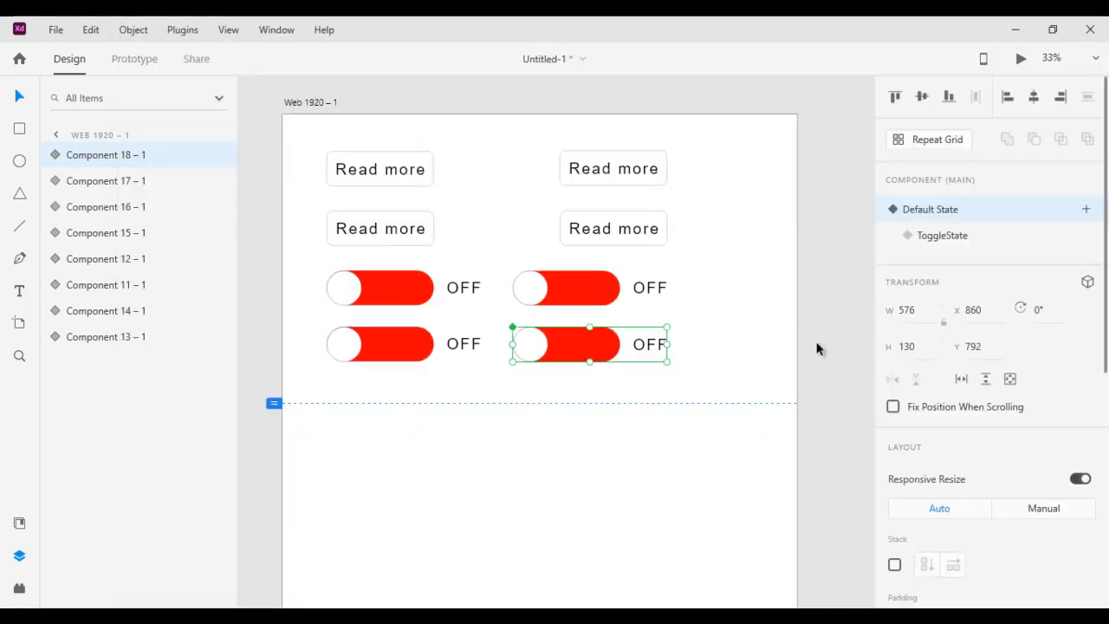
# Step: In prototype mode, give the lower-right toggle's Default State a Tap interaction that auto-animates to ToggleState
pyautogui.click(141, 65)
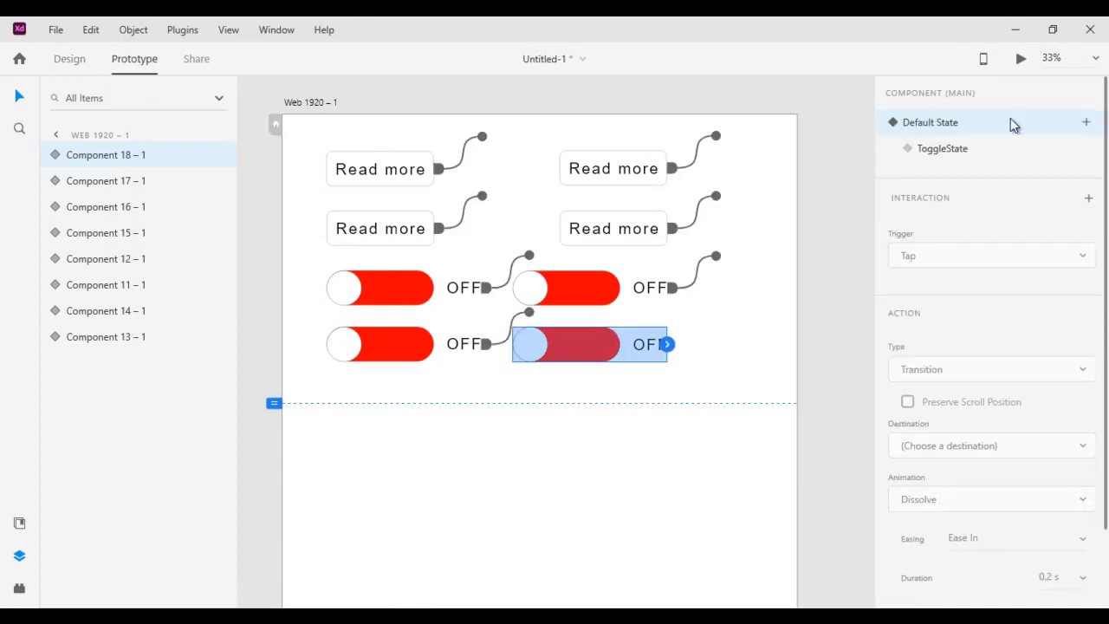
pyautogui.click(671, 346)
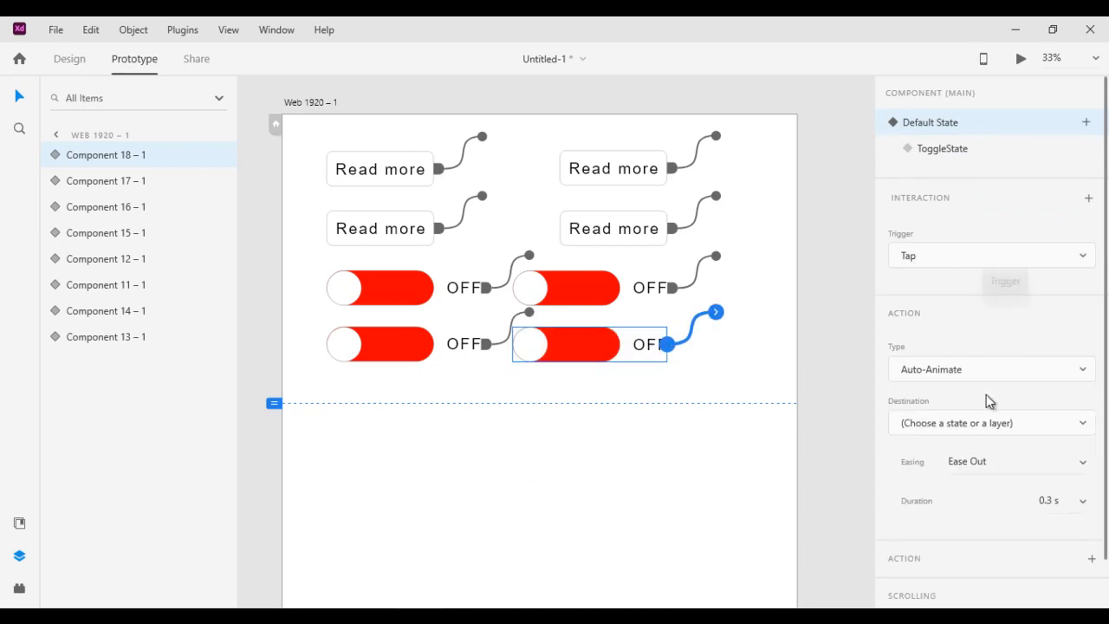
pyautogui.click(979, 423)
pyautogui.click(930, 342)
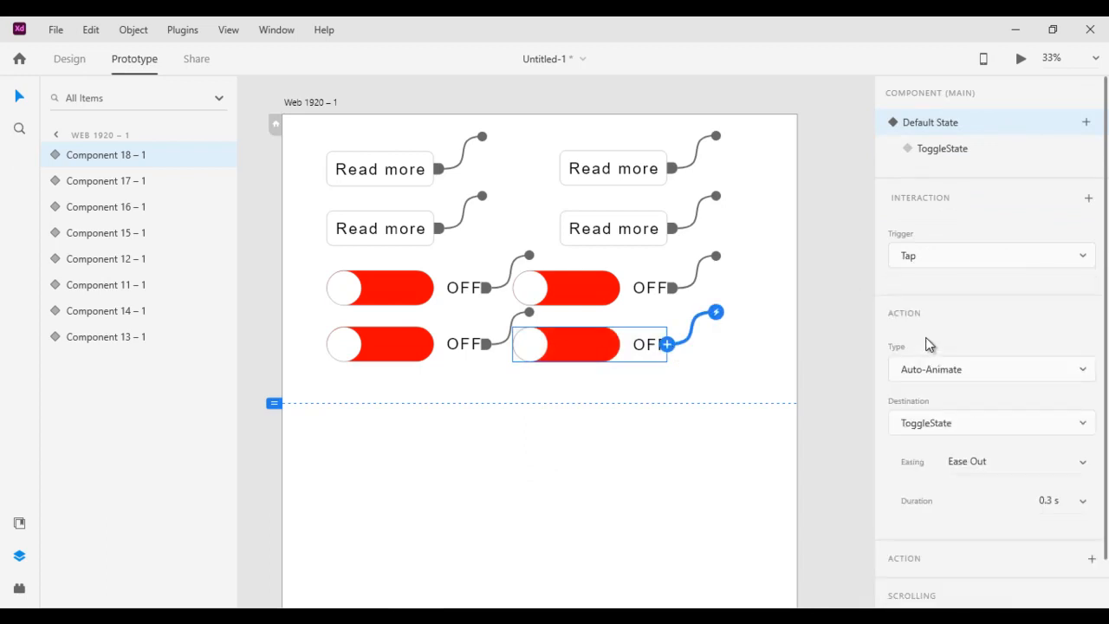
# Step: Give the lower-right toggle's ToggleState a Tap interaction that auto-animates back to Default State, and return the component to Default State
pyautogui.click(946, 152)
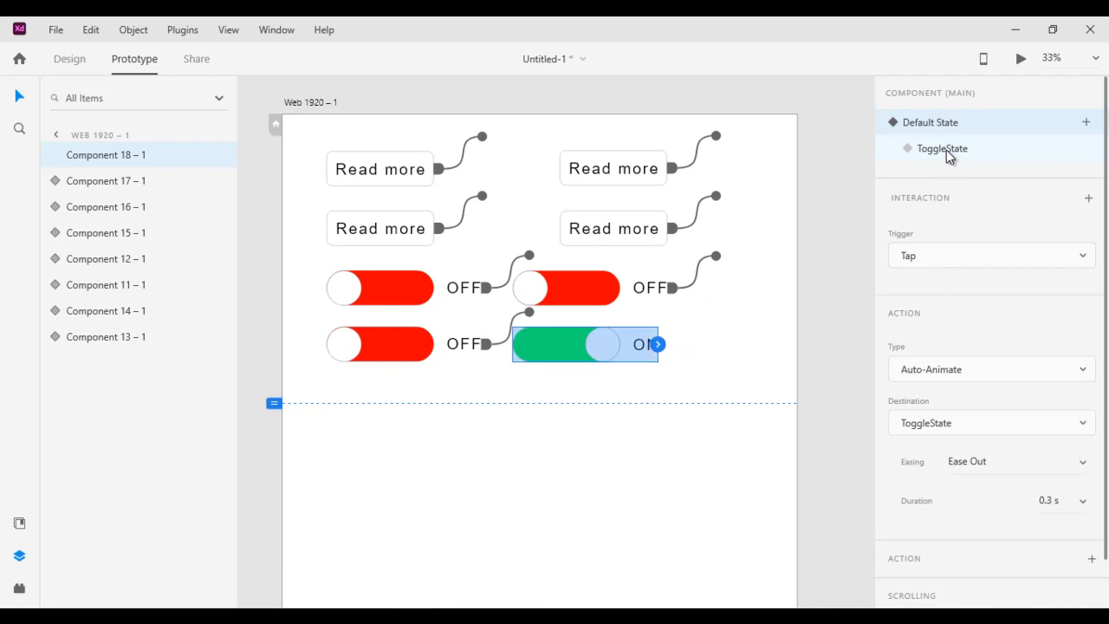
pyautogui.click(658, 345)
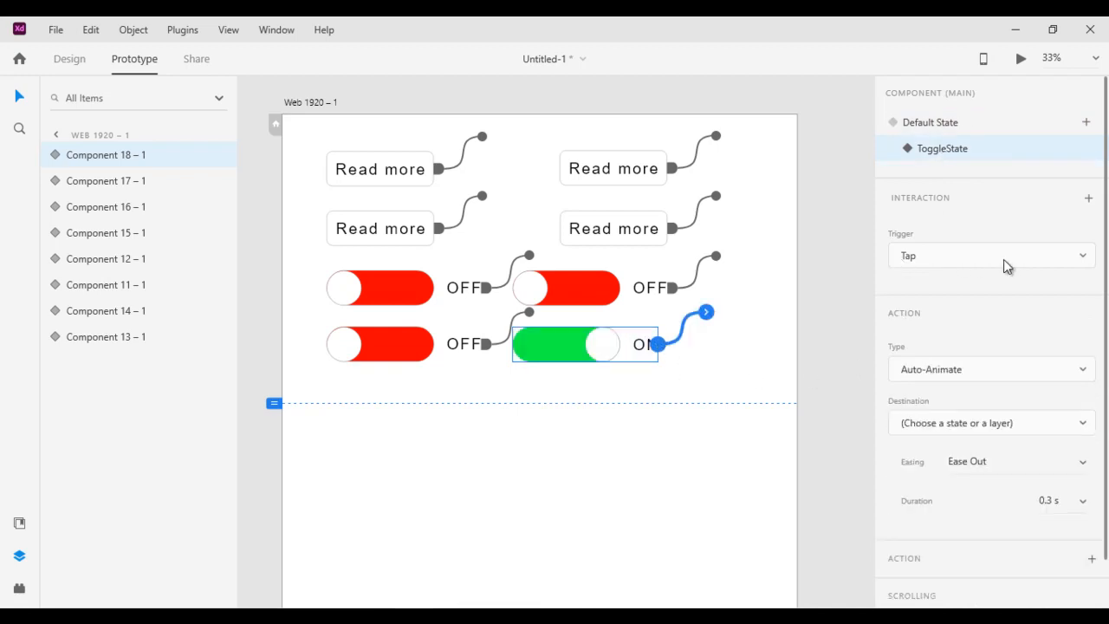
pyautogui.click(944, 421)
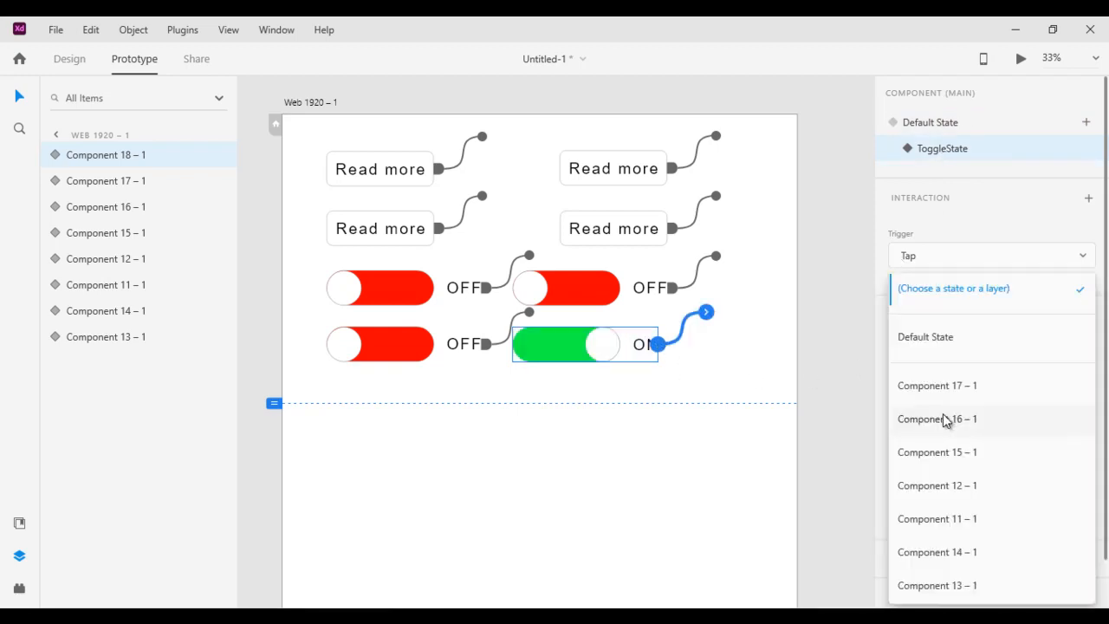
pyautogui.click(948, 341)
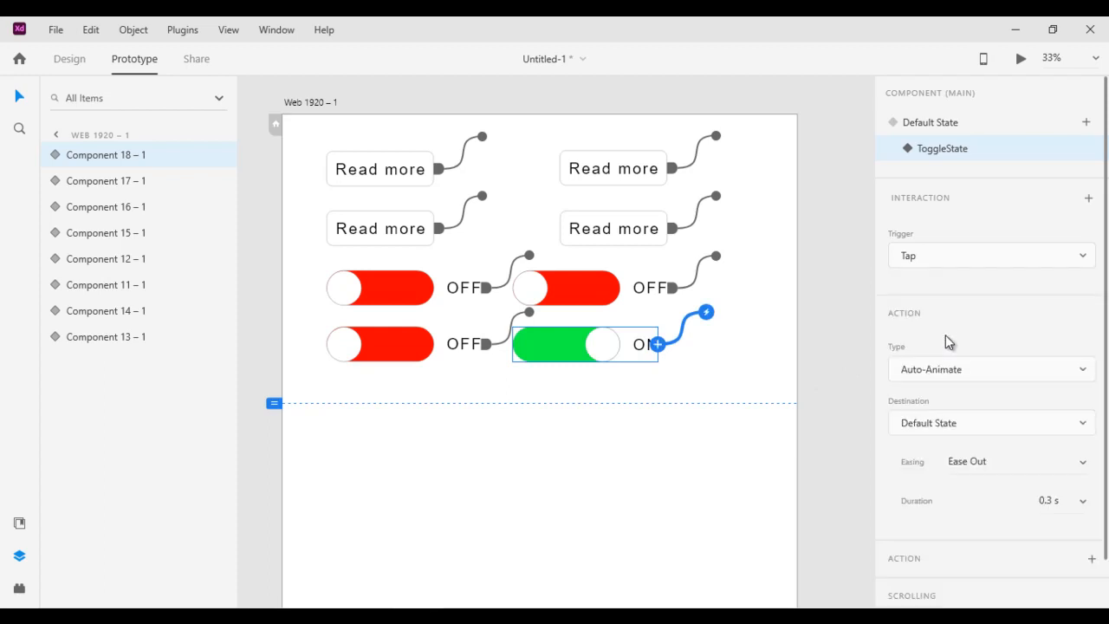
pyautogui.click(930, 127)
# Step: Preview the artboard, switch the lower-right toggle on and off repeatedly, close the preview and return to design mode
pyautogui.click(1021, 58)
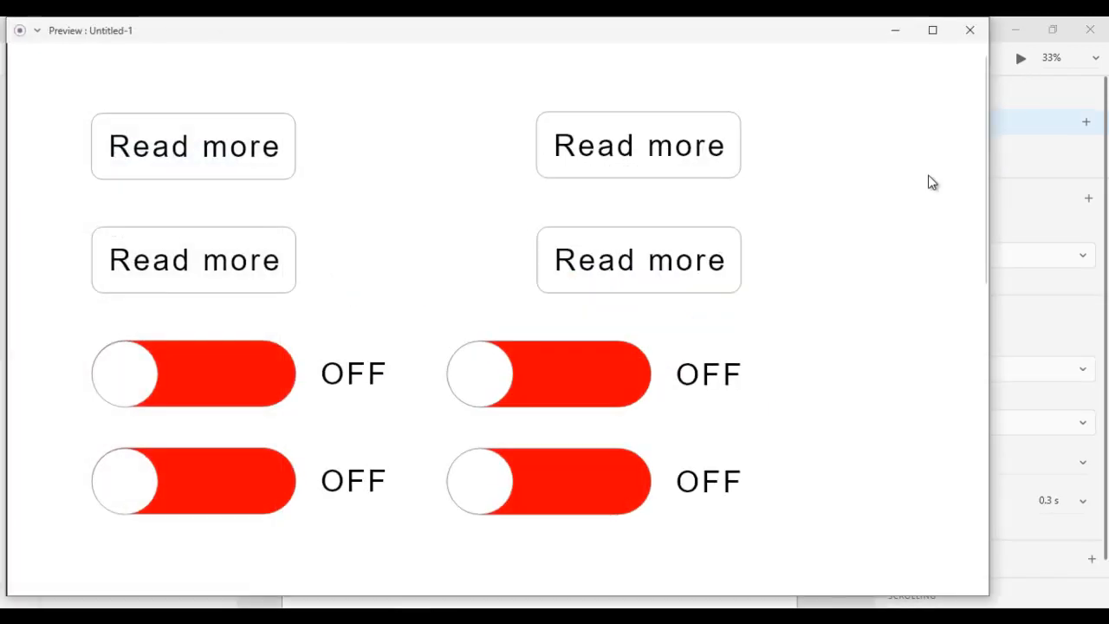
pyautogui.click(617, 495)
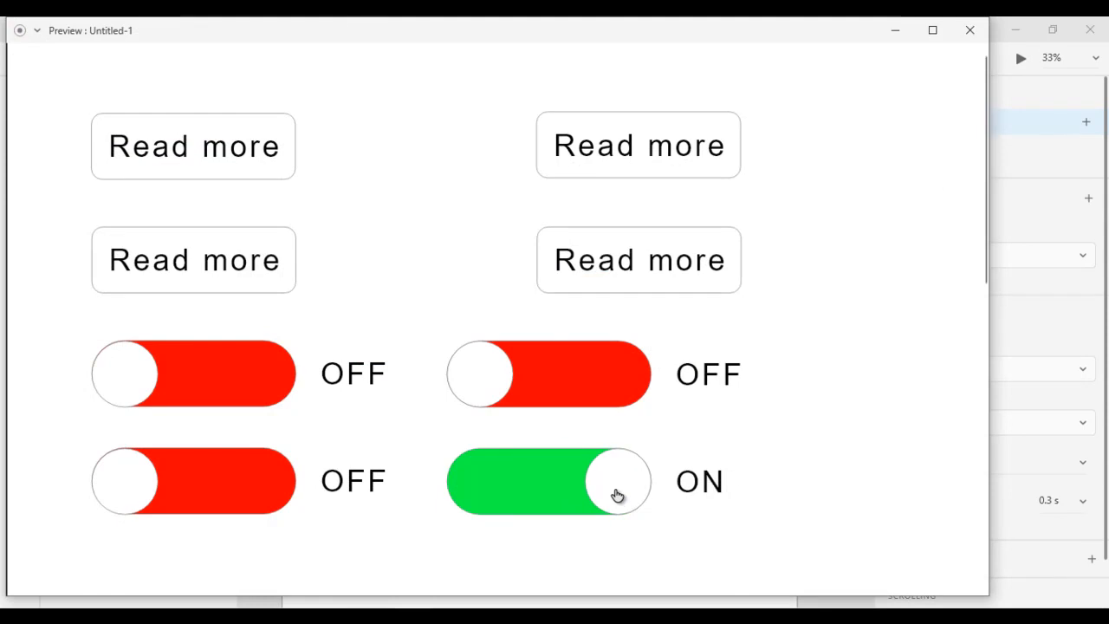
pyautogui.click(617, 496)
pyautogui.click(617, 495)
pyautogui.click(617, 496)
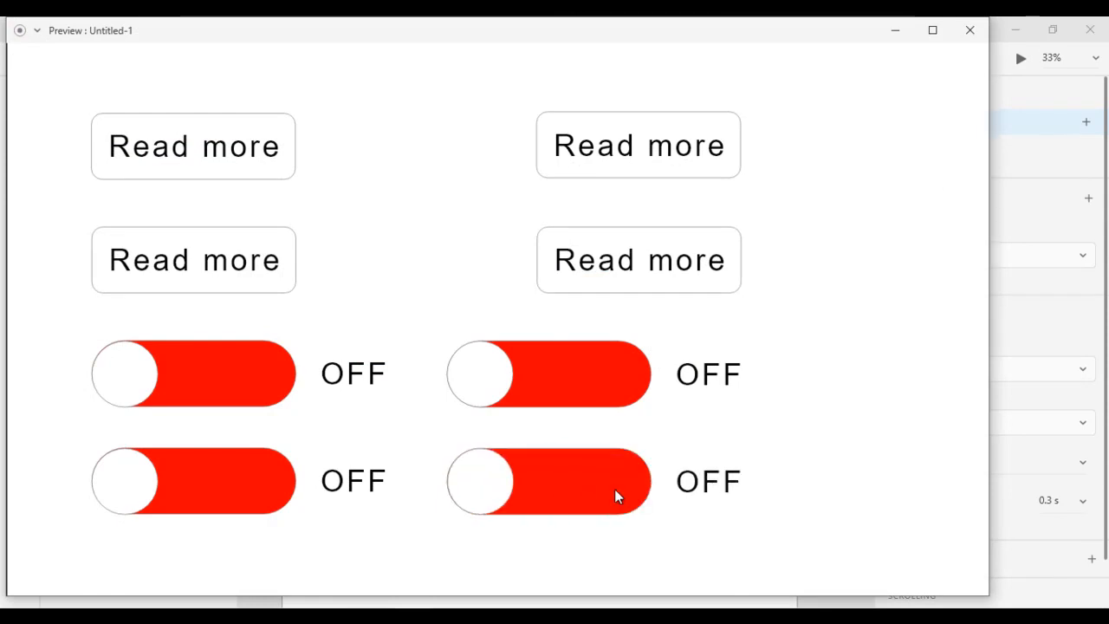
pyautogui.click(969, 33)
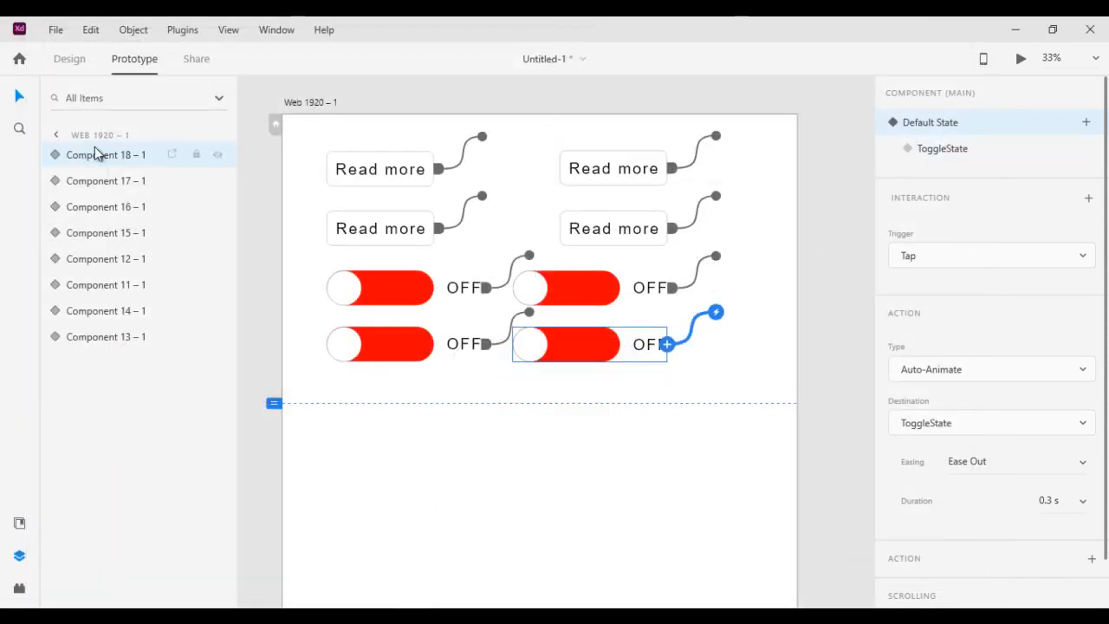
pyautogui.click(85, 63)
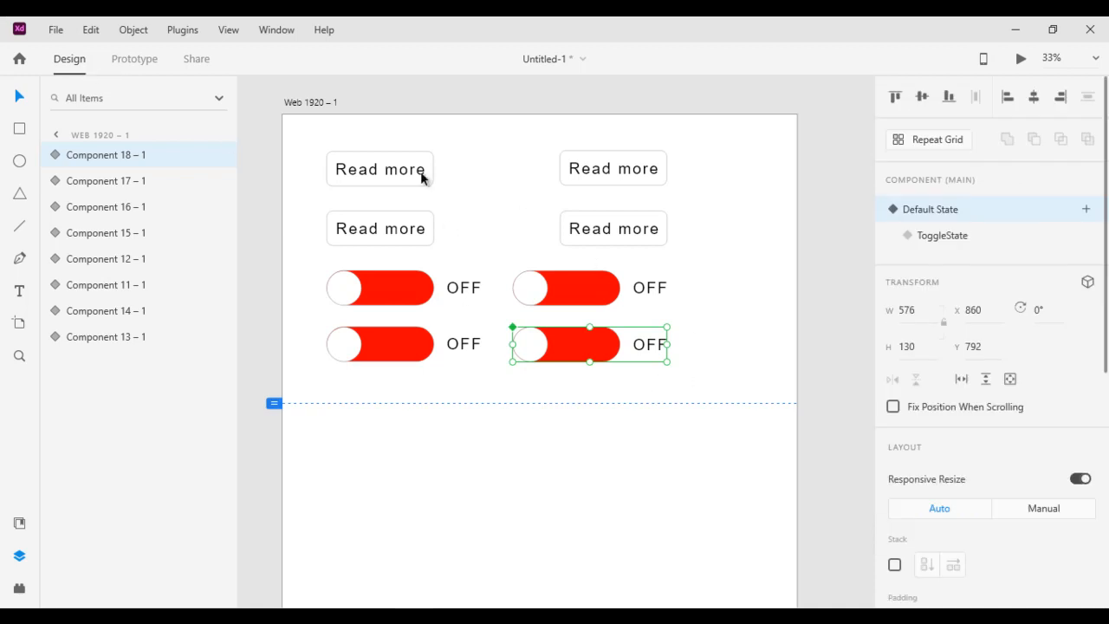